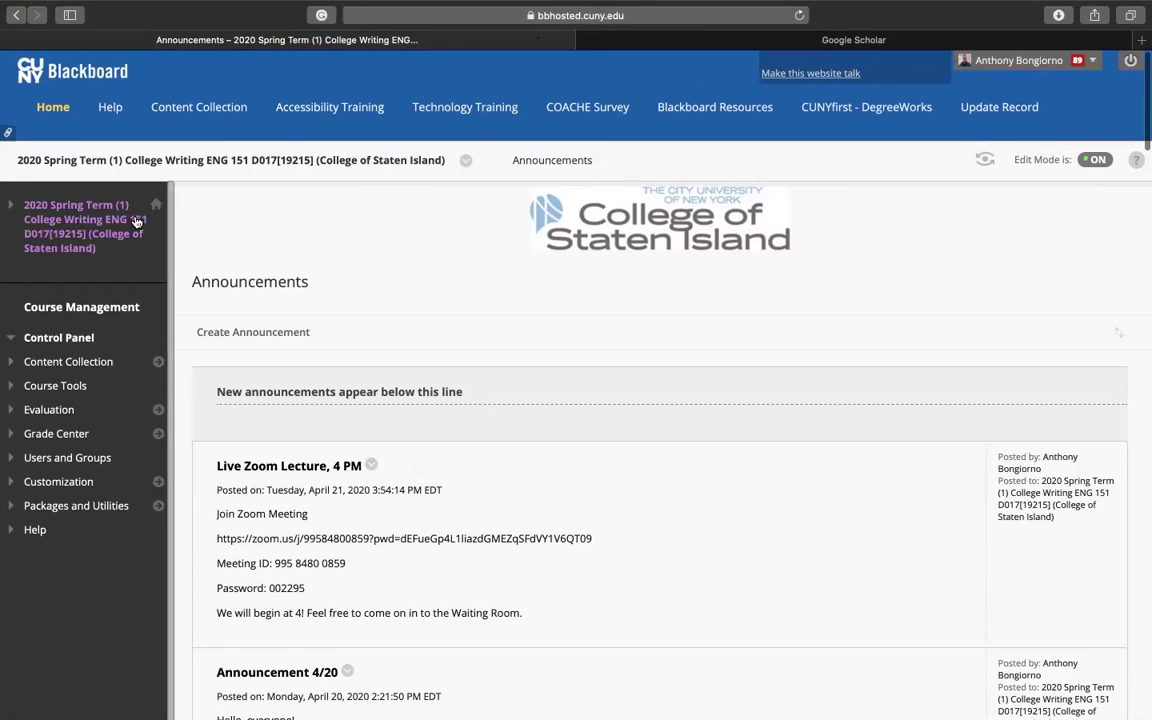
Open the CSI Library from the course's page list and search everything for "covid-19"
click(125, 231)
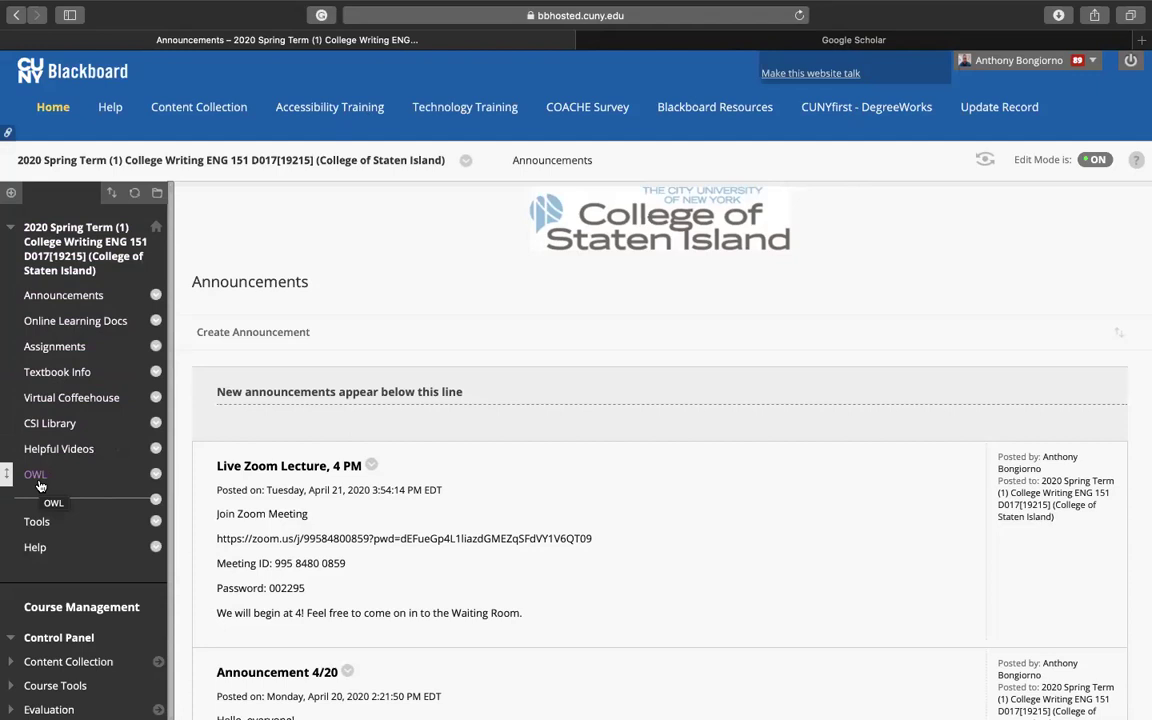
click(44, 424)
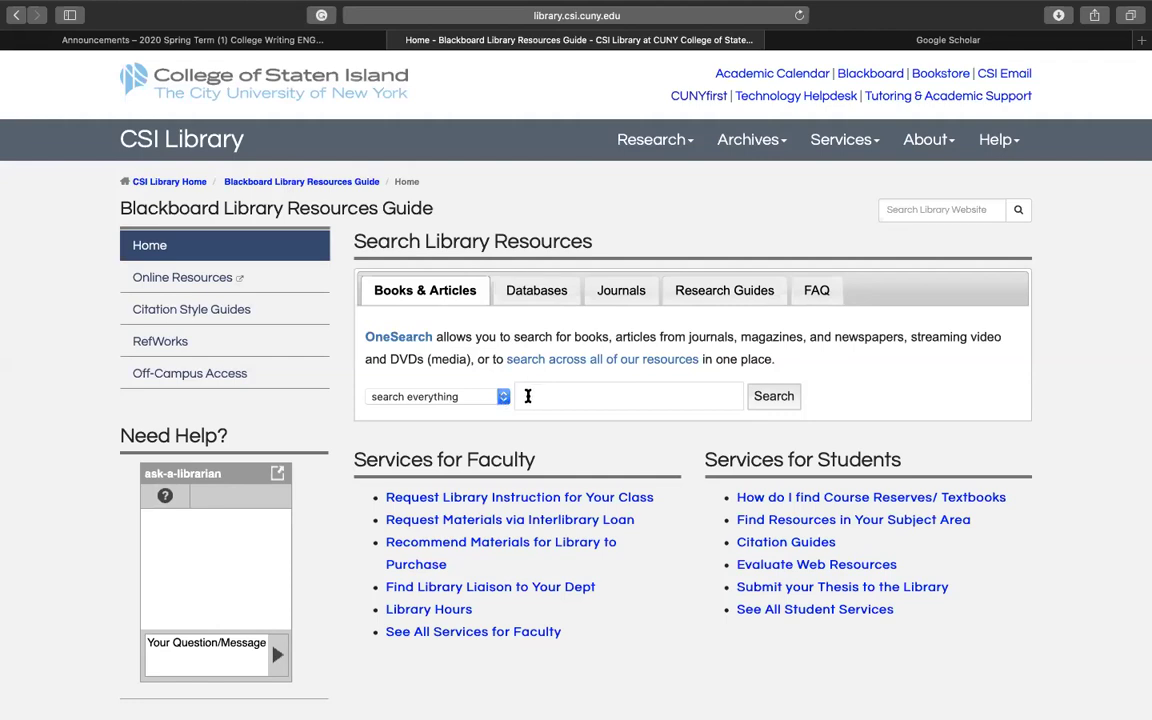
click(530, 398)
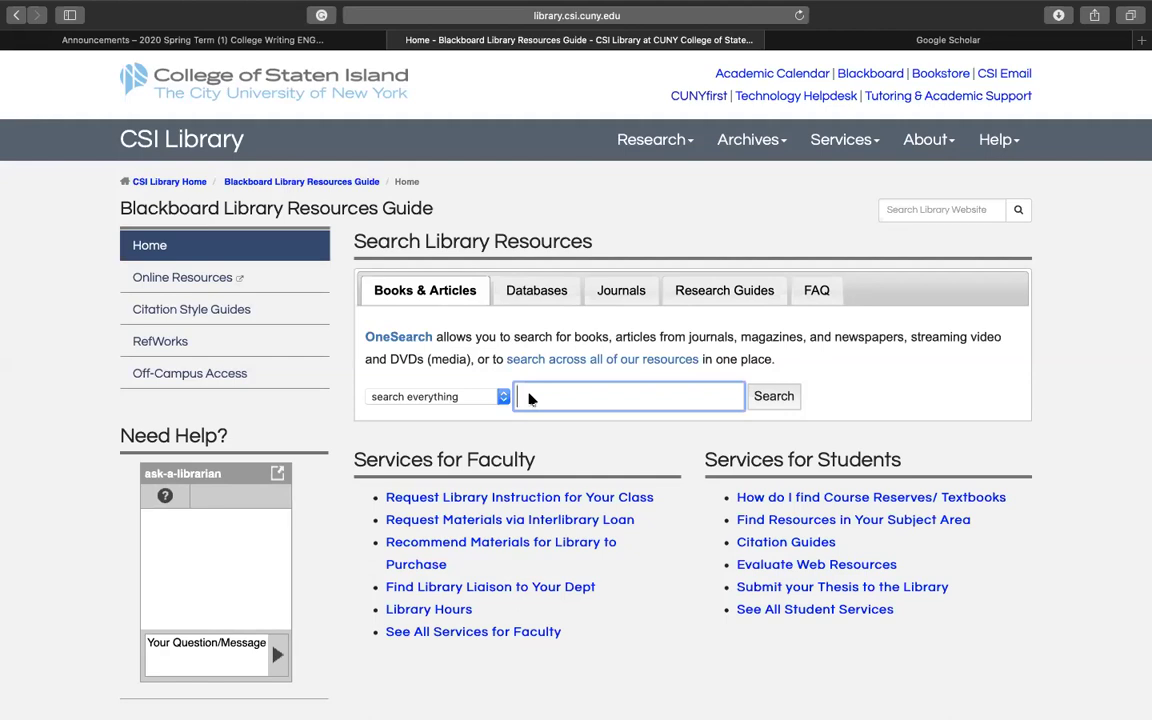
text(covid-19)
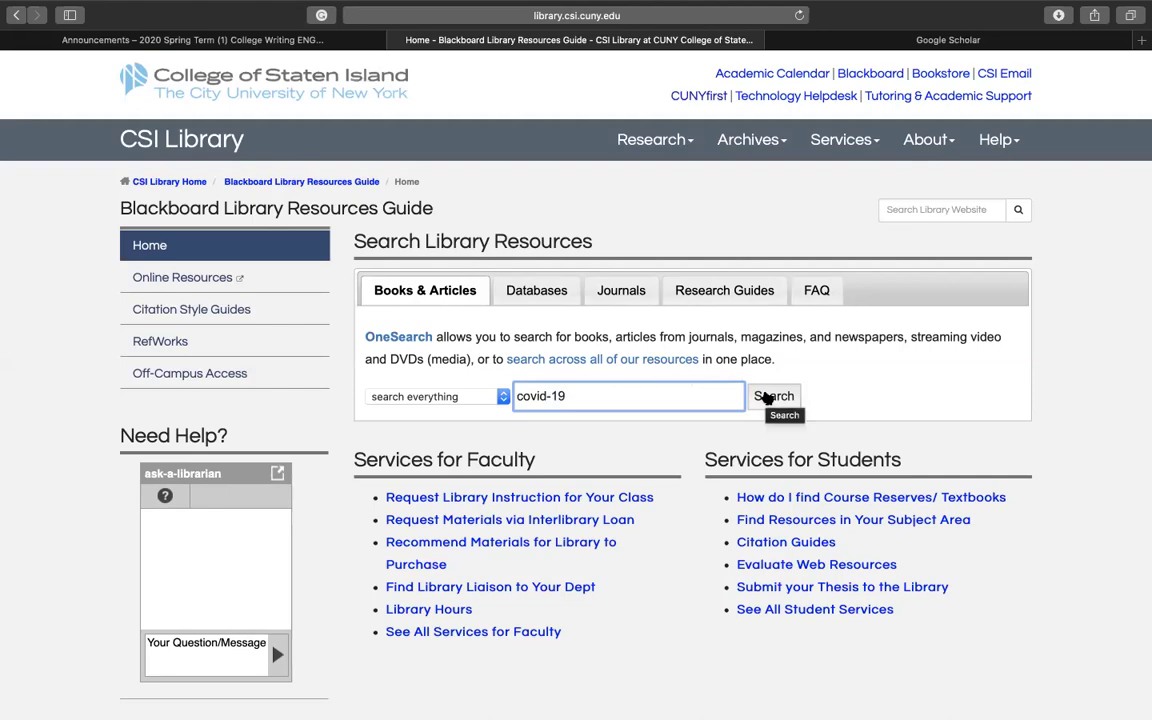
click(766, 398)
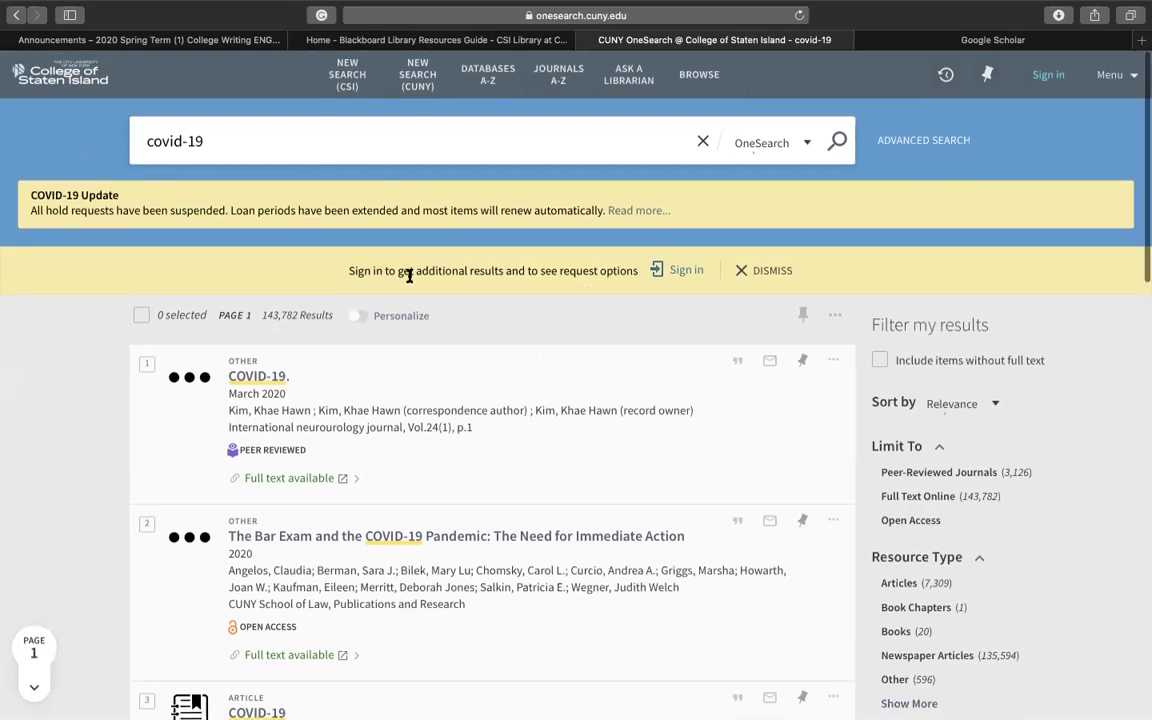
click(675, 275)
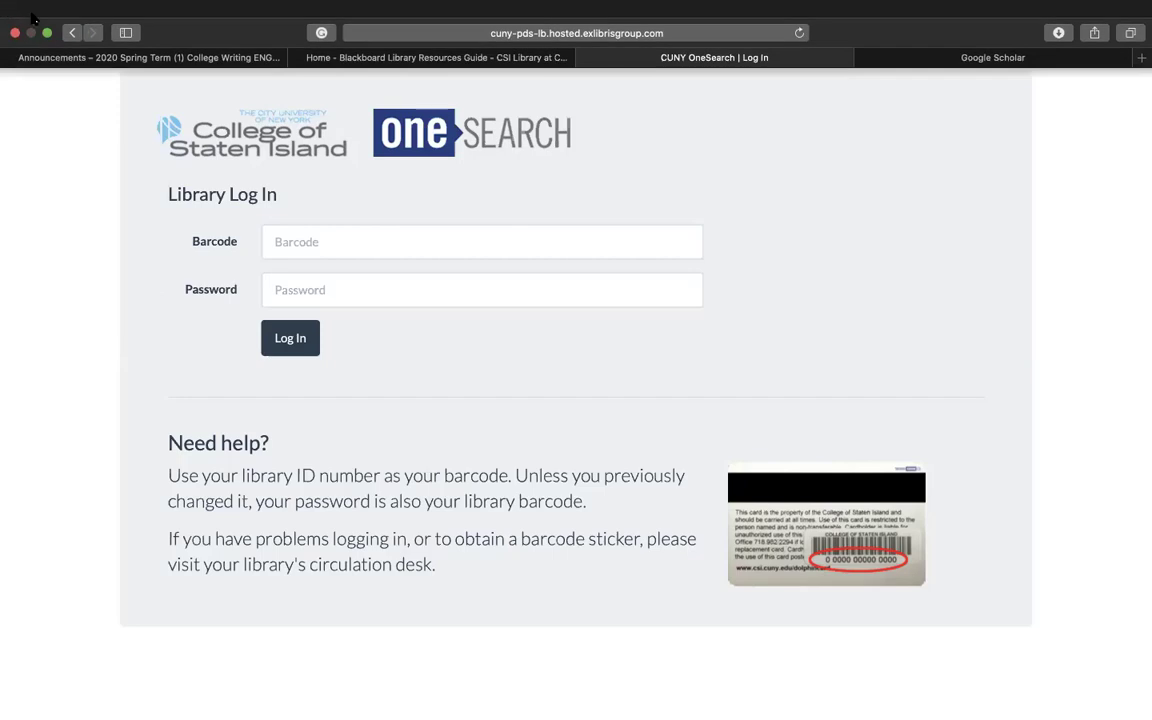
click(418, 44)
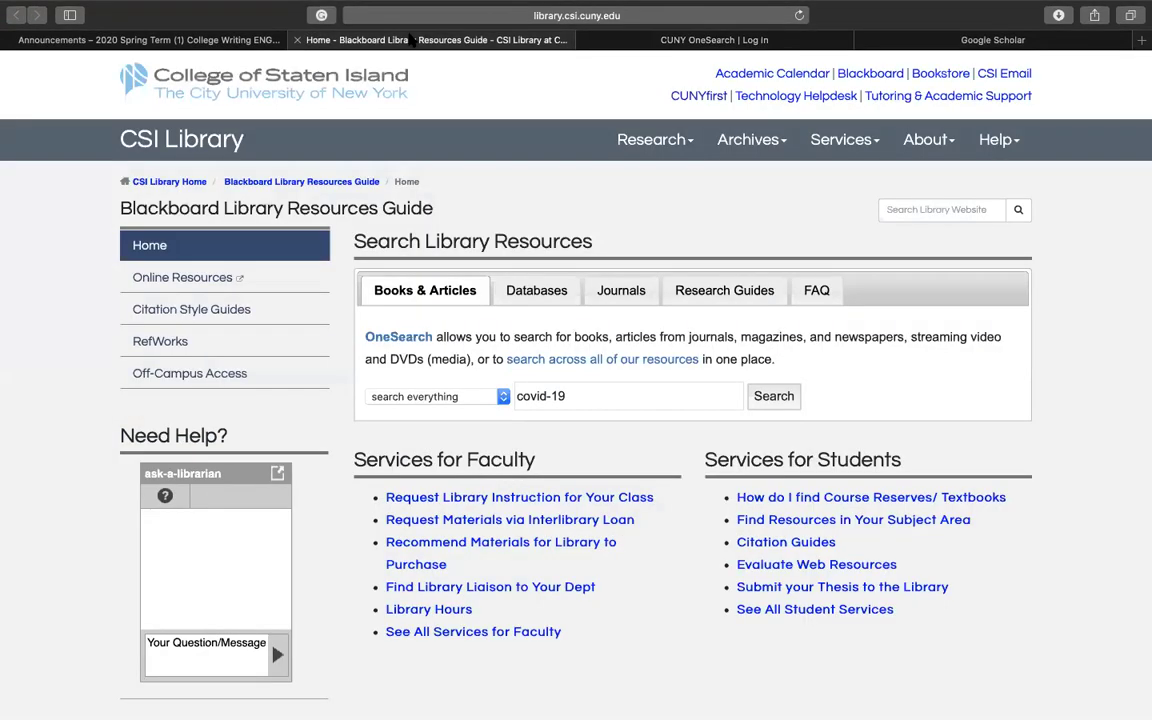
click(589, 398)
key(Return)
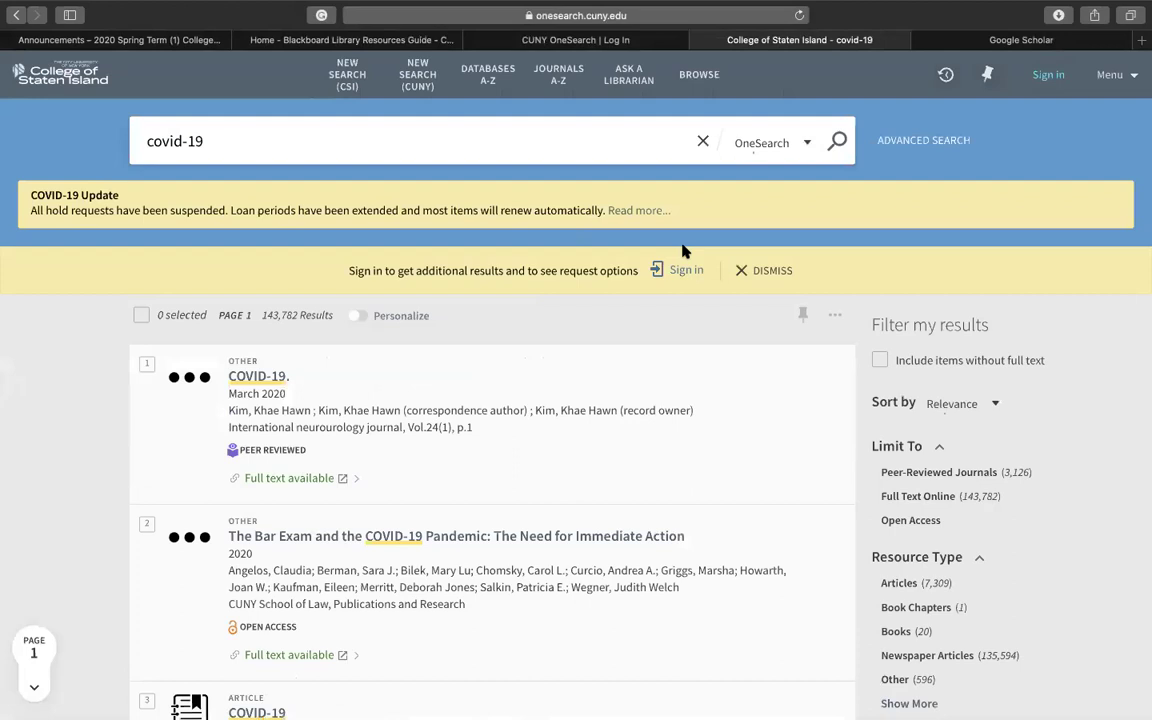
Dismiss the sign-in notice and open the full text of the first result, from International neurourology journal
click(748, 271)
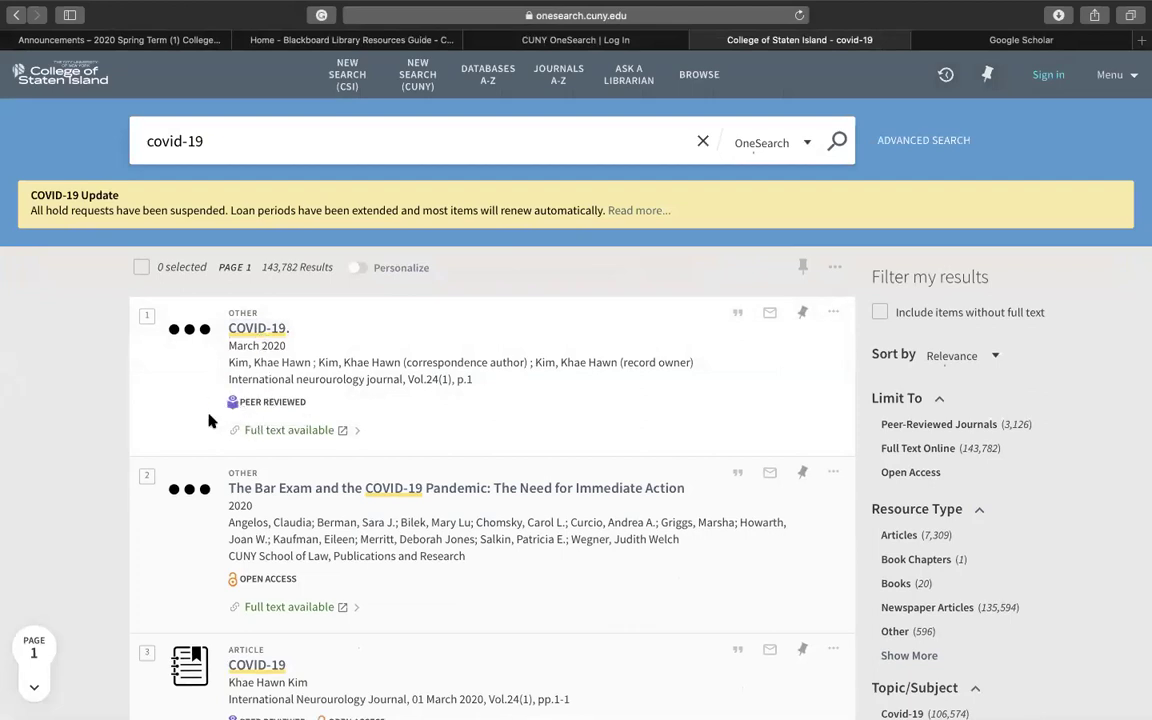
click(310, 440)
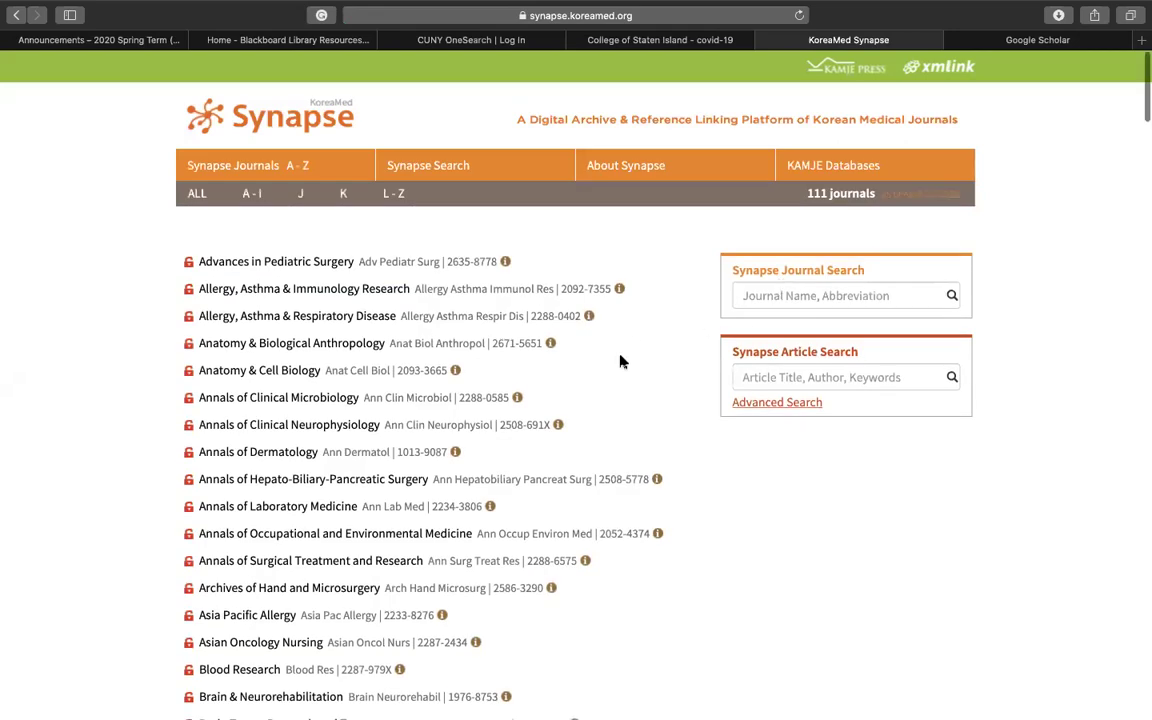
Look through the alphabetical list of journals on the KoreaMed Synapse page
scroll(620, 361, down, 3)
scroll(620, 361, down, 2)
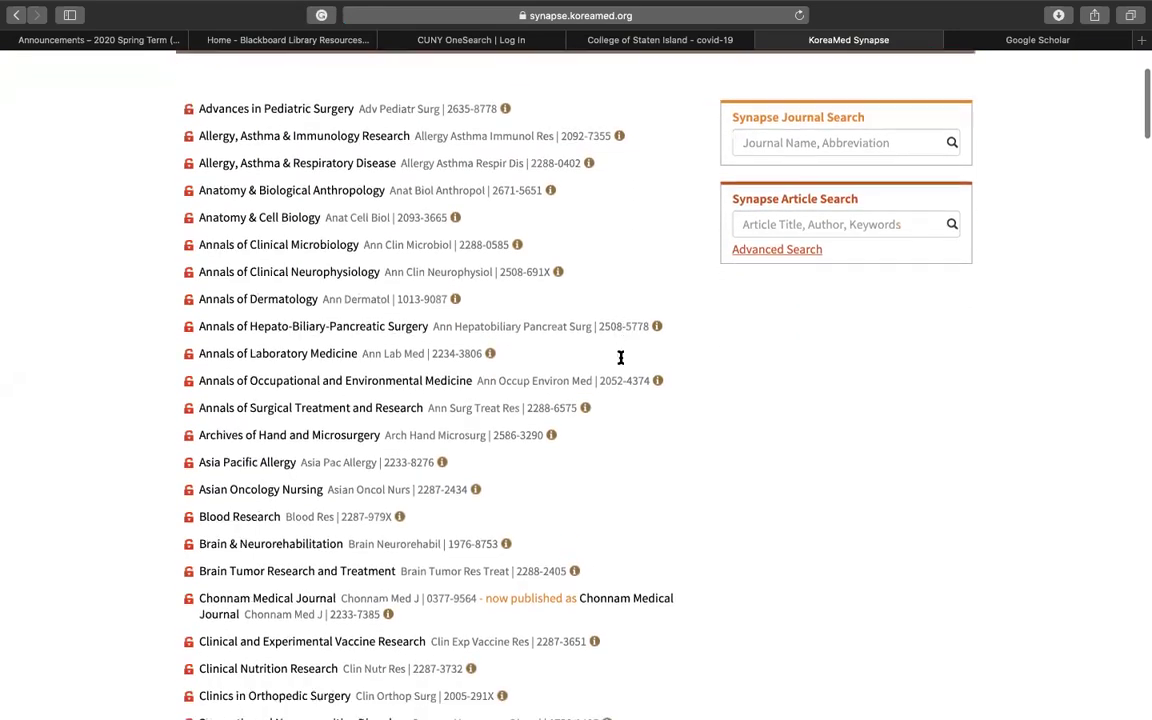
scroll(228, 175, down, 5)
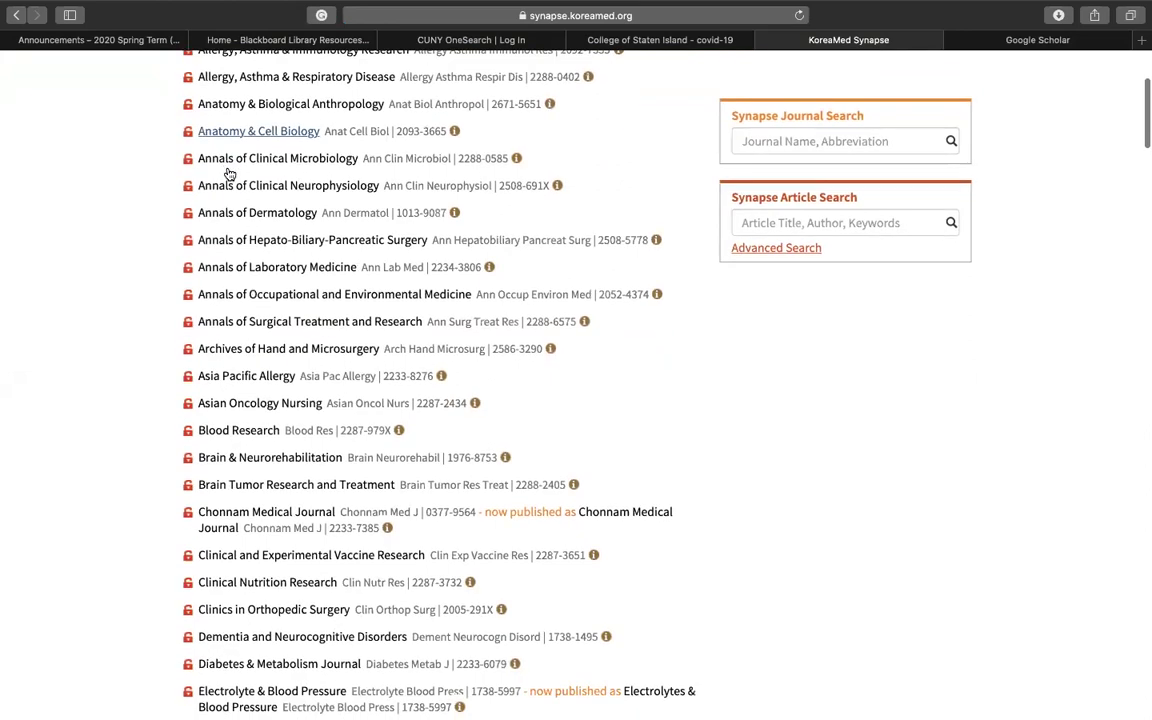
scroll(228, 175, down, 11)
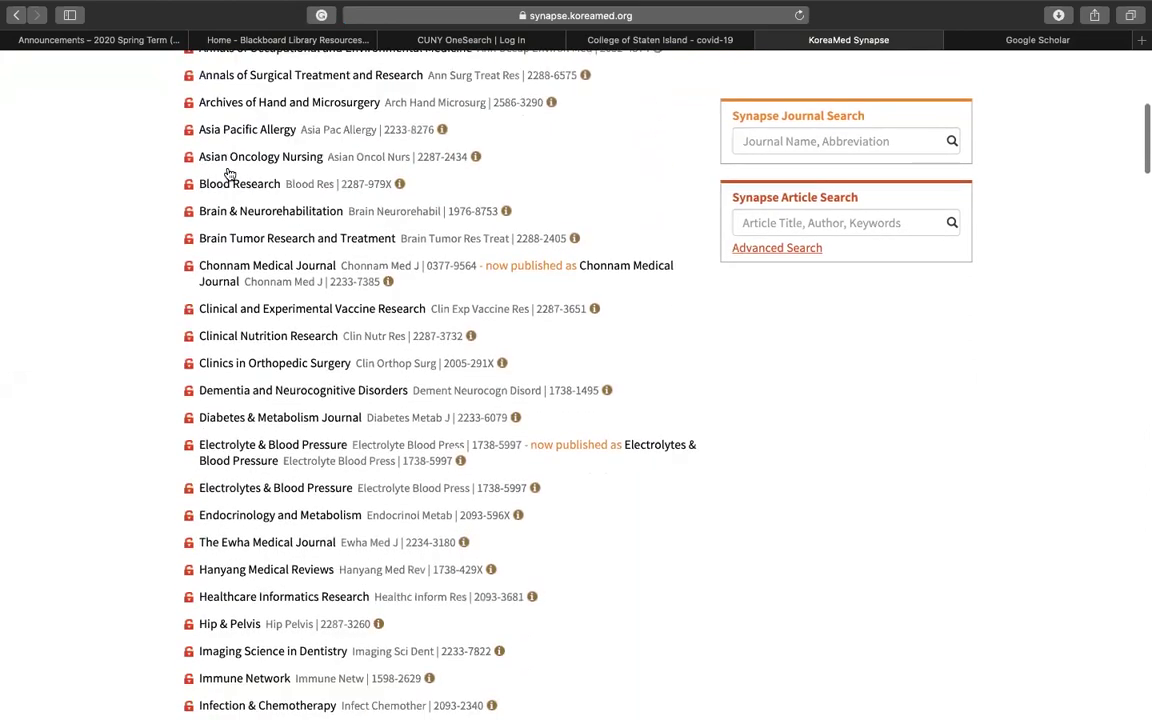
scroll(228, 173, down, 7)
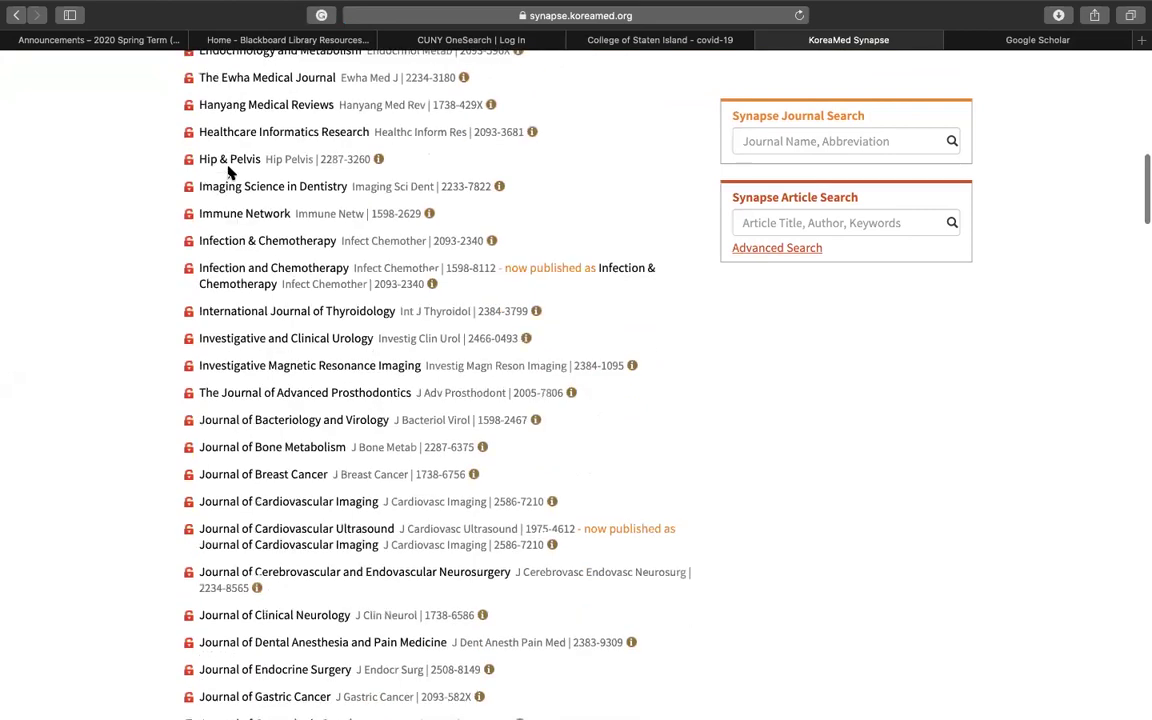
scroll(228, 174, down, 7)
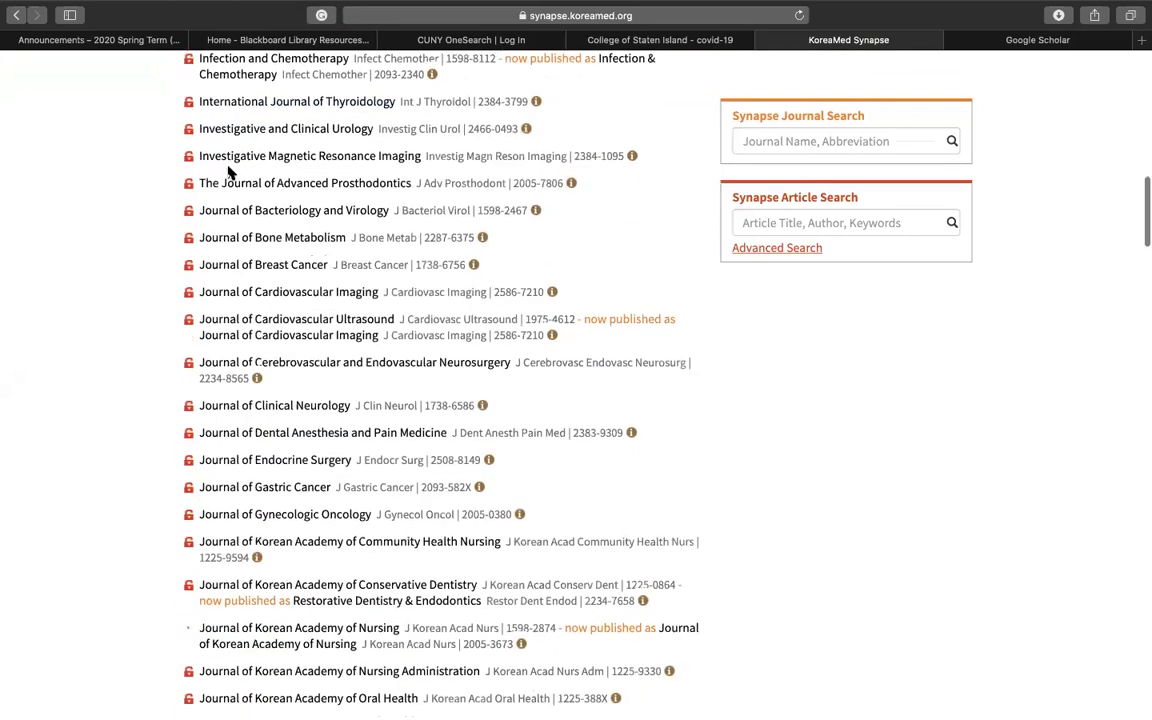
scroll(228, 173, down, 9)
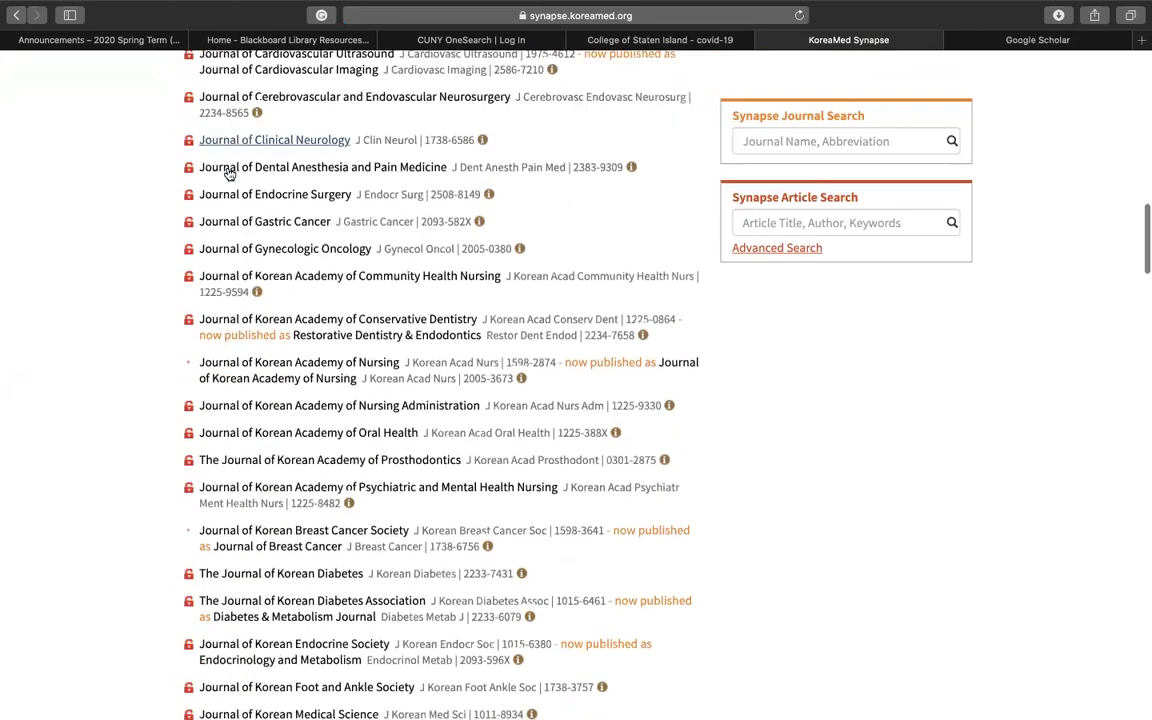
scroll(228, 173, down, 13)
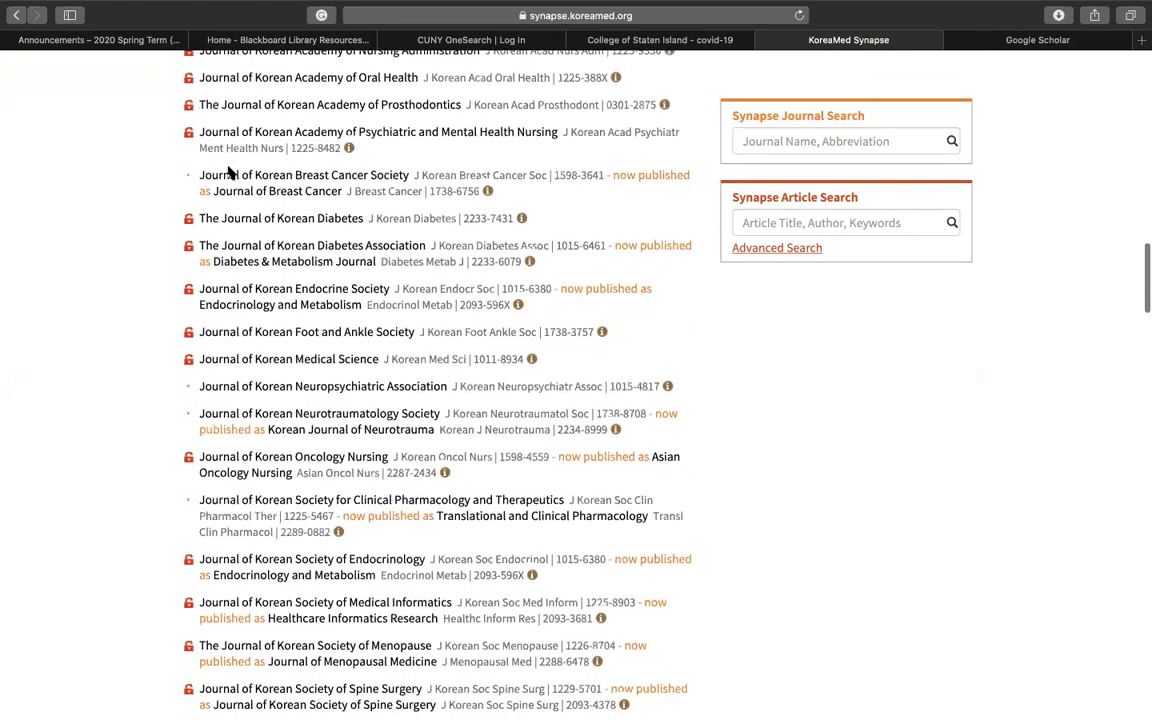
scroll(228, 173, down, 18)
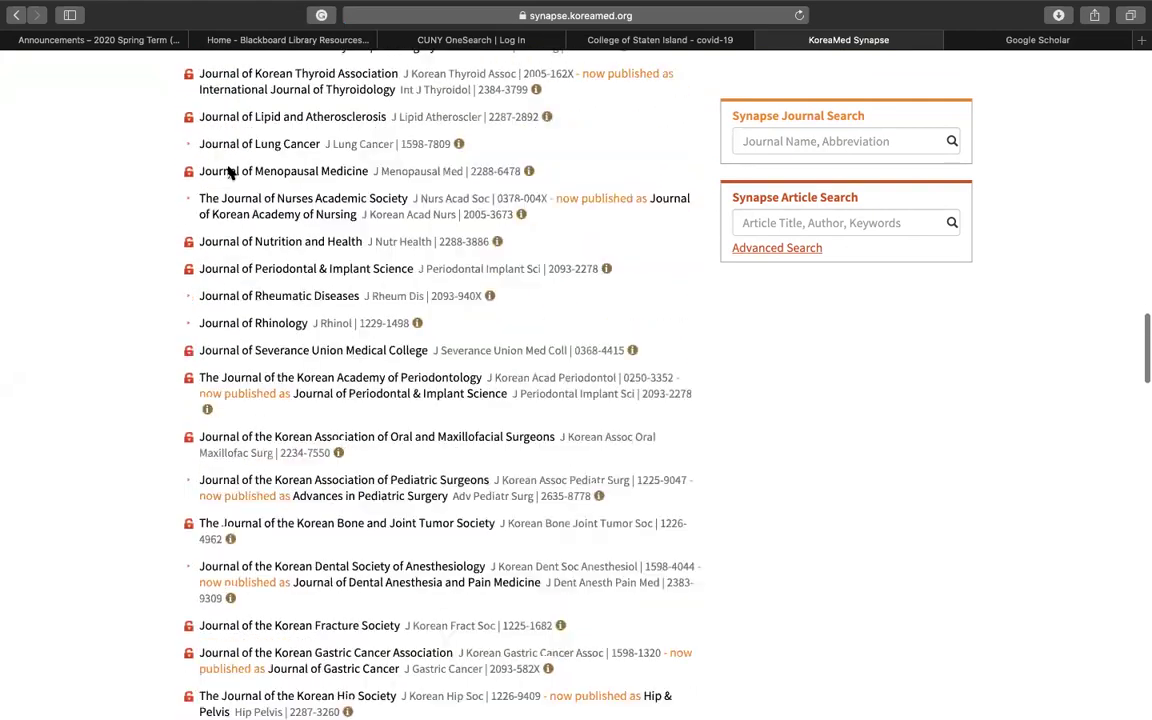
scroll(228, 173, down, 4)
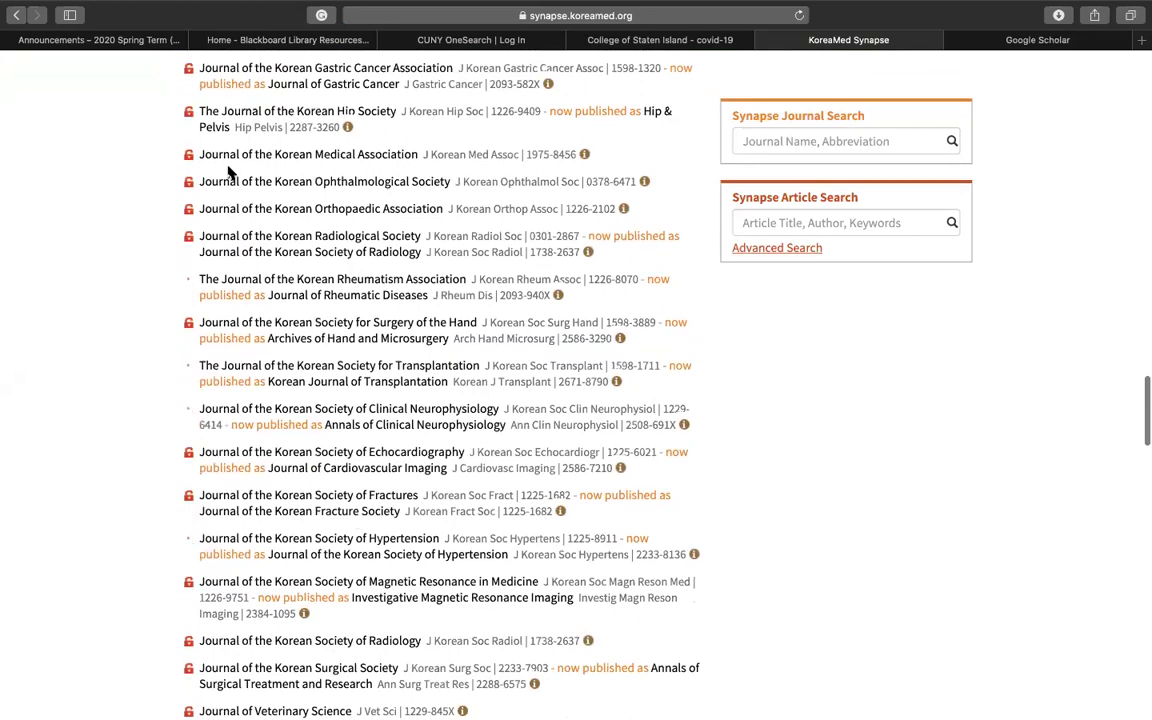
scroll(228, 175, up, 20)
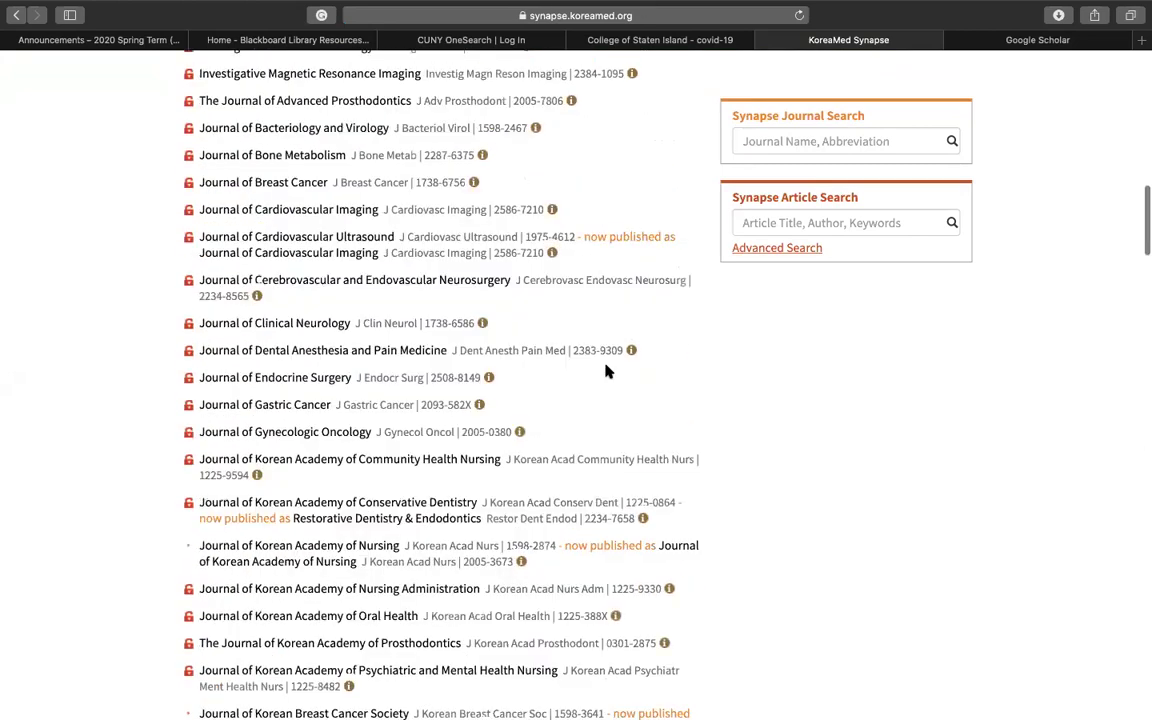
scroll(605, 371, up, 20)
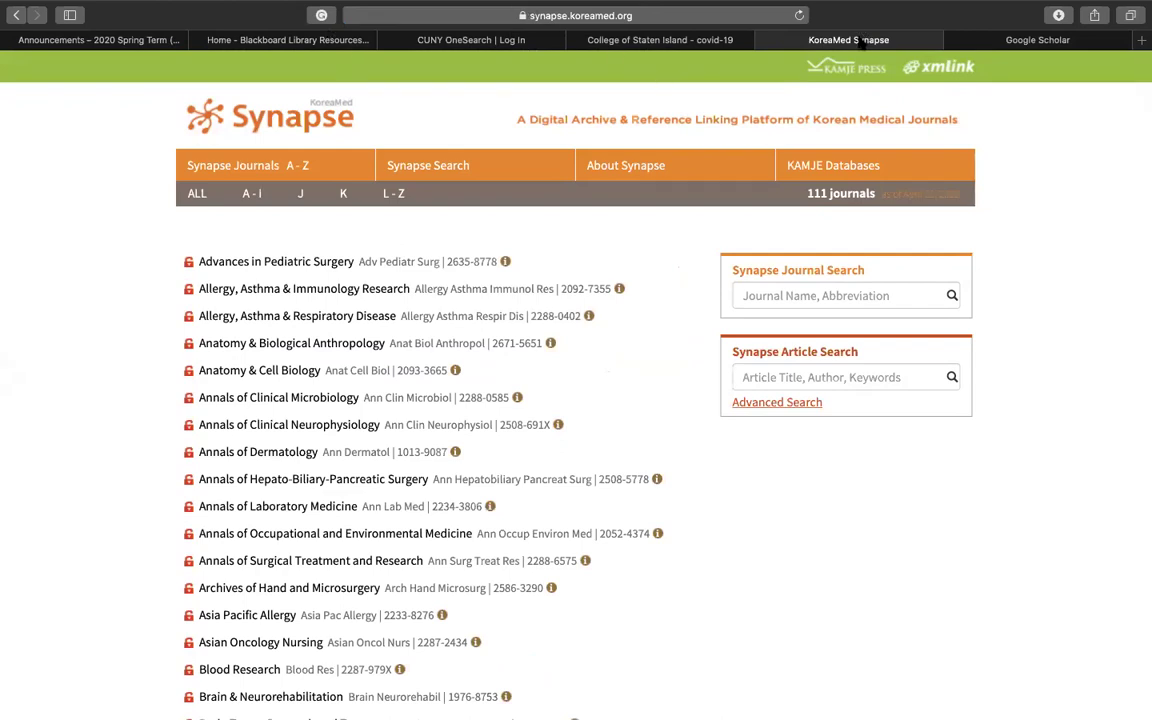
Return to the covid-19 results and open the full text of "The Bar Exam and the COVID-19 Pandemic: The Need for Immediate Action"
click(676, 42)
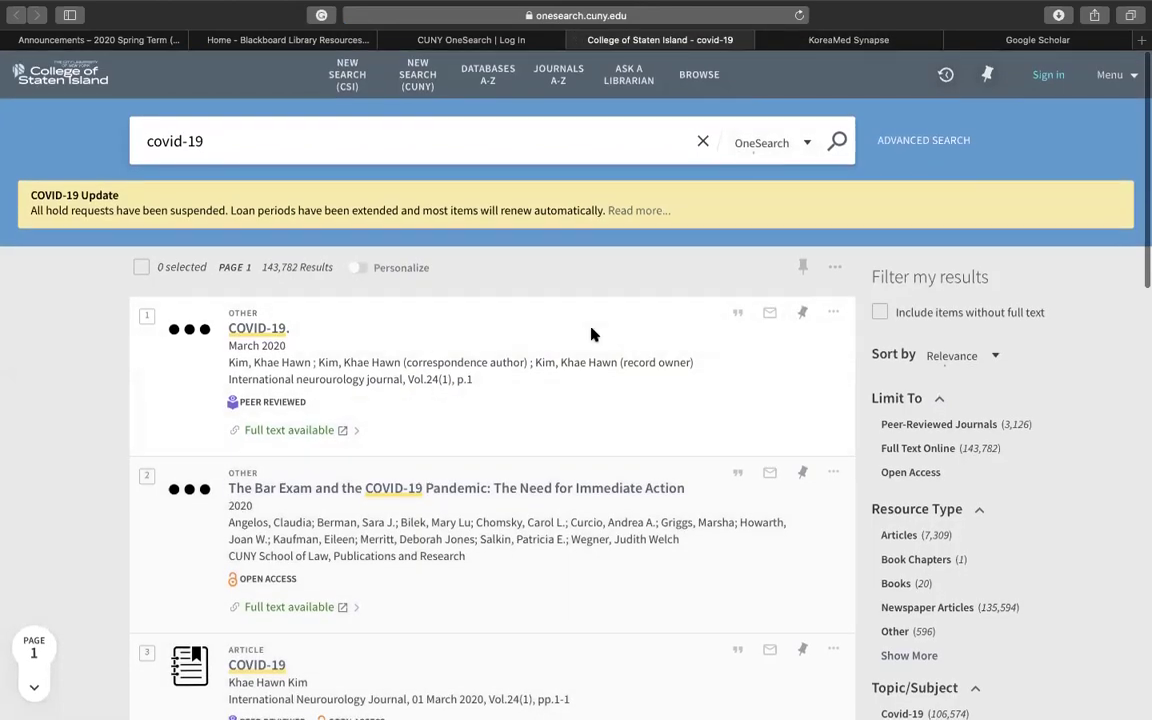
scroll(590, 334, down, 2)
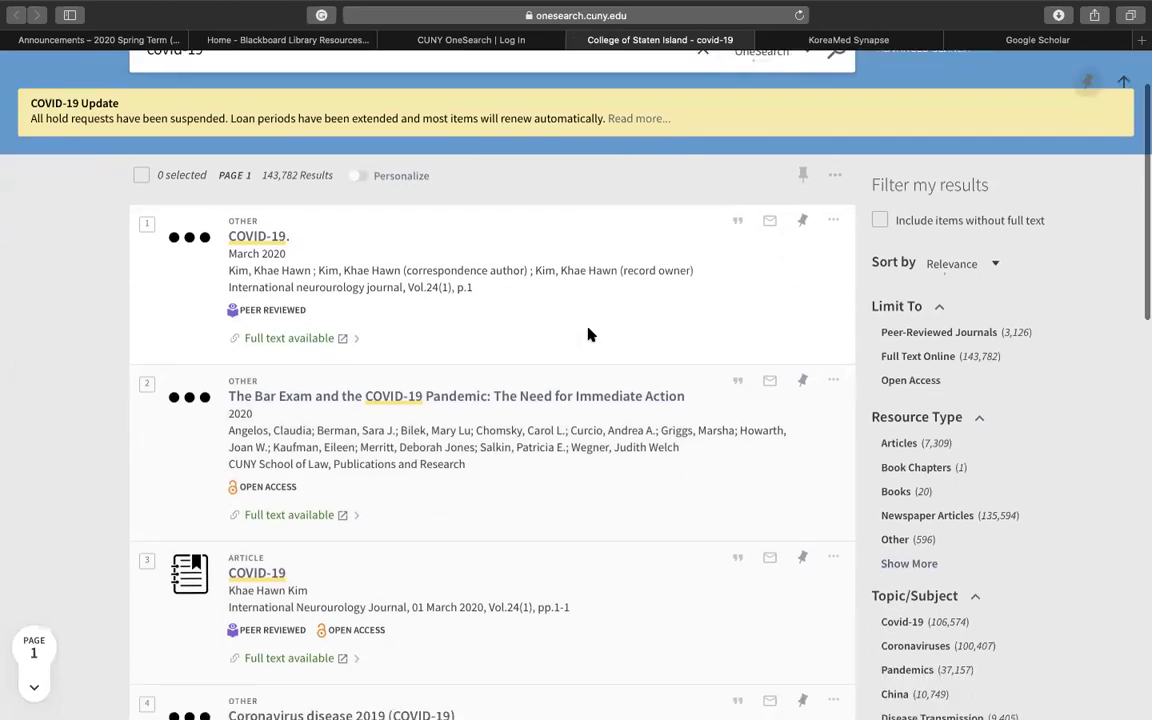
scroll(590, 334, down, 2)
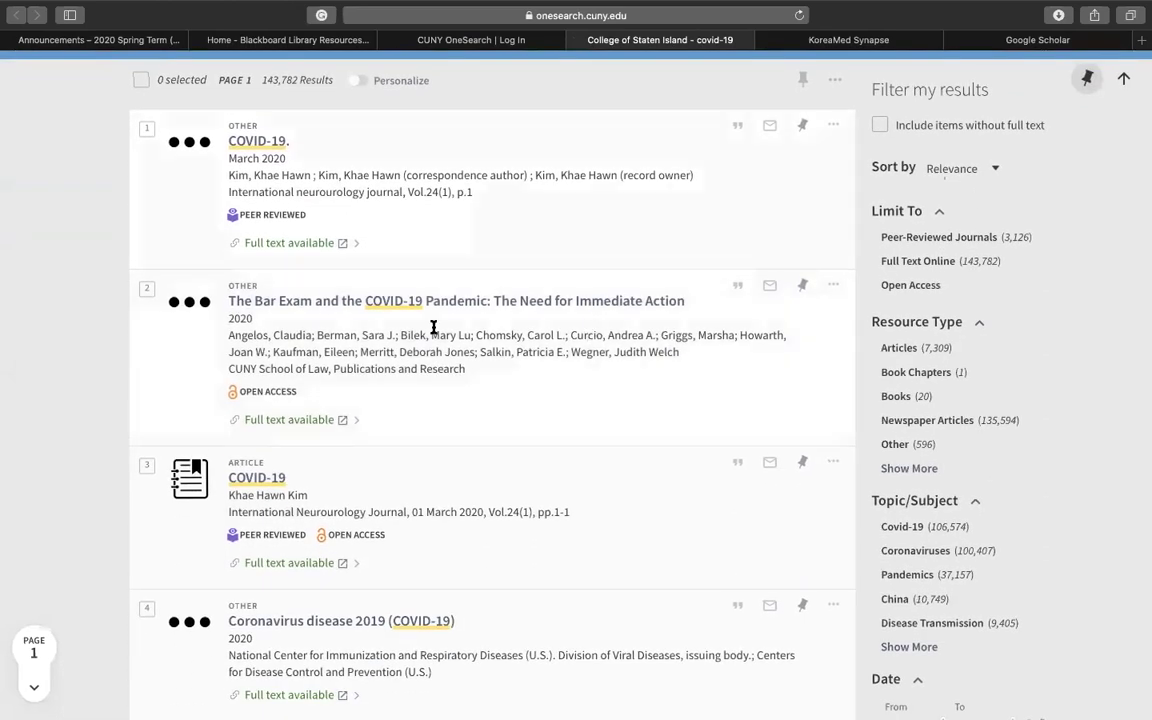
scroll(433, 327, down, 1)
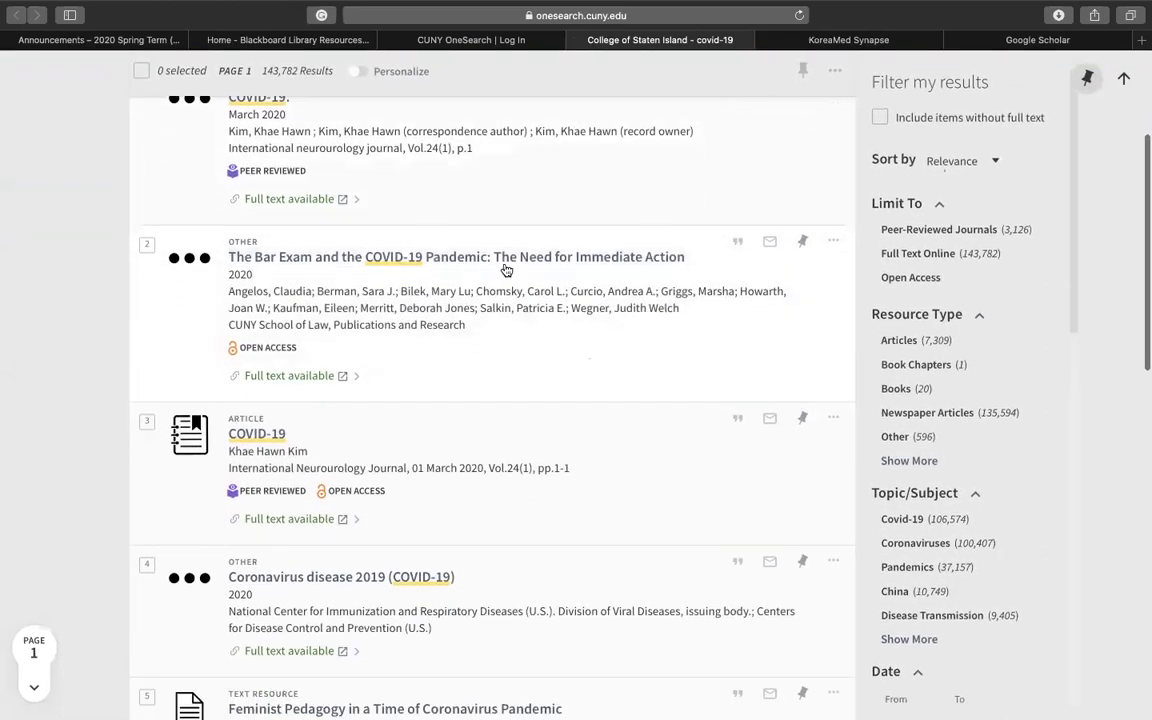
click(405, 267)
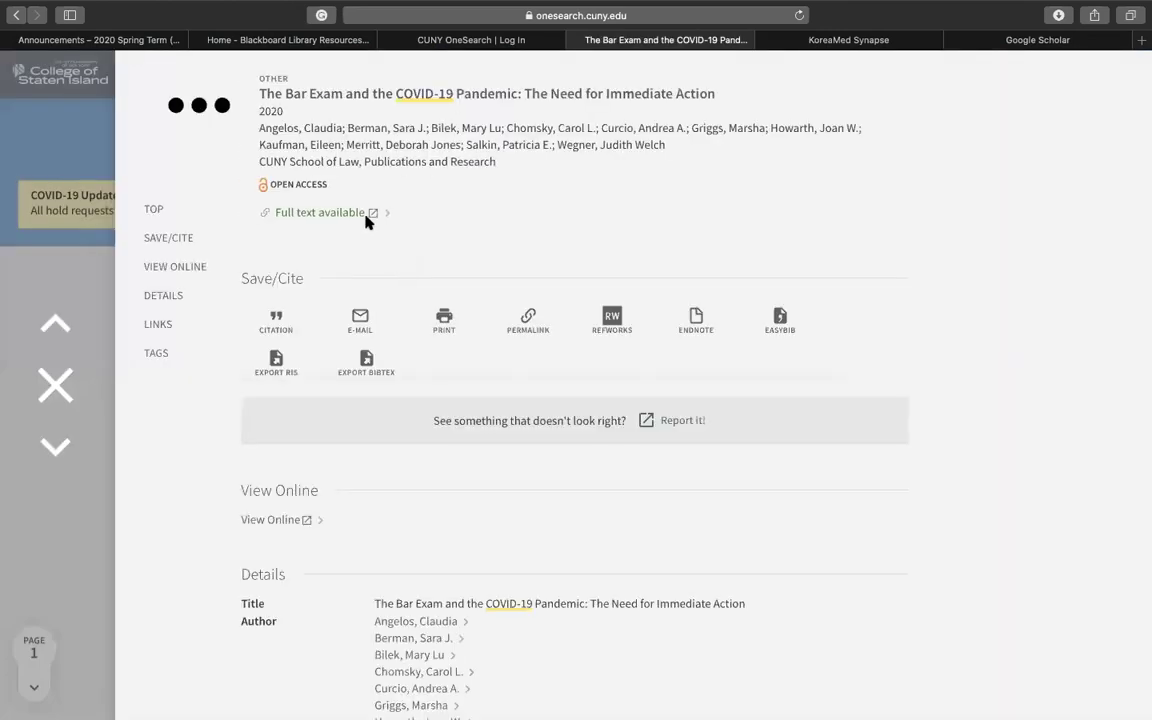
click(334, 213)
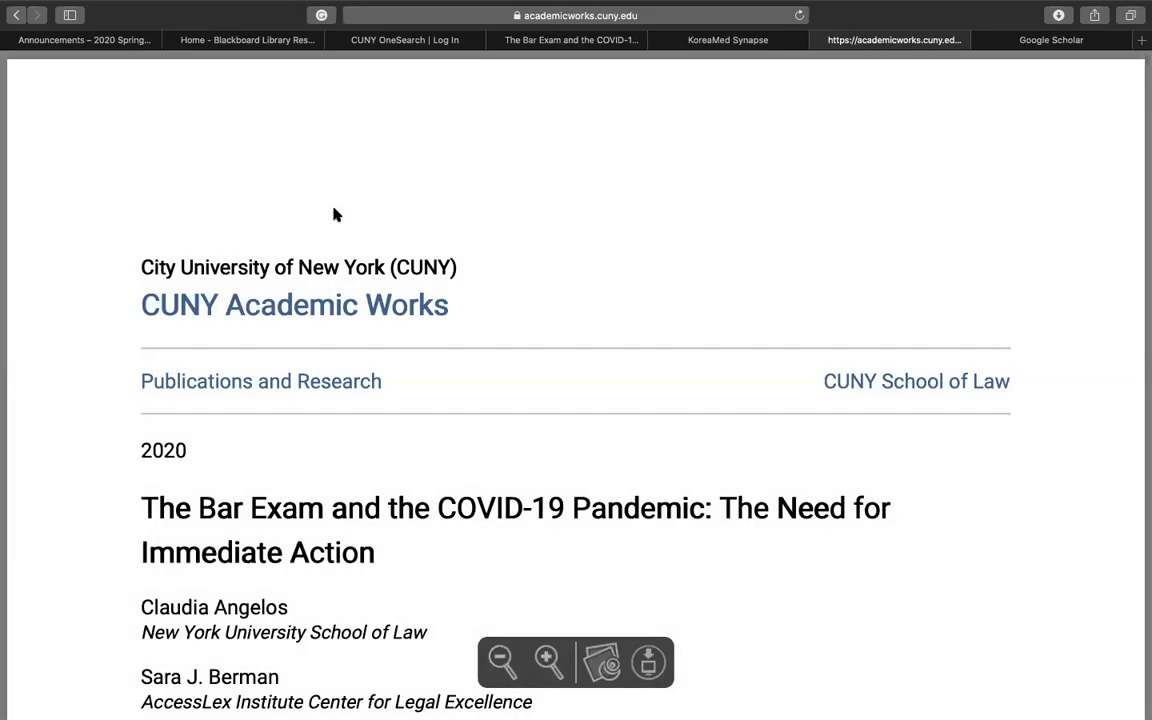
Look through the full text of "The Bar Exam and the COVID-19 Pandemic: The Need for Immediate Action", from its cover page through the footnoted body
scroll(336, 214, down, 2)
scroll(336, 214, up, 2)
scroll(336, 214, down, 1)
scroll(336, 214, down, 5)
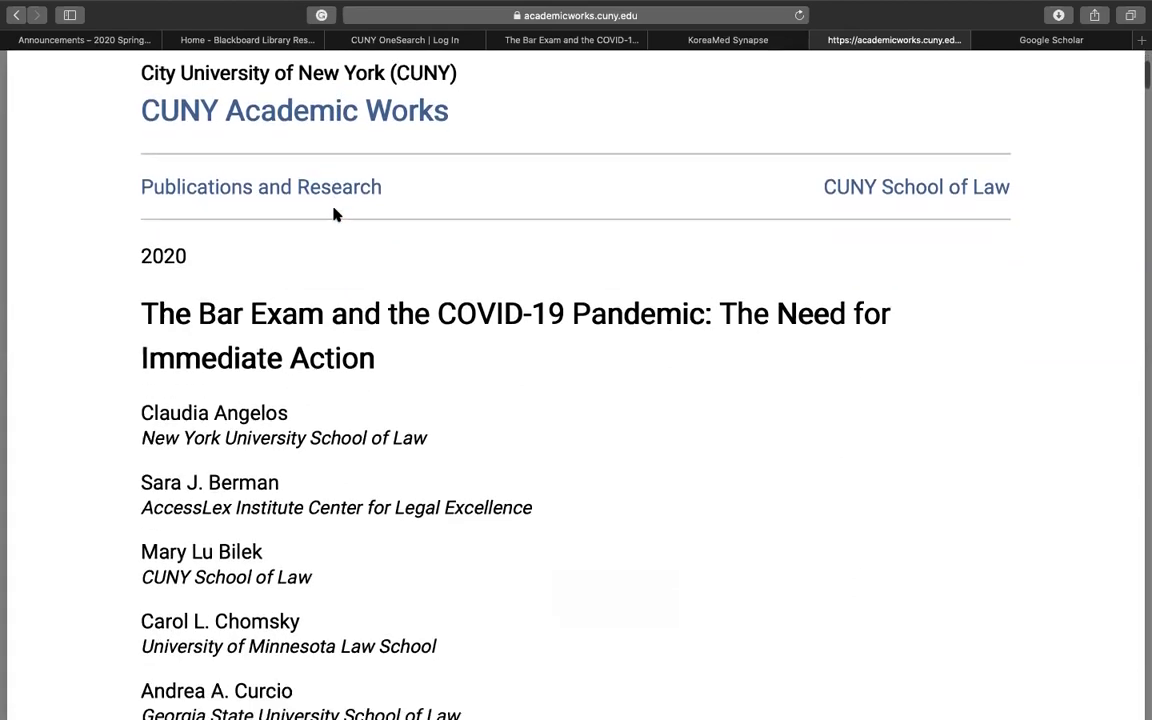
scroll(336, 214, down, 1)
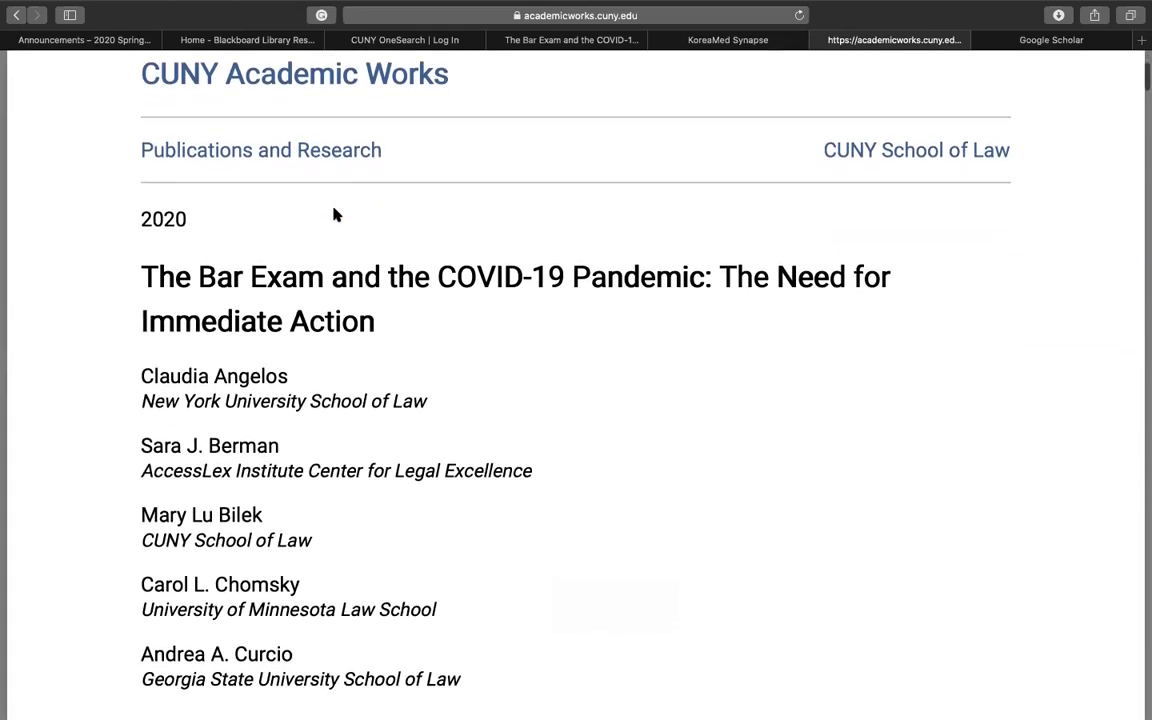
scroll(336, 214, up, 1)
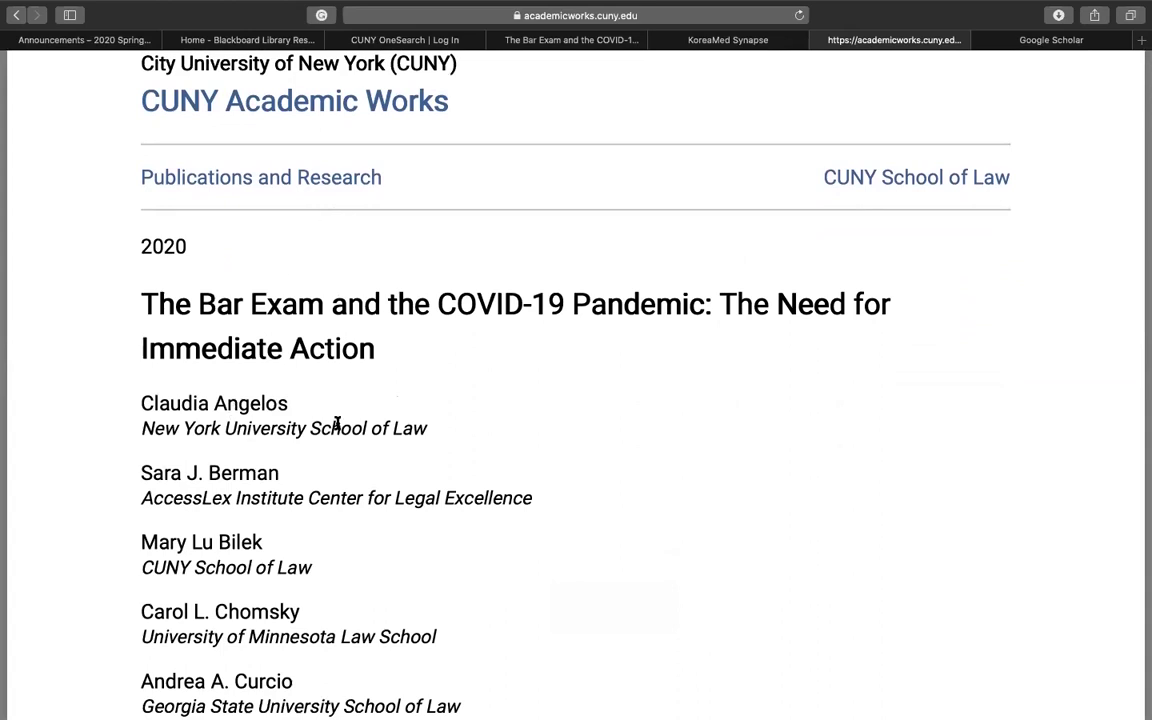
scroll(336, 423, down, 2)
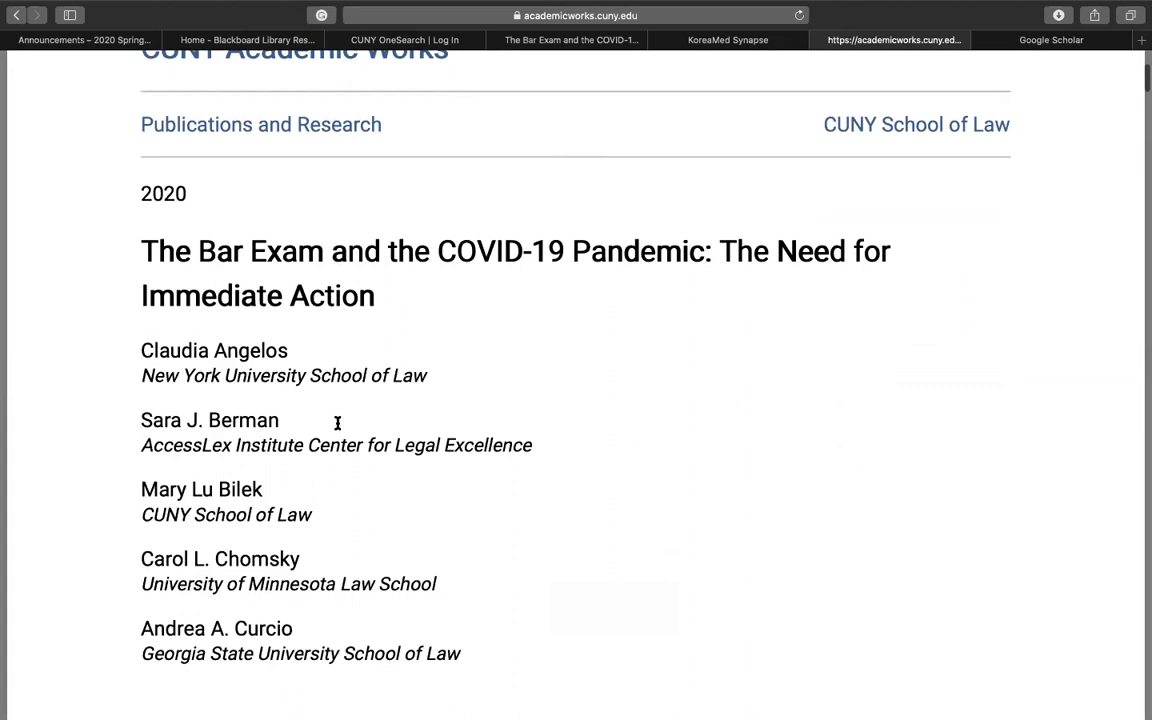
scroll(337, 423, up, 5)
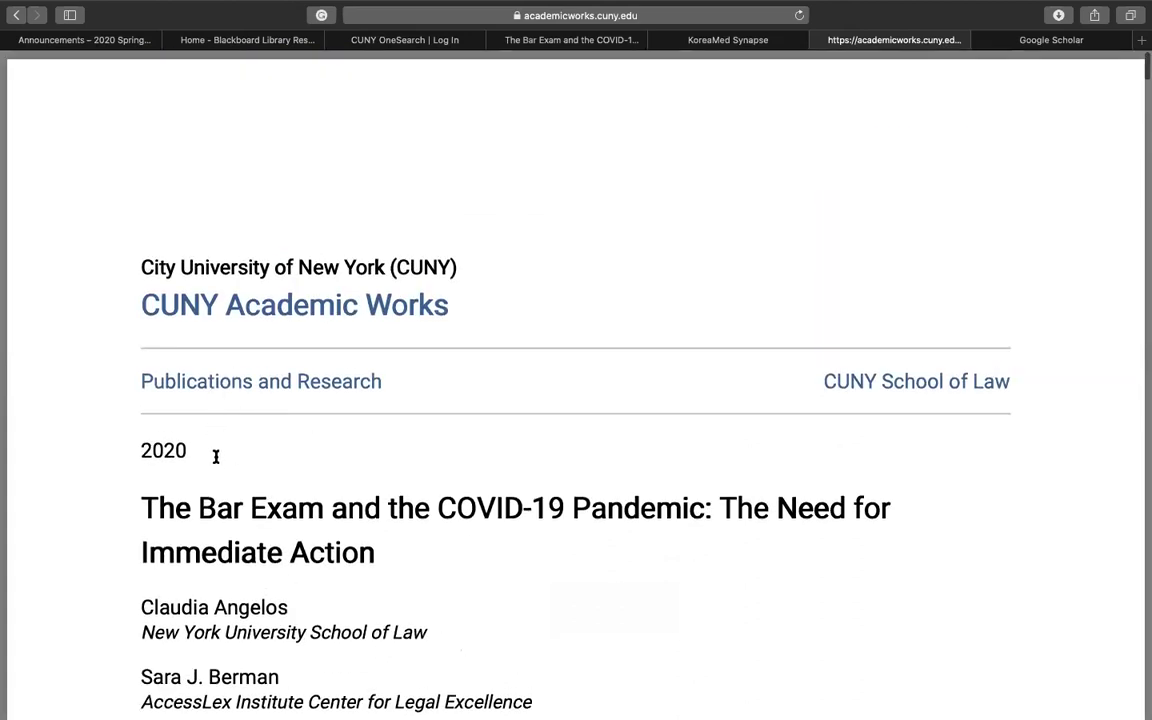
scroll(215, 461, down, 12)
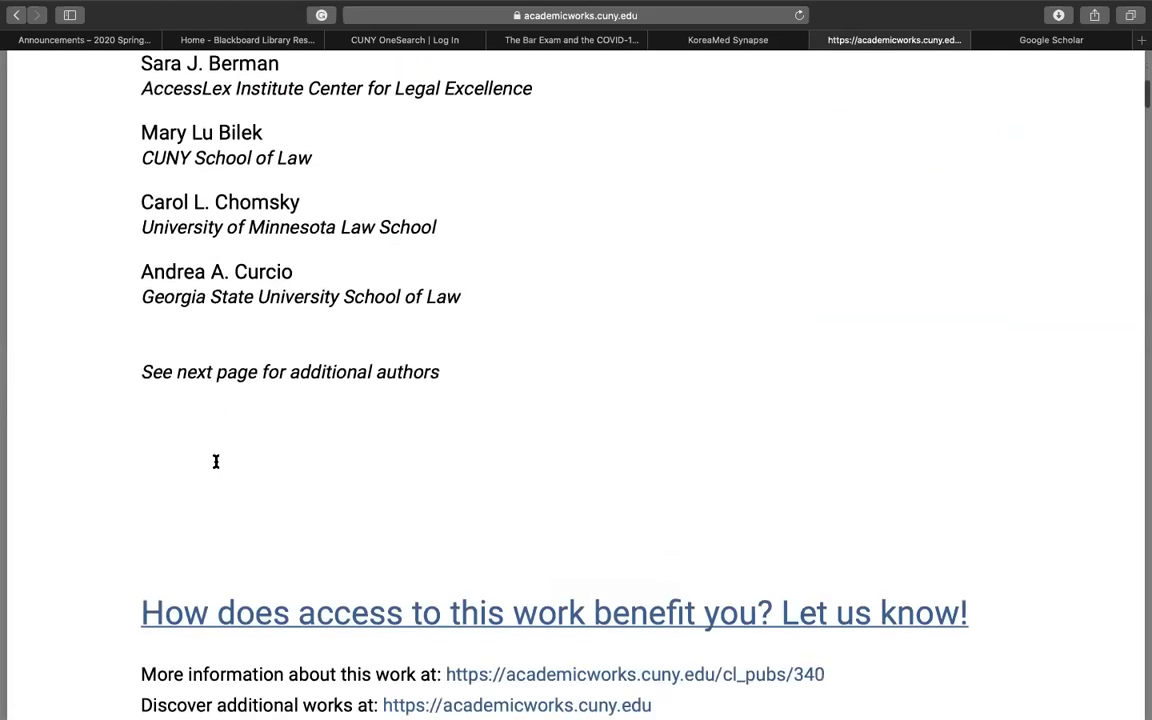
scroll(215, 461, down, 10)
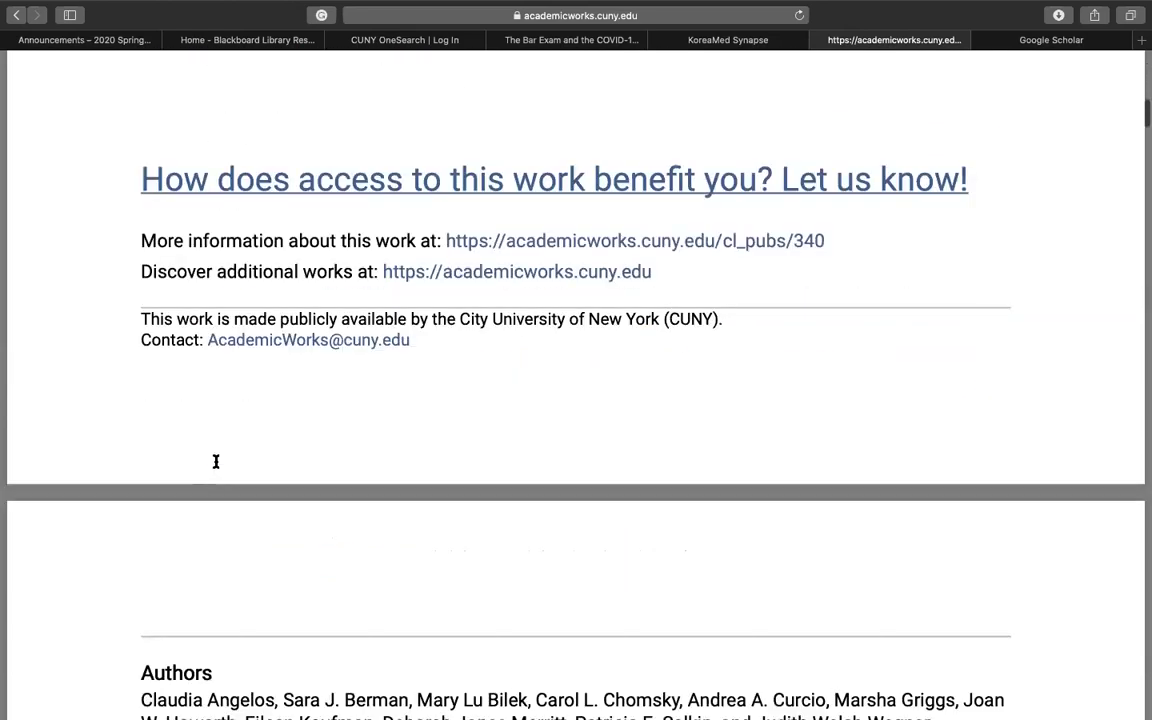
scroll(215, 461, down, 8)
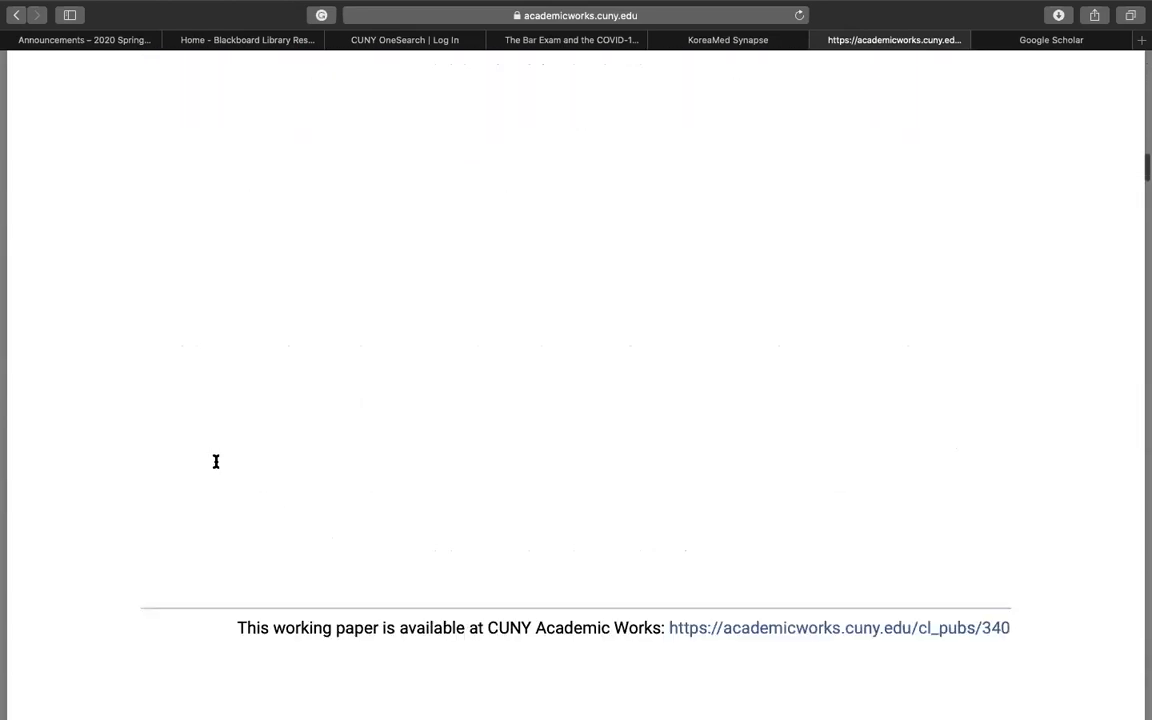
scroll(215, 461, down, 5)
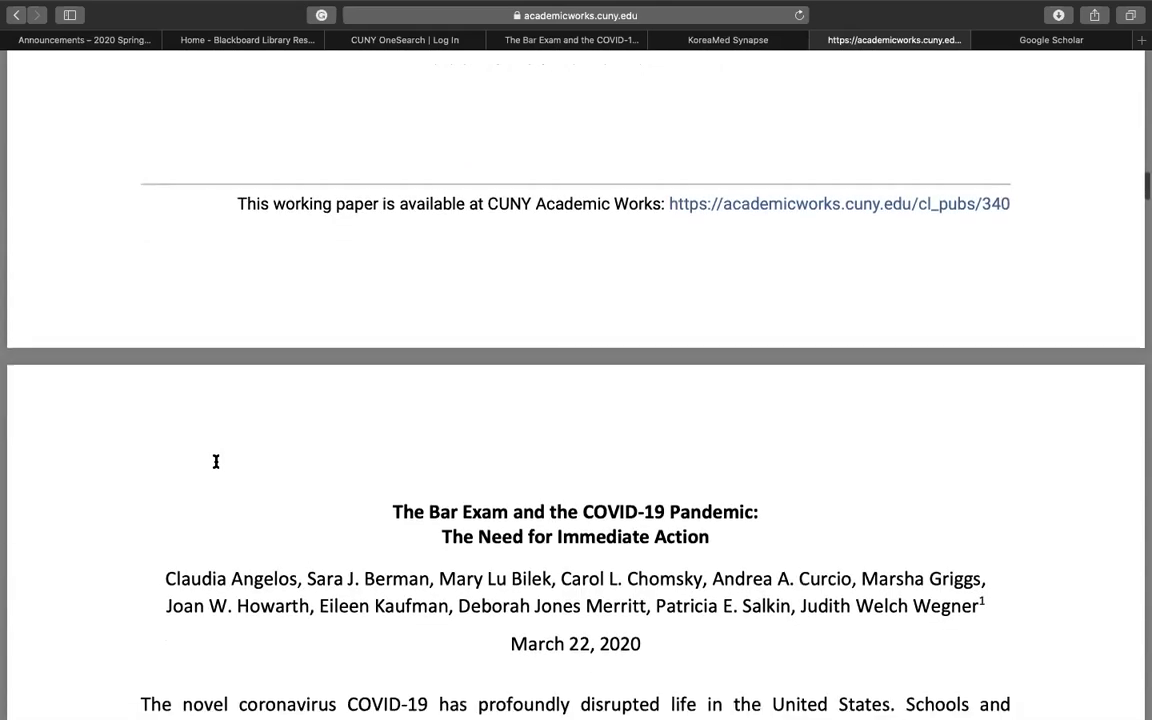
scroll(215, 461, down, 8)
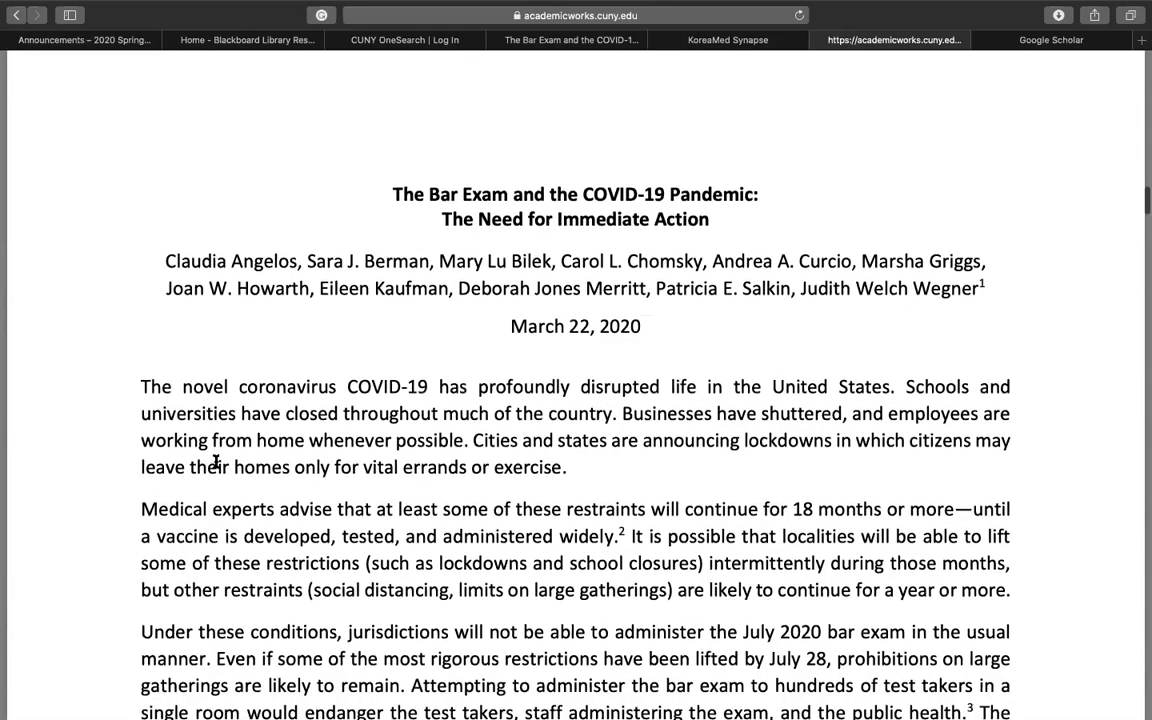
scroll(215, 461, down, 6)
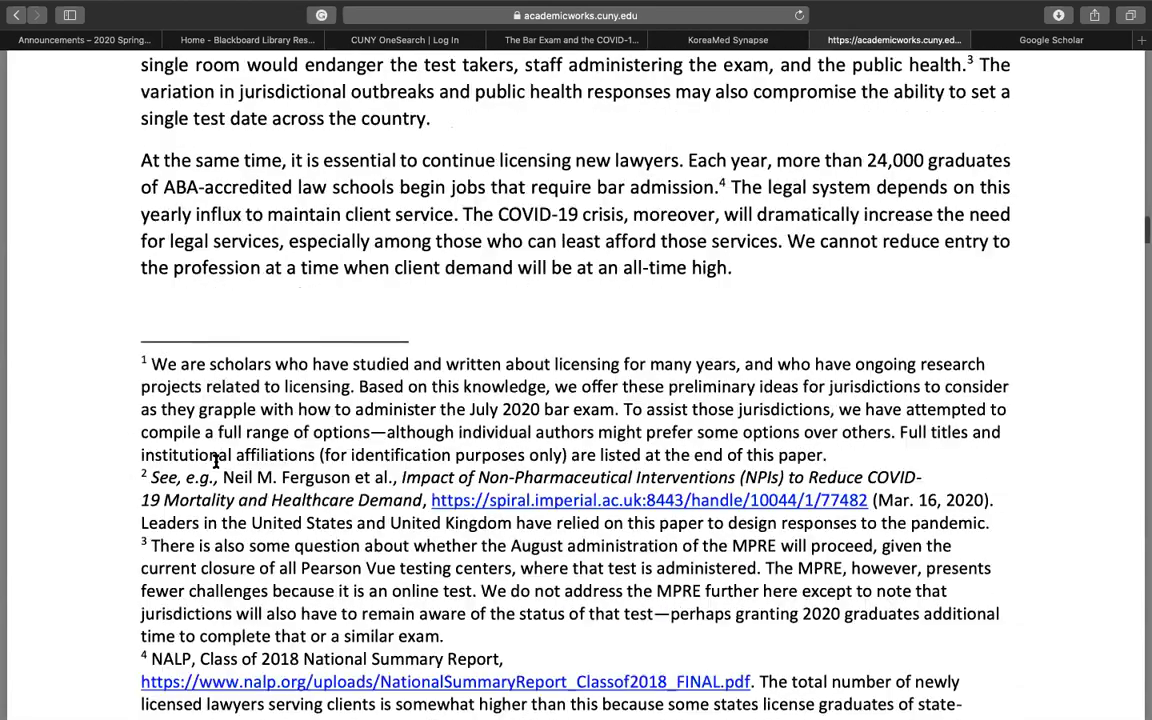
scroll(215, 461, down, 20)
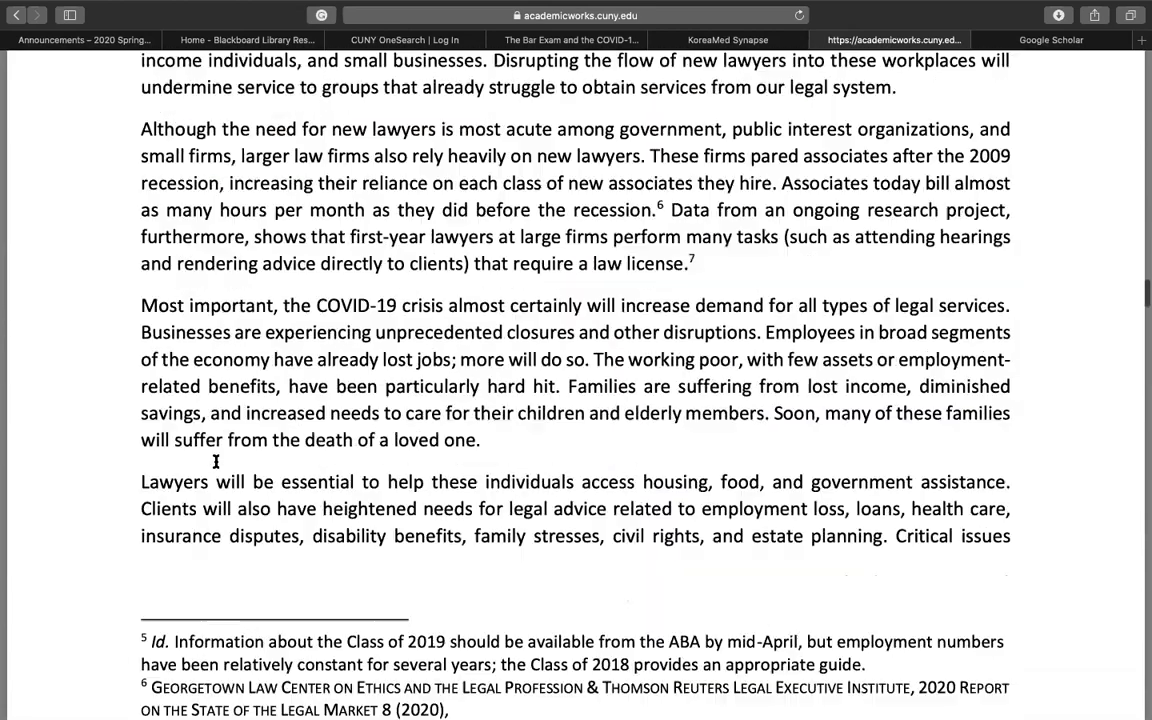
scroll(215, 461, down, 3)
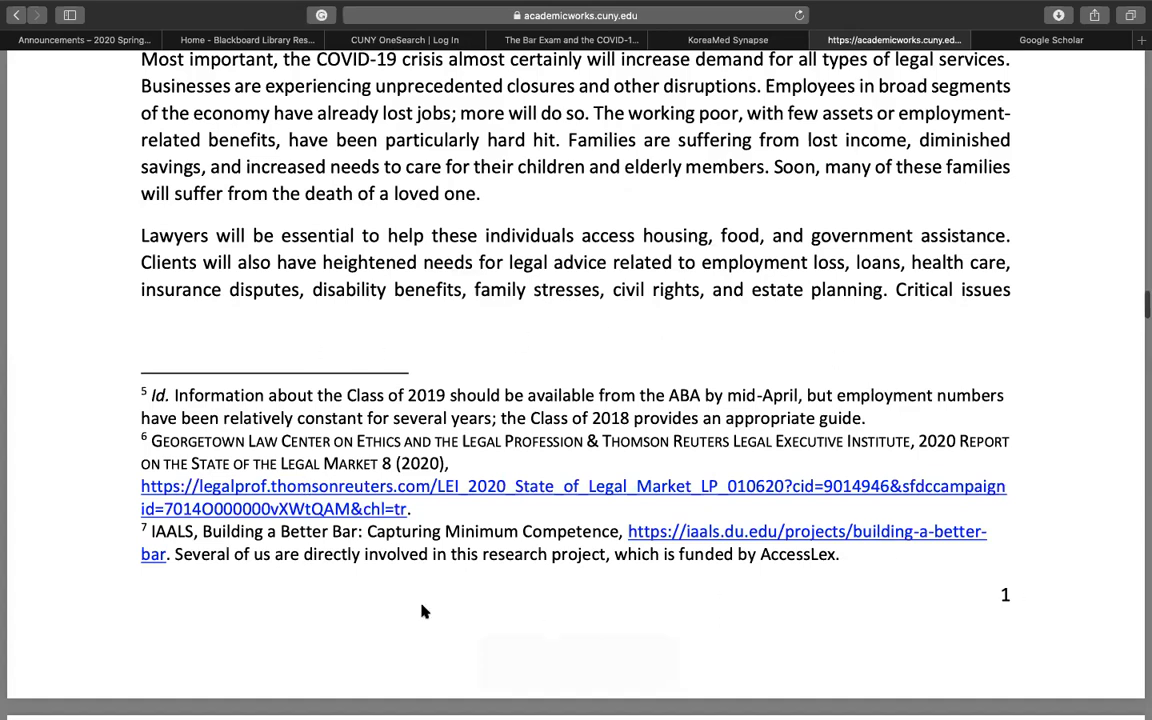
scroll(421, 610, down, 15)
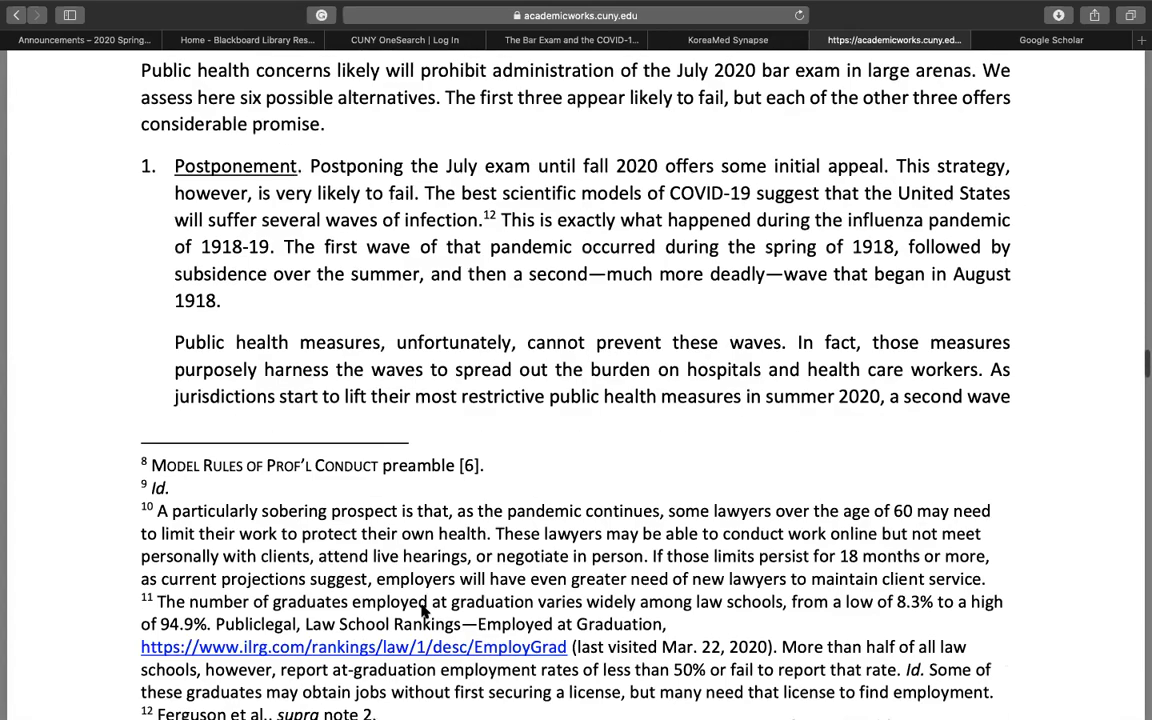
scroll(421, 610, down, 20)
scroll(421, 610, down, 20)
scroll(421, 610, down, 20)
scroll(421, 610, up, 15)
scroll(421, 610, up, 3)
scroll(421, 610, down, 20)
scroll(421, 610, up, 20)
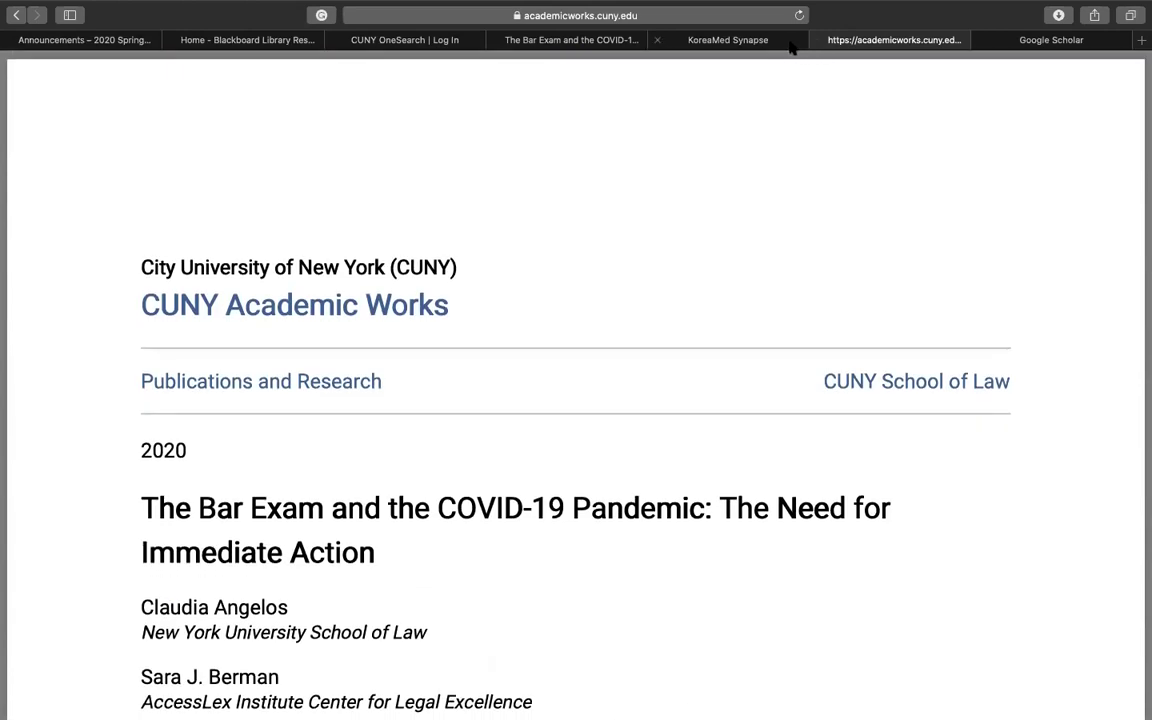
Close the KoreaMed Synapse page and the bar exam paper, and return from the item record to the covid-19 results list
click(712, 44)
click(657, 40)
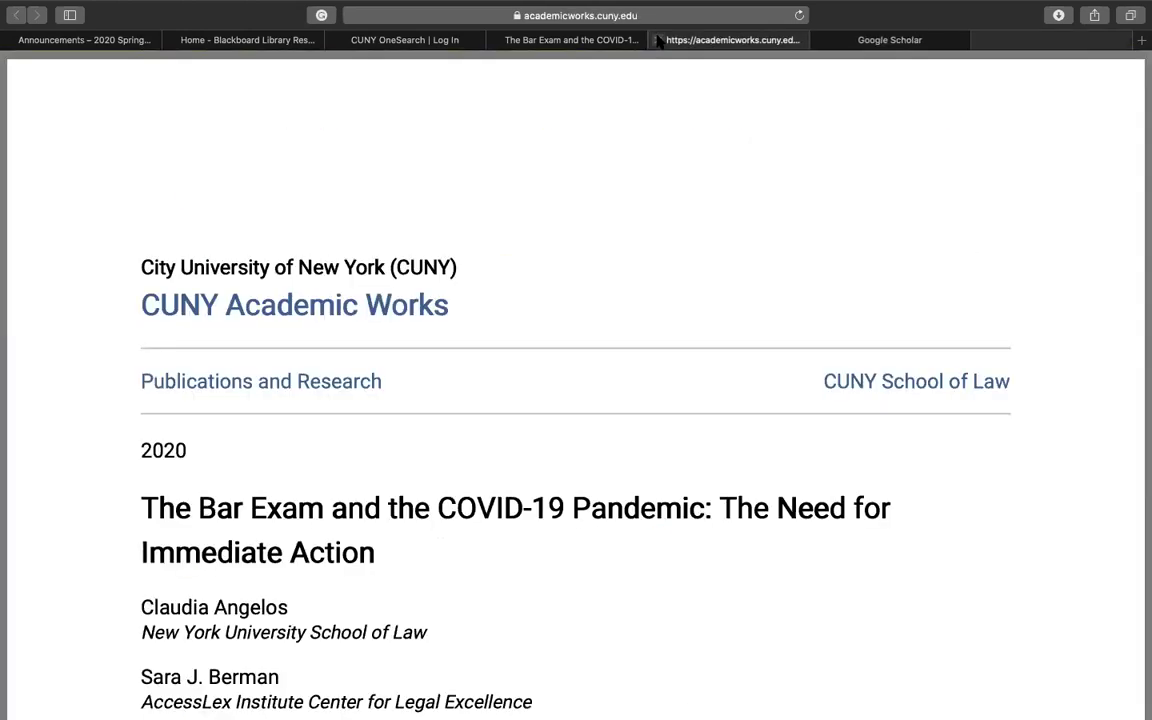
click(650, 40)
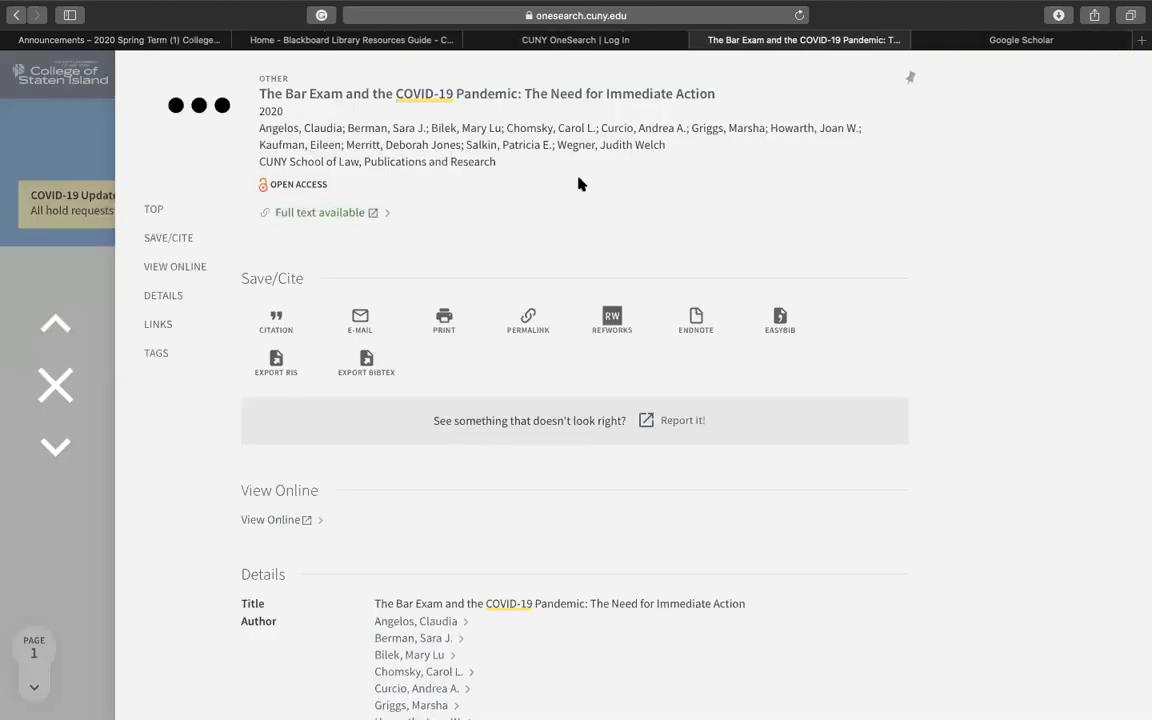
click(58, 384)
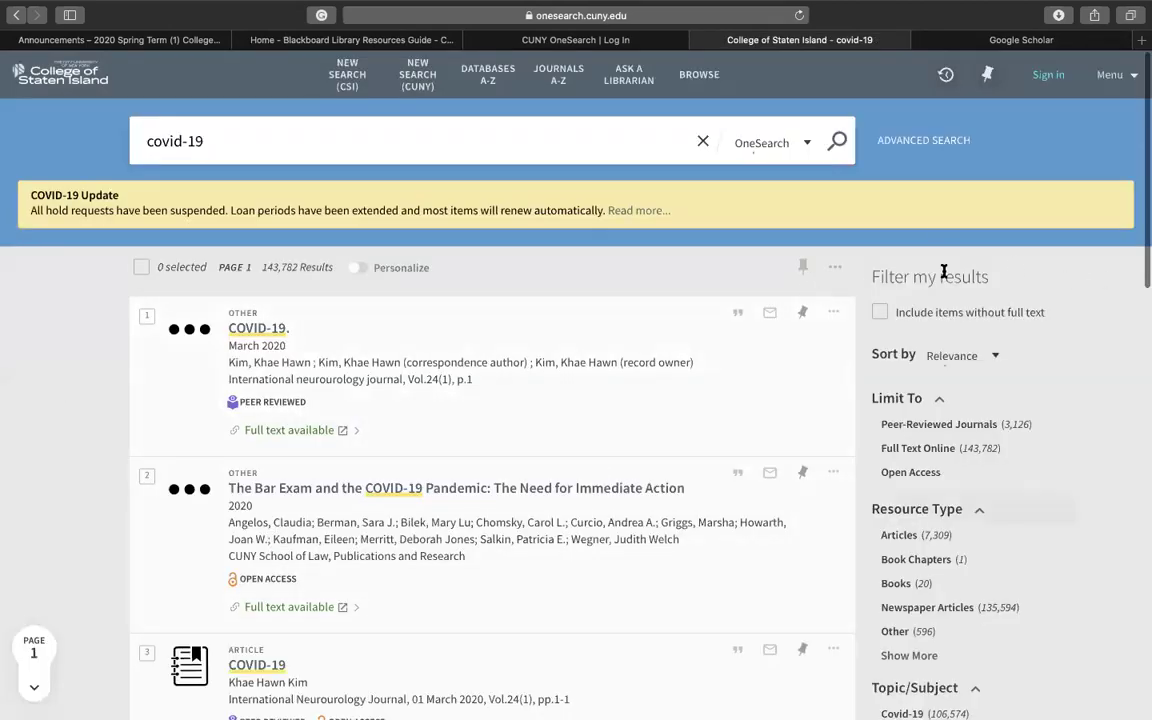
click(995, 357)
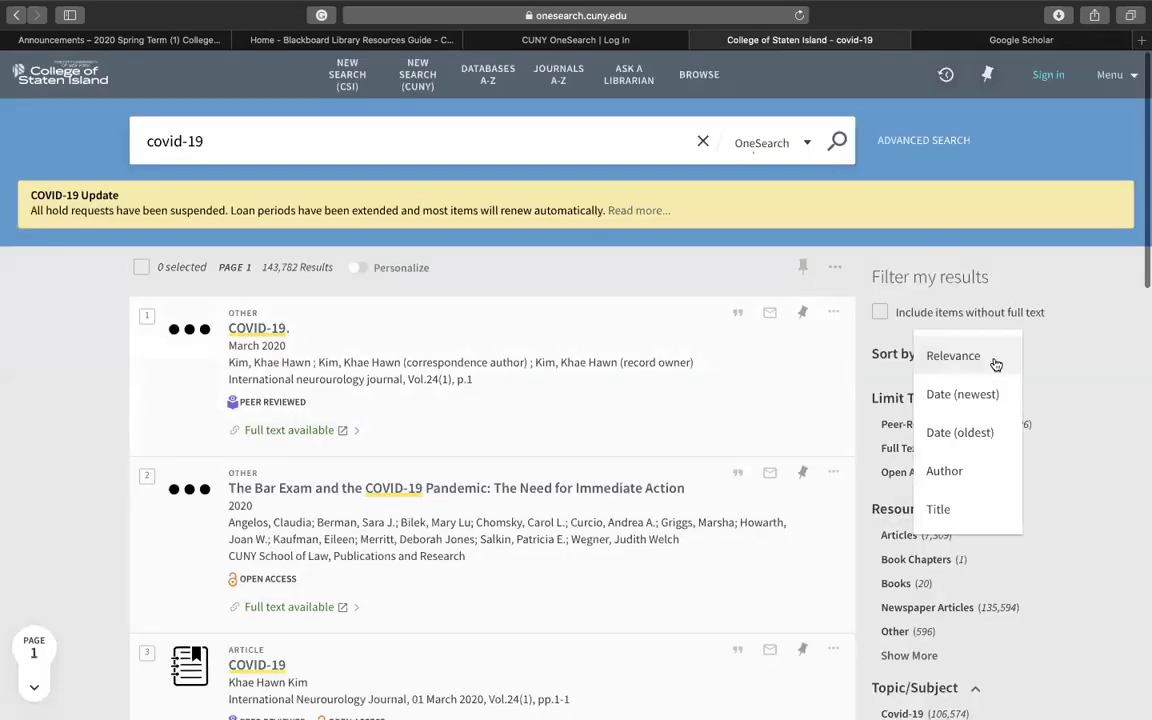
click(995, 360)
click(993, 365)
click(1072, 434)
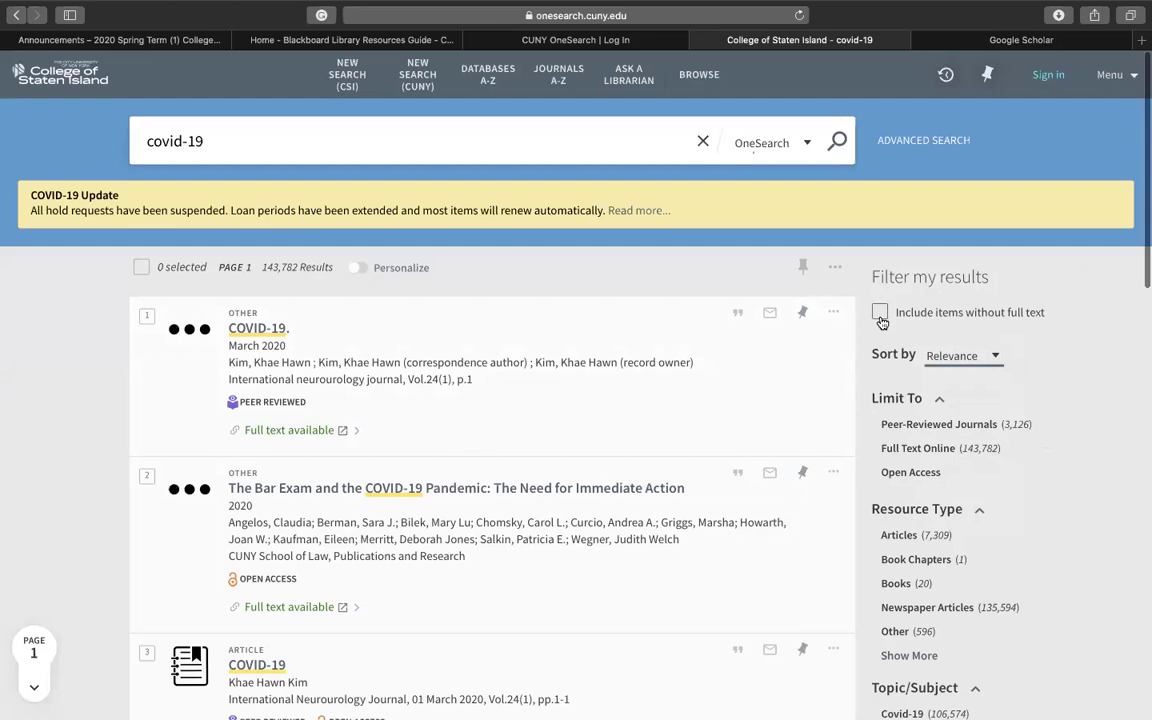
Limit the covid-19 results to the Articles resource type
scroll(928, 545, down, 3)
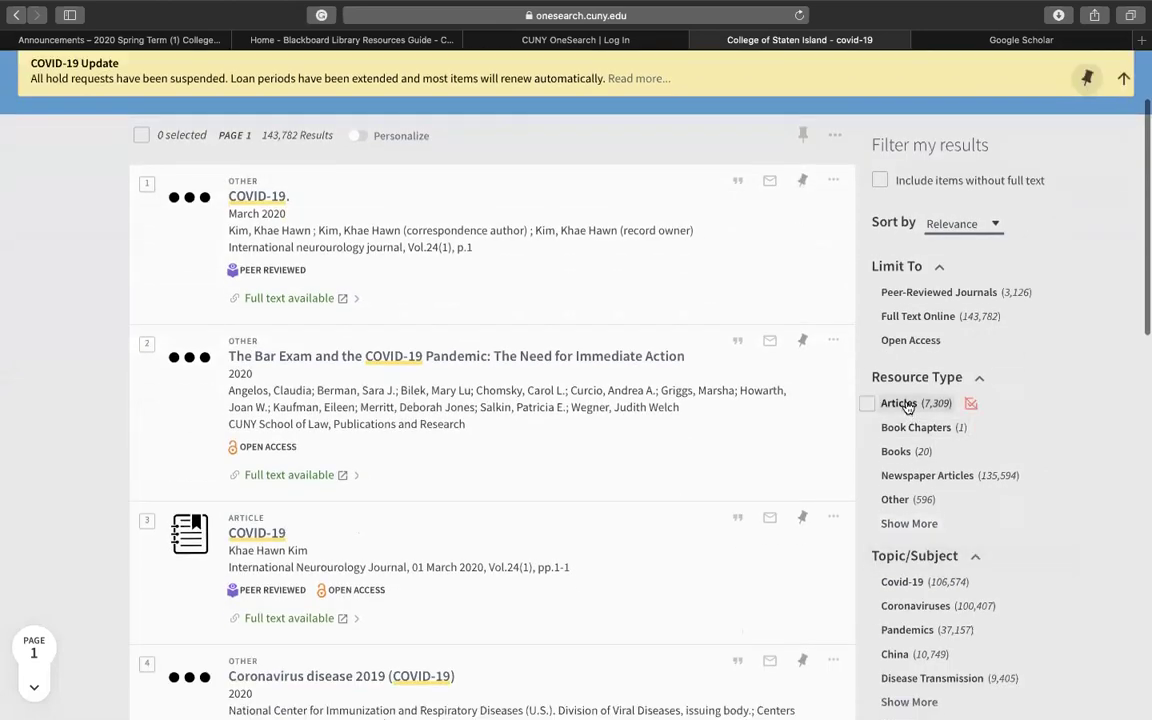
click(905, 404)
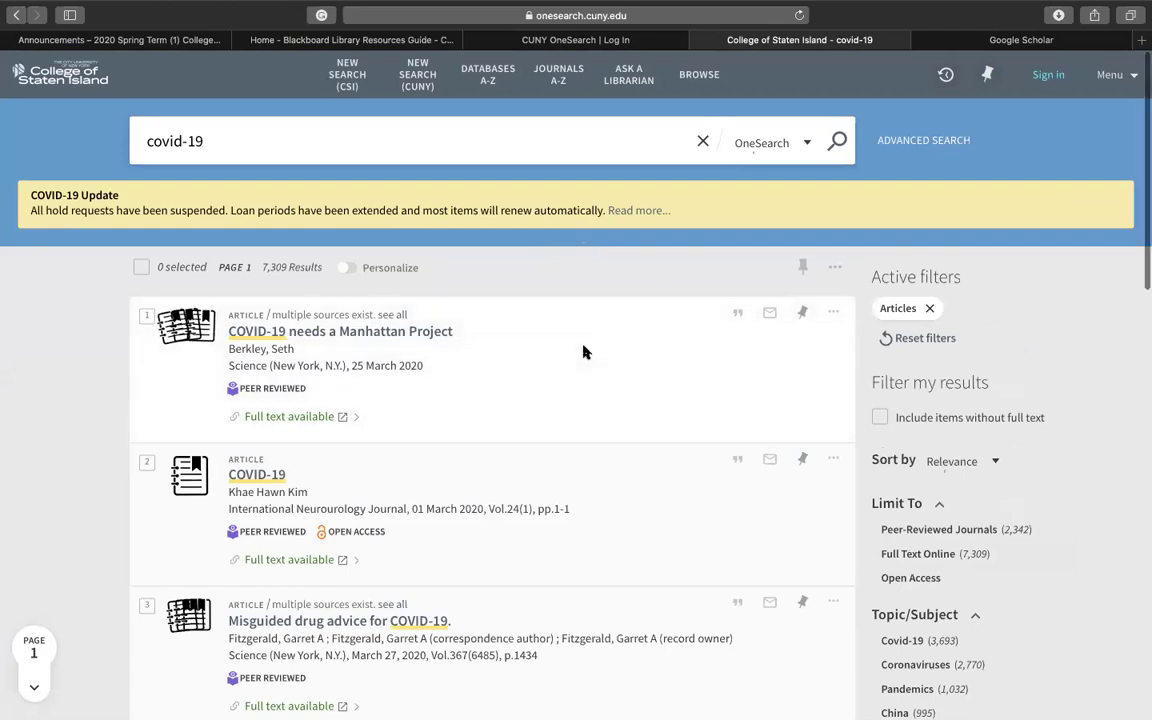
Look through the titles, sources and peer-reviewed labels of the articles on the first page of filtered results
scroll(585, 352, down, 2)
scroll(585, 352, down, 5)
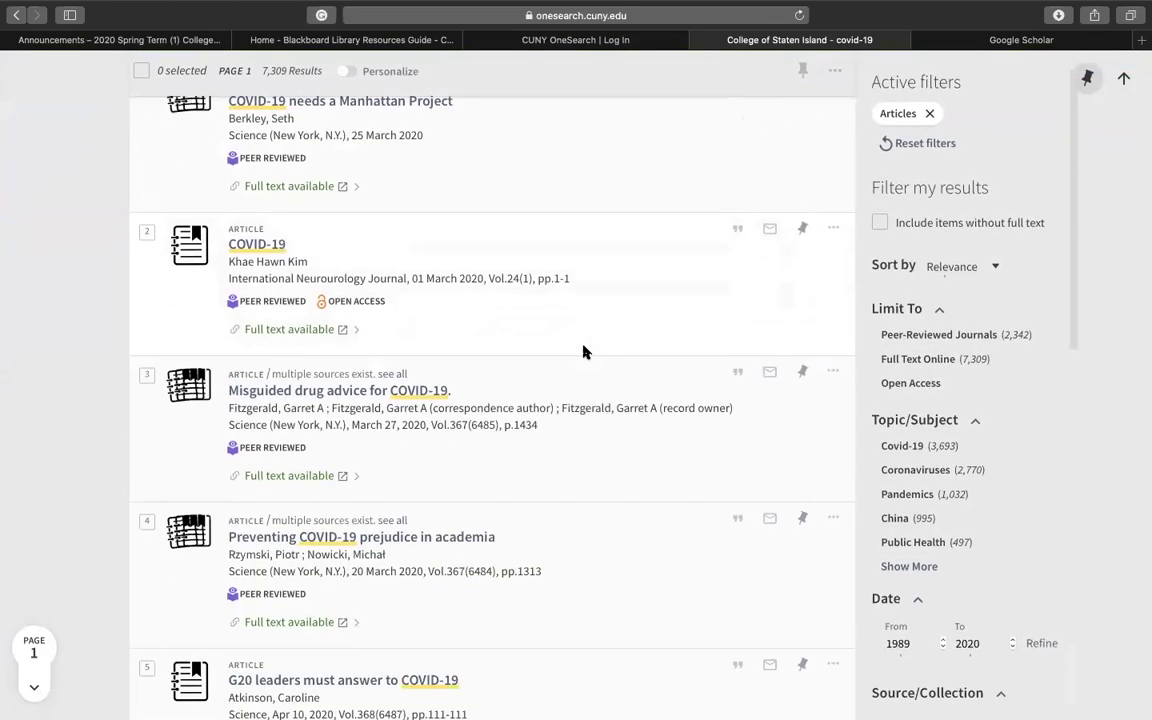
scroll(585, 352, down, 4)
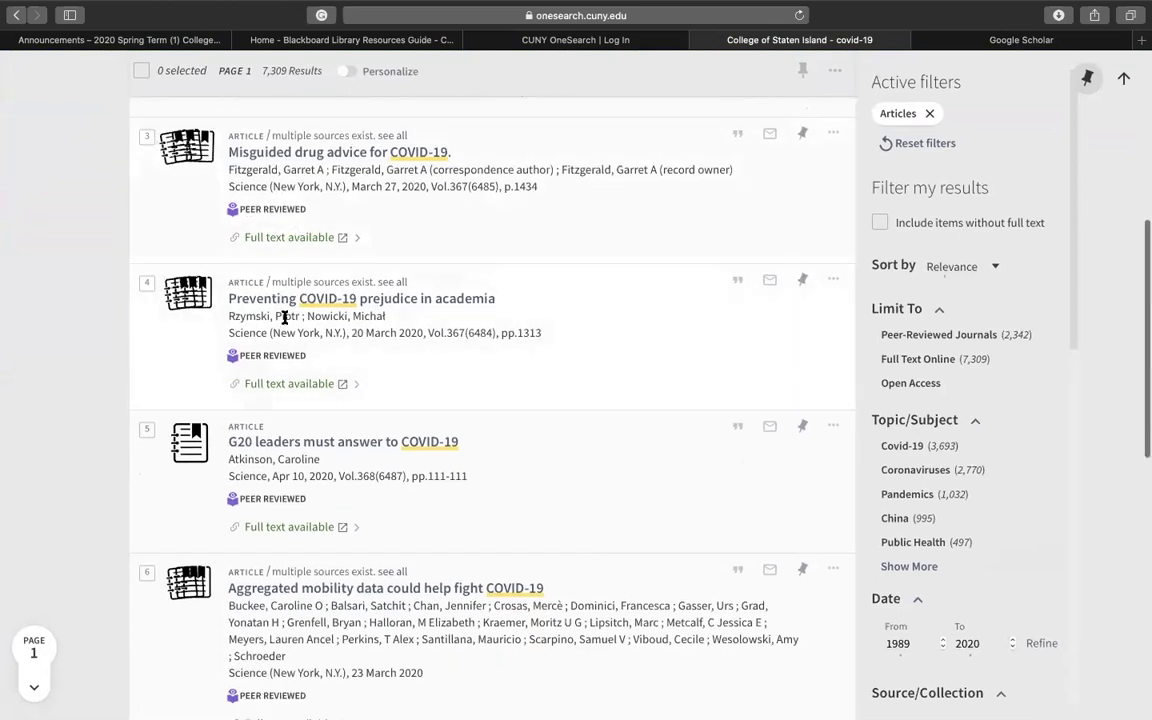
scroll(288, 358, down, 1)
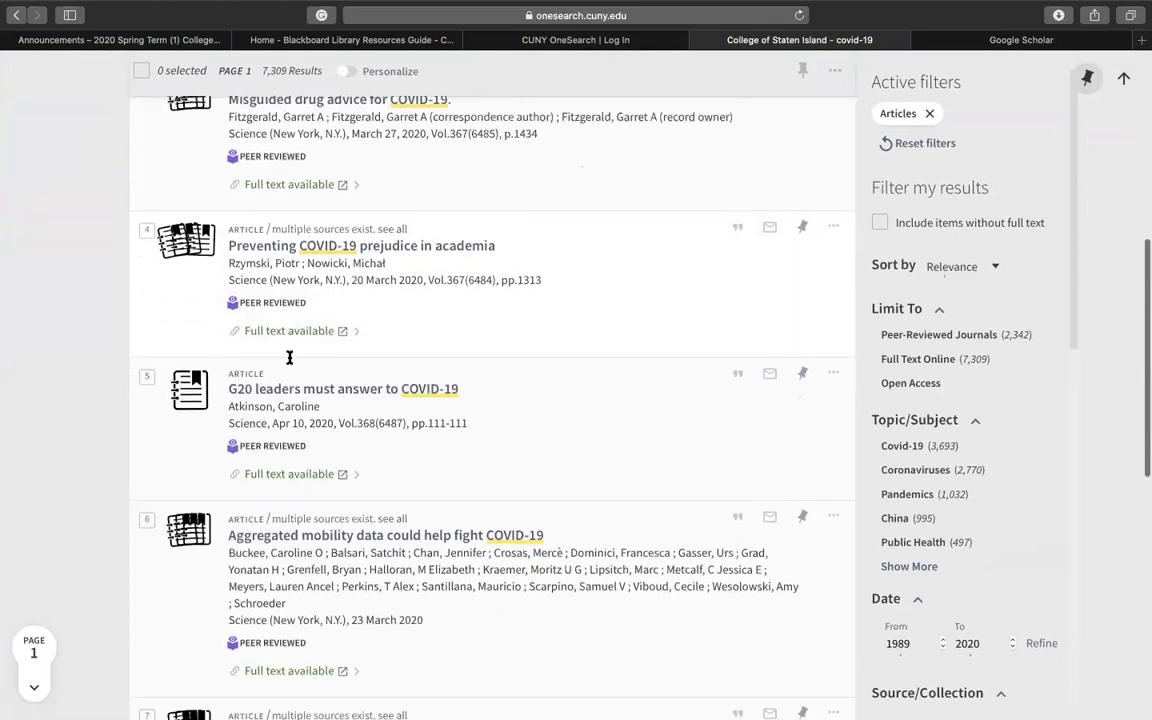
scroll(289, 362, down, 6)
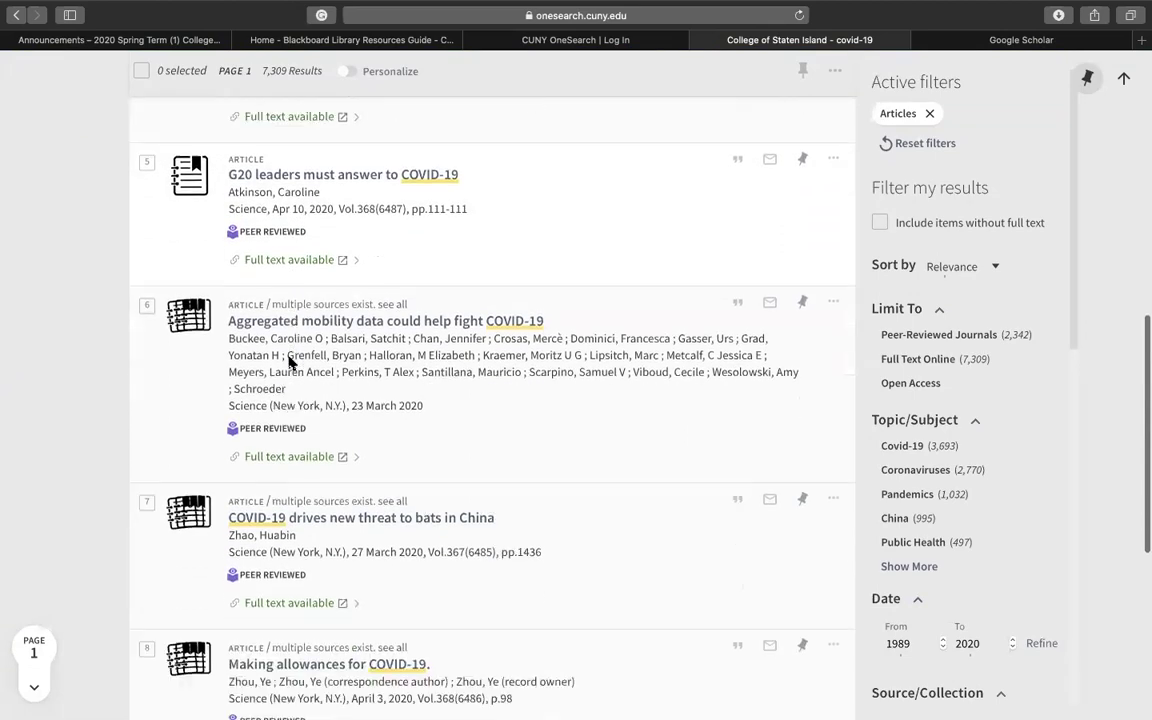
scroll(290, 361, down, 3)
scroll(290, 358, up, 3)
scroll(289, 358, up, 15)
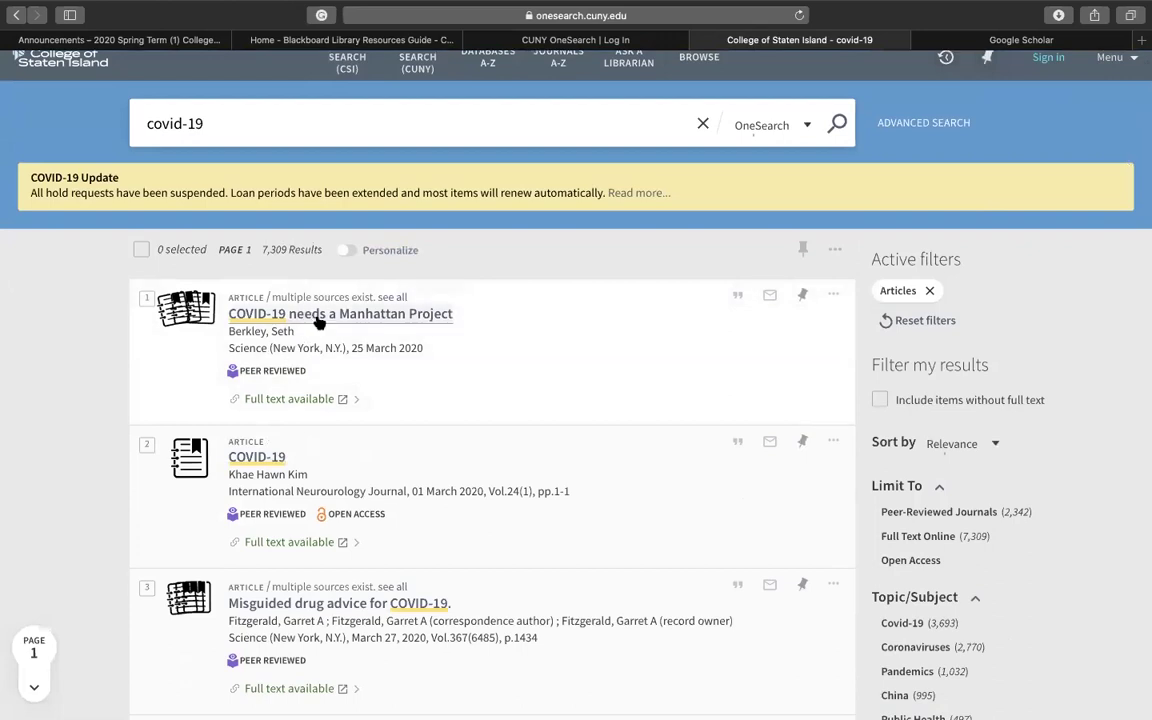
Open the full text of "COVID-19 needs a Manhattan Project" and try the Faculty & Staff login with the saved e-mail address and password
click(303, 399)
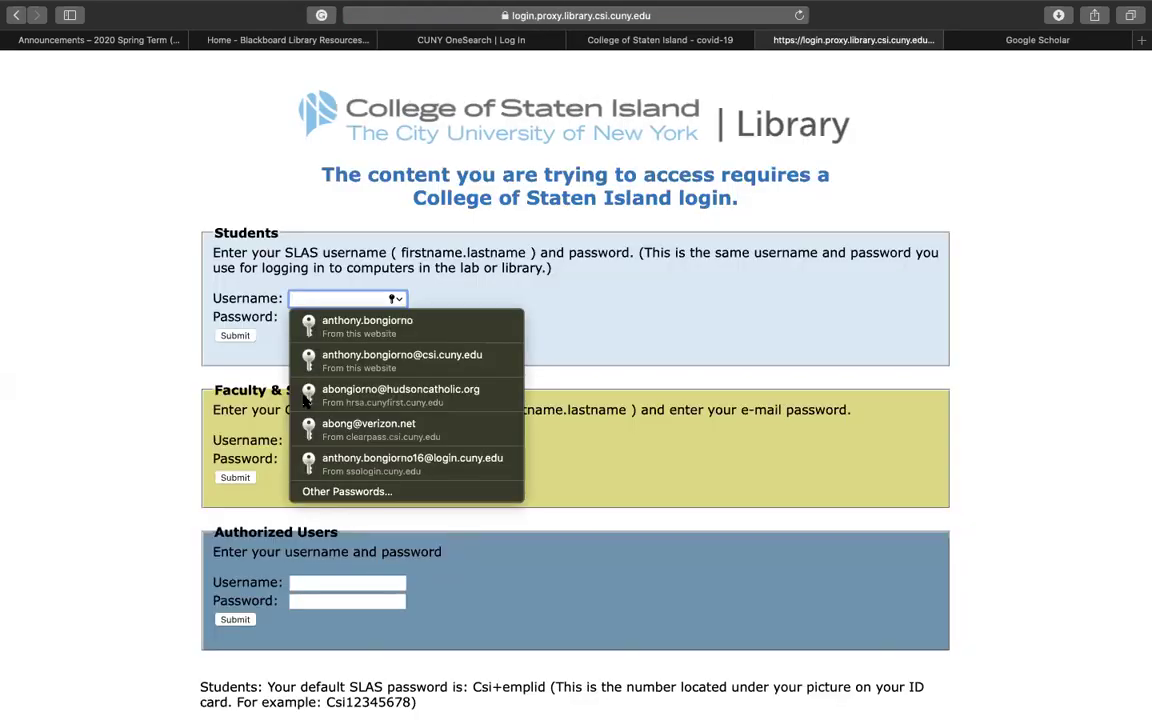
click(170, 365)
click(305, 438)
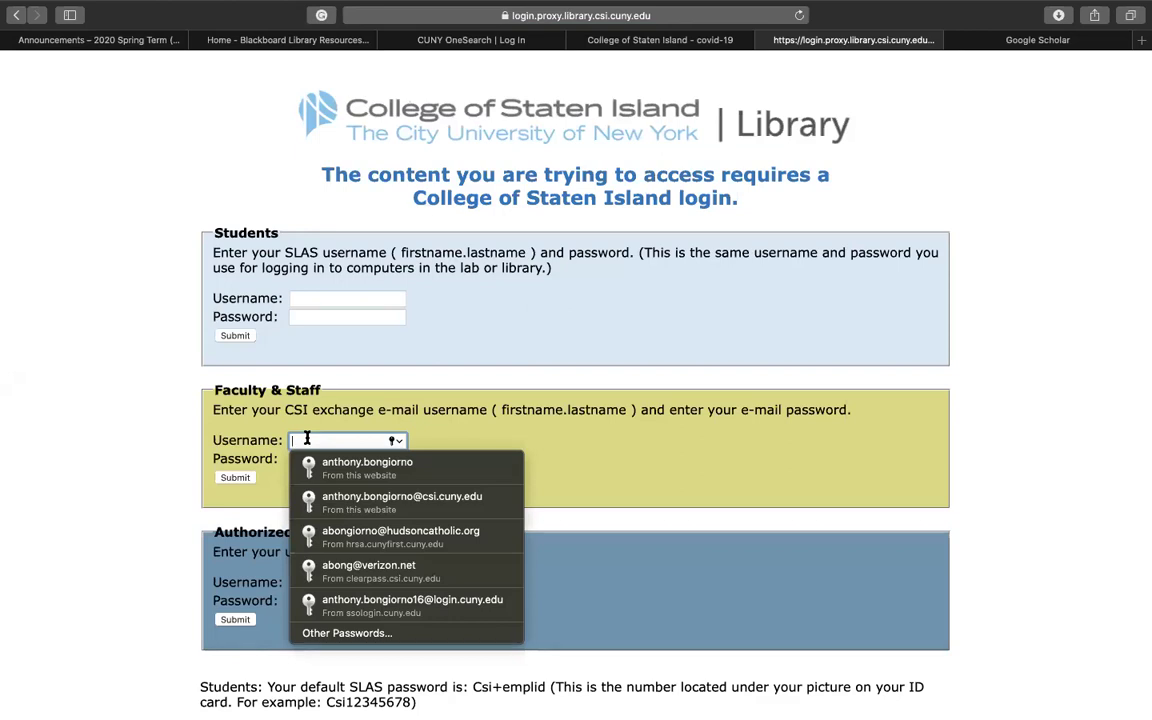
key(Down)
key(Down)
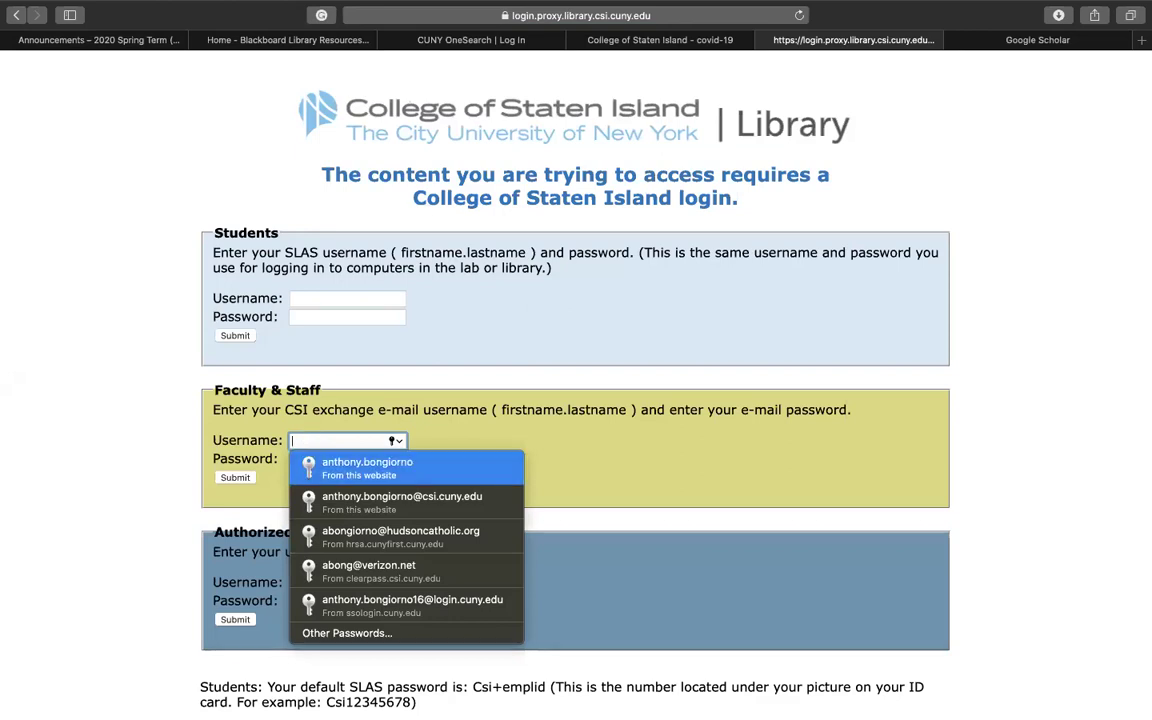
key(Return)
key(Return)
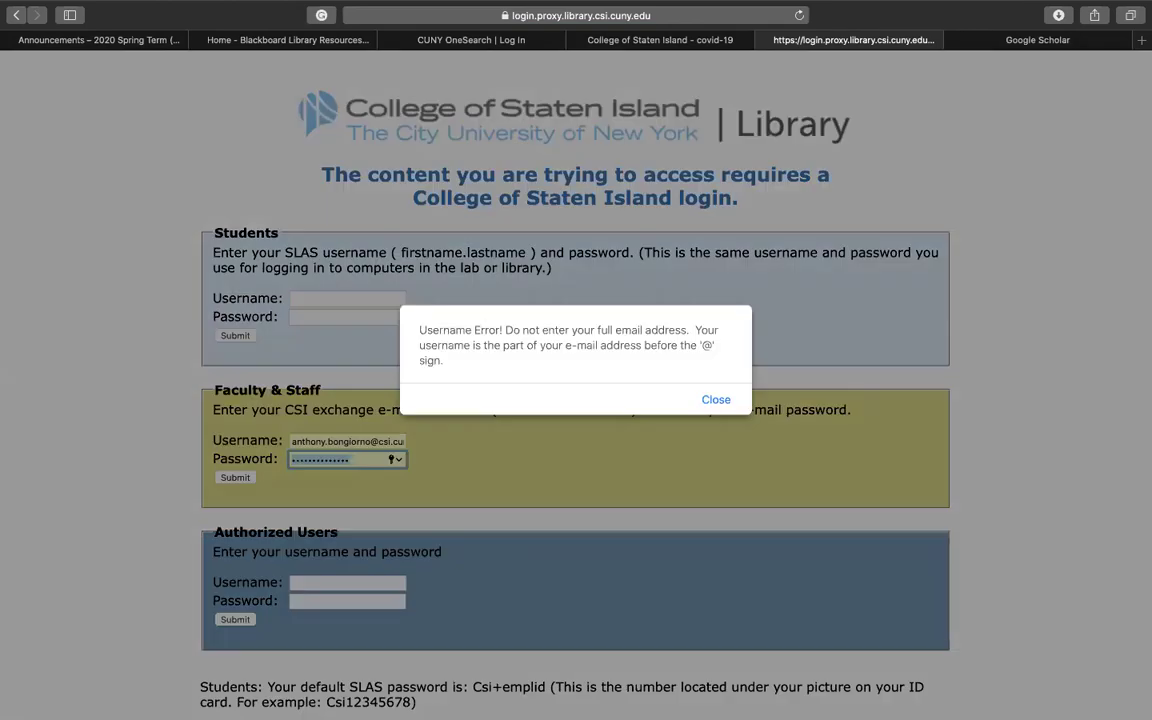
Dismiss the username error, fill in the Faculty & Staff login with the username without its e-mail domain and the saved password, and submit it
click(716, 400)
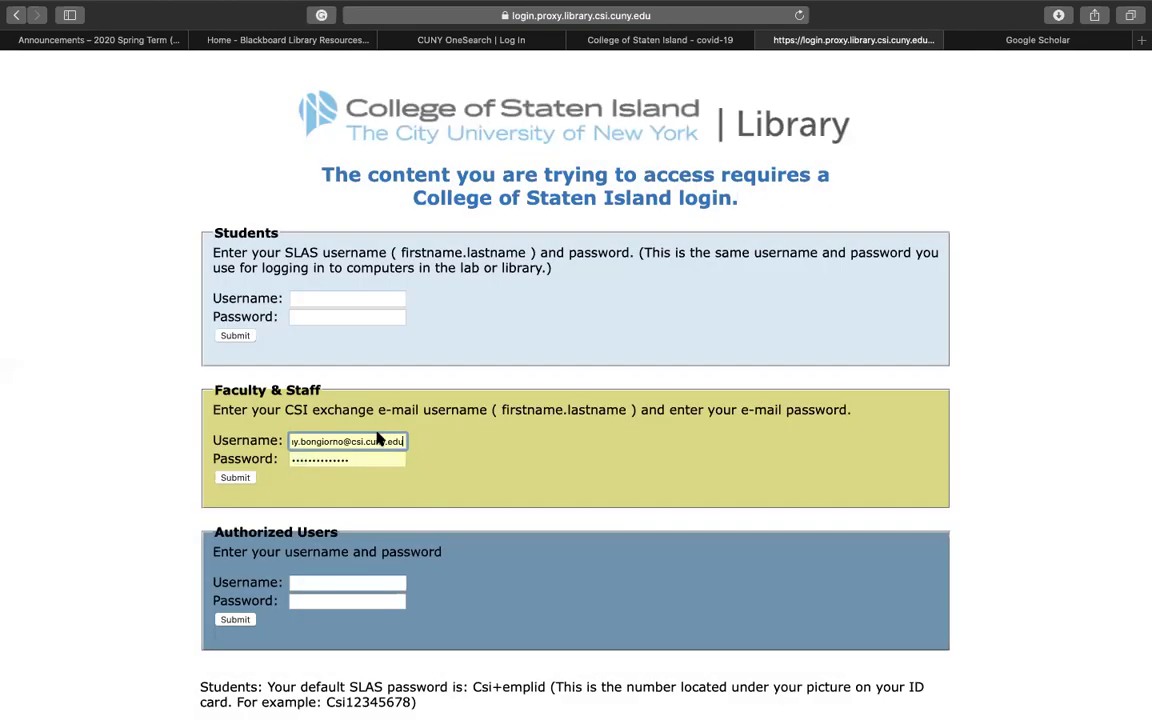
drag(345, 441, 458, 440)
key(BackSpace)
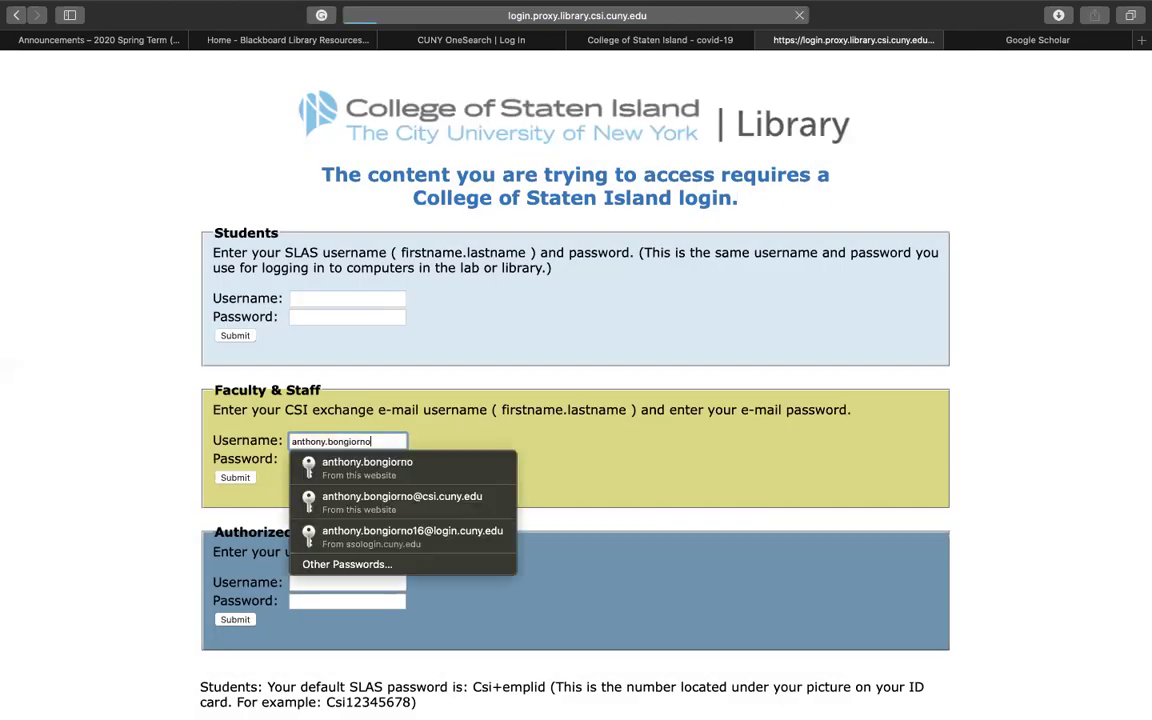
click(465, 465)
click(224, 478)
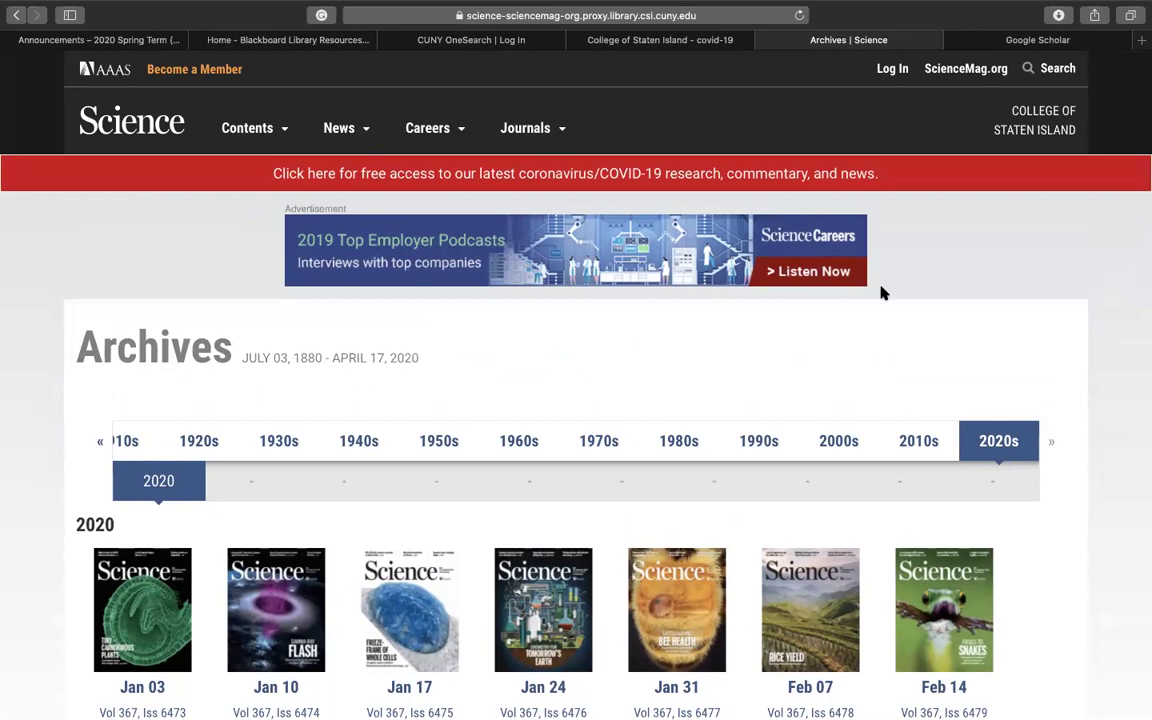
Open the free coronavirus/COVID-19 research, commentary and news collection from the Science Archives page
scroll(812, 362, down, 5)
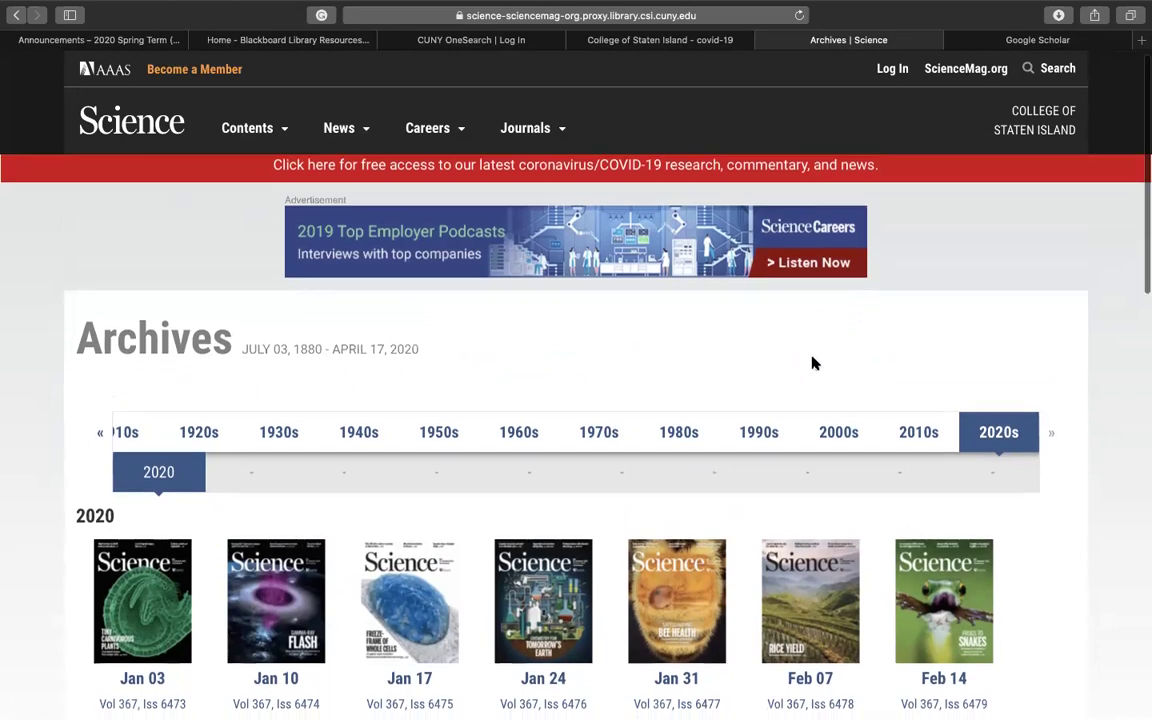
scroll(761, 265, up, 5)
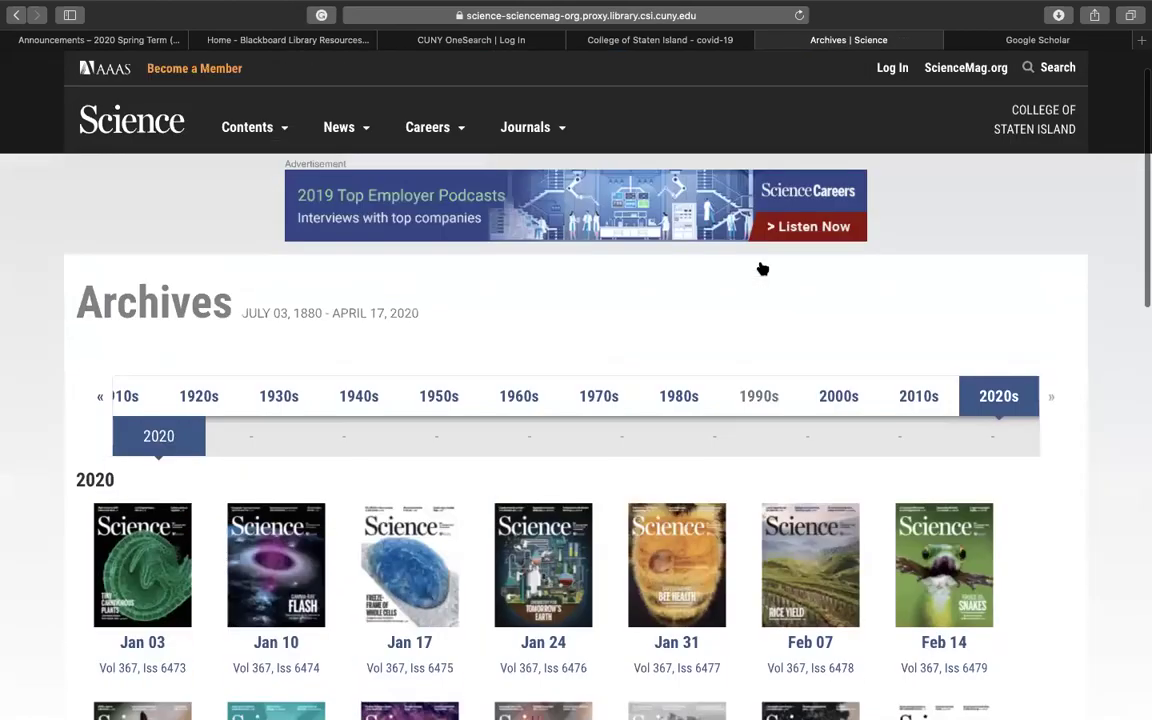
click(702, 45)
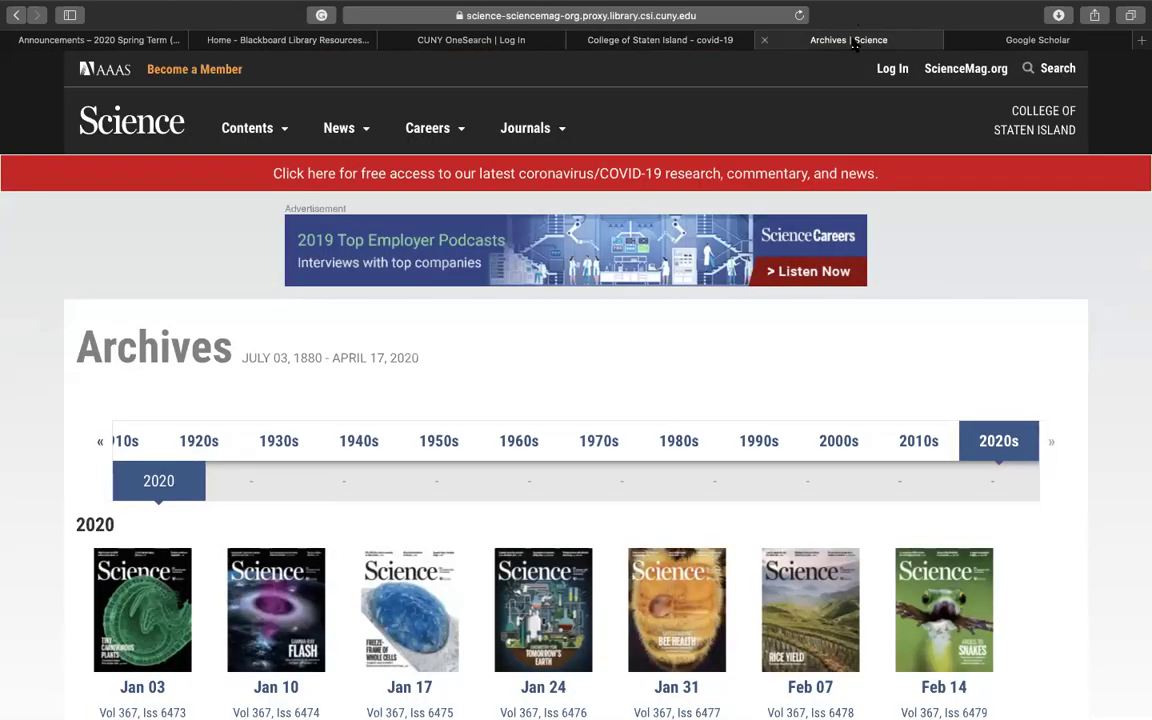
click(840, 40)
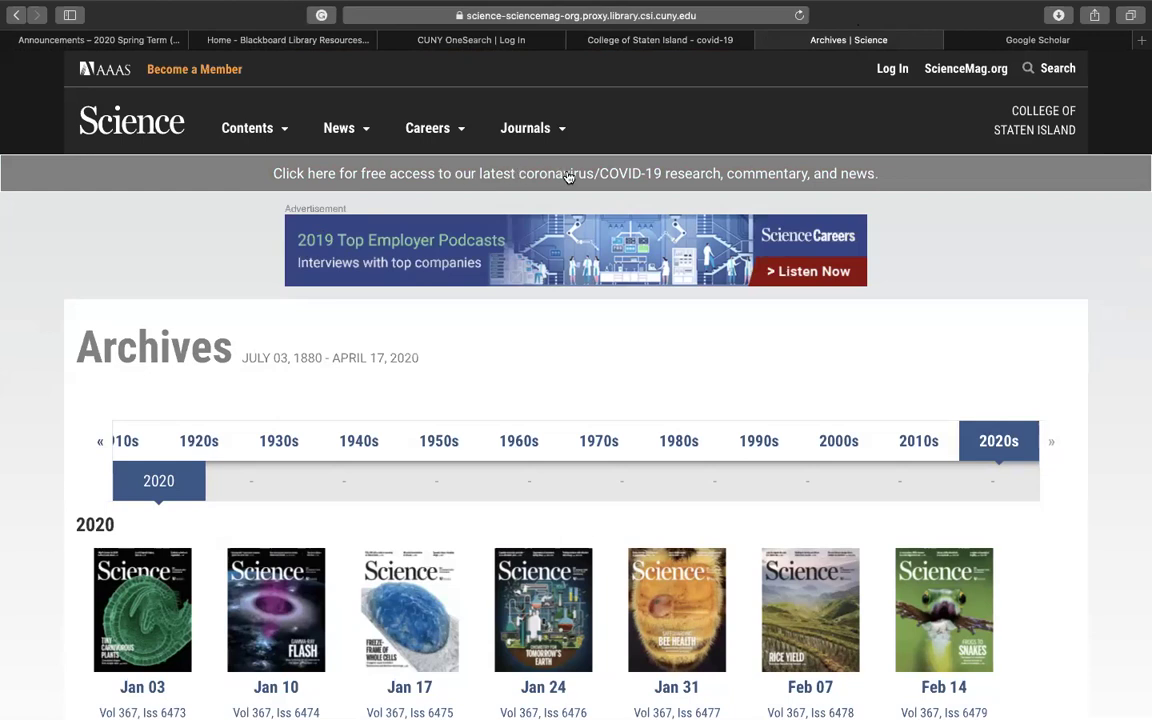
click(664, 176)
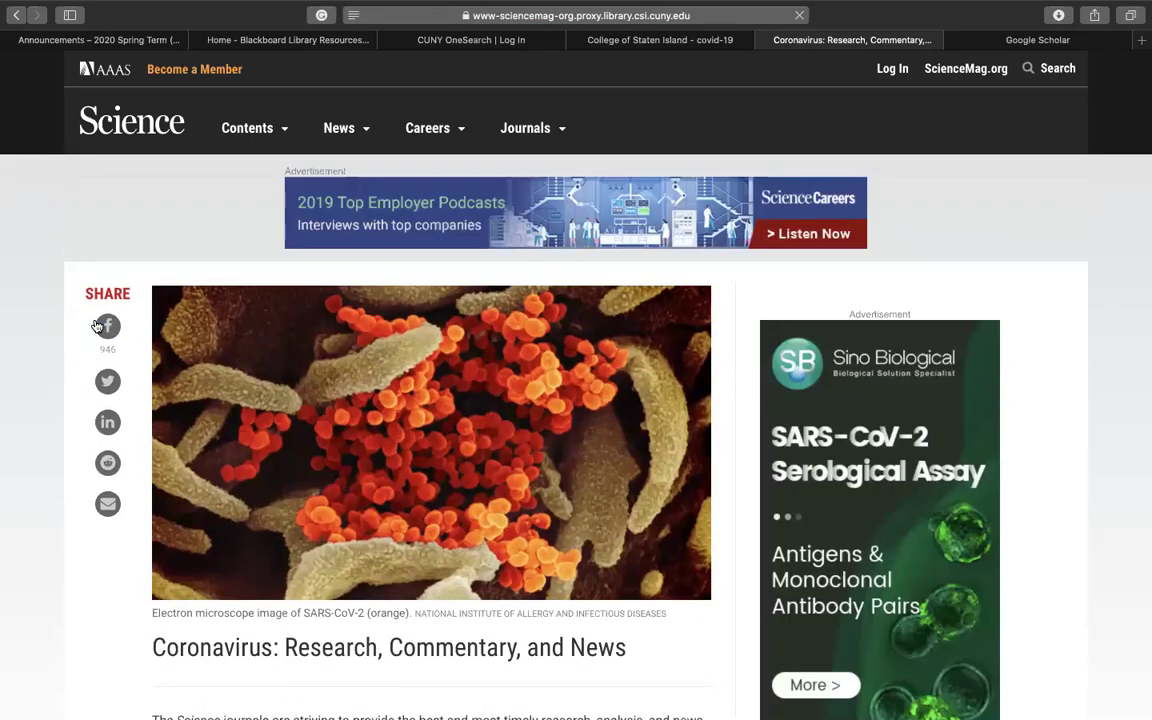
Look through the collection's news stories, Research and Commentary articles with their types, dates and DOIs, and Letters to the Editor
scroll(97, 324, down, 5)
scroll(97, 324, down, 7)
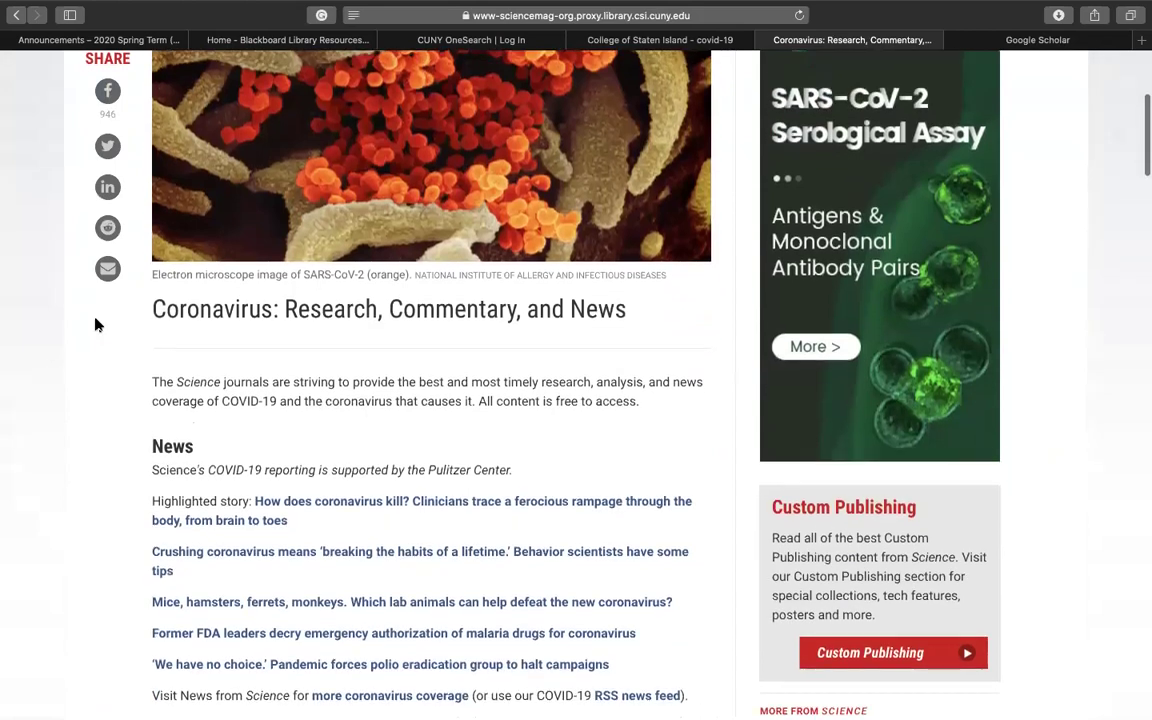
scroll(97, 324, down, 7)
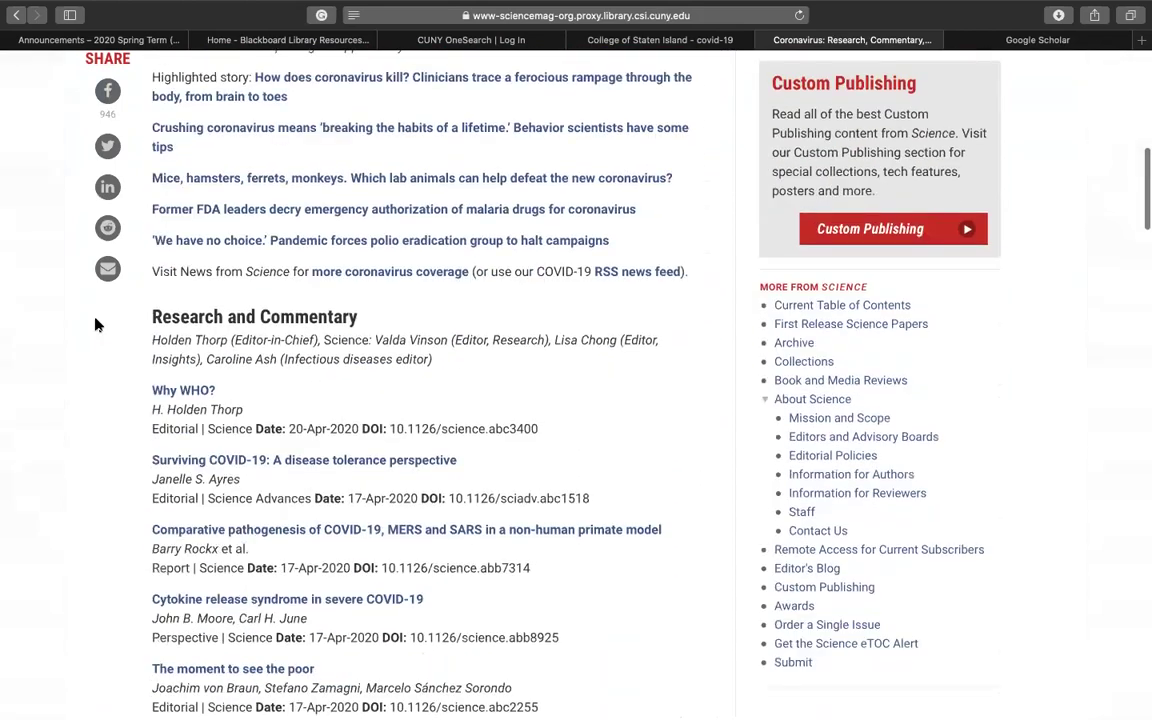
scroll(97, 324, up, 2)
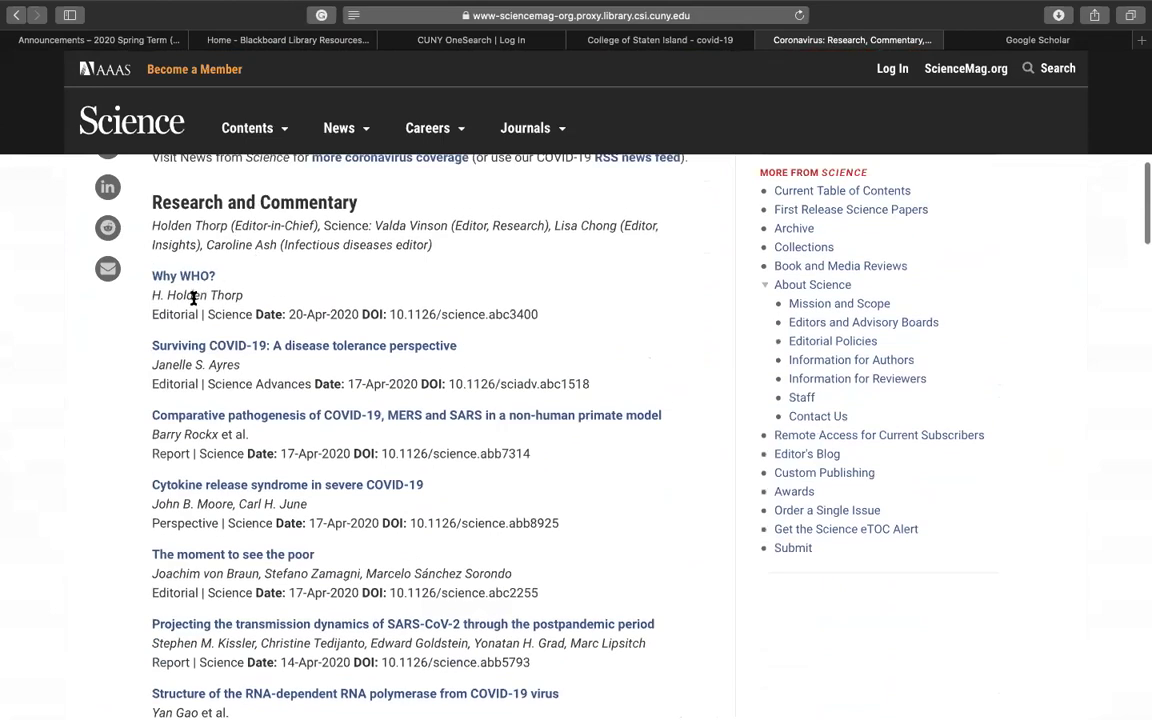
scroll(255, 350, down, 1)
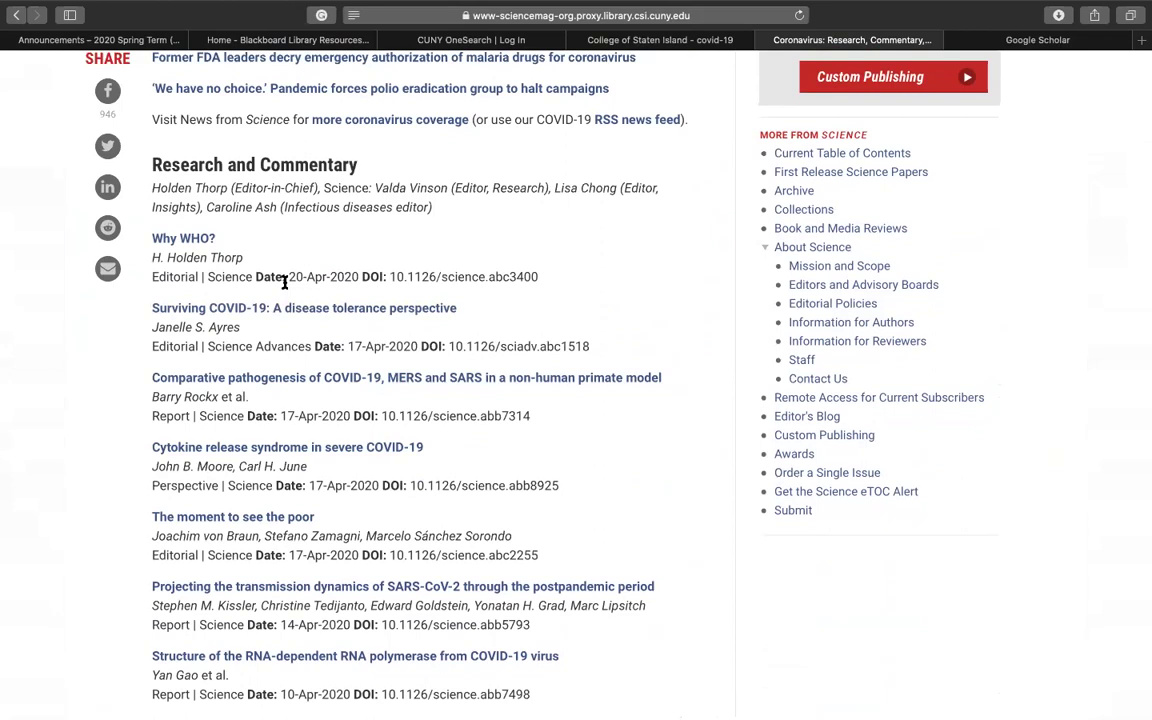
scroll(284, 283, down, 2)
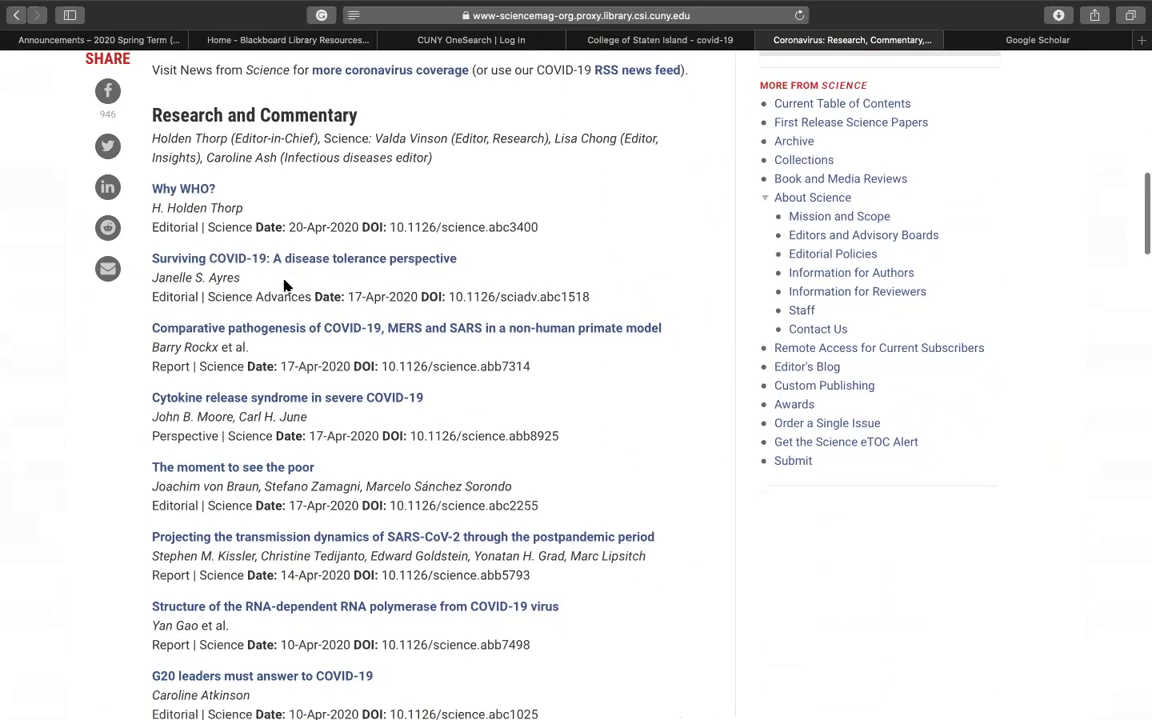
scroll(284, 285, down, 3)
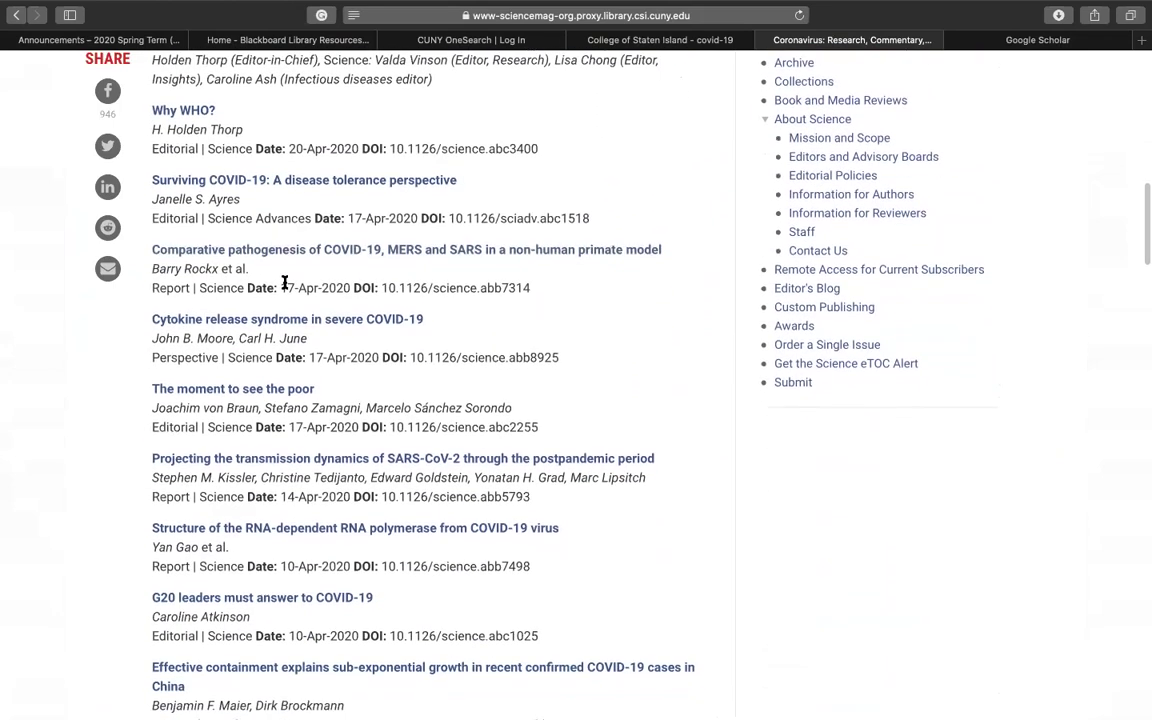
scroll(284, 283, down, 6)
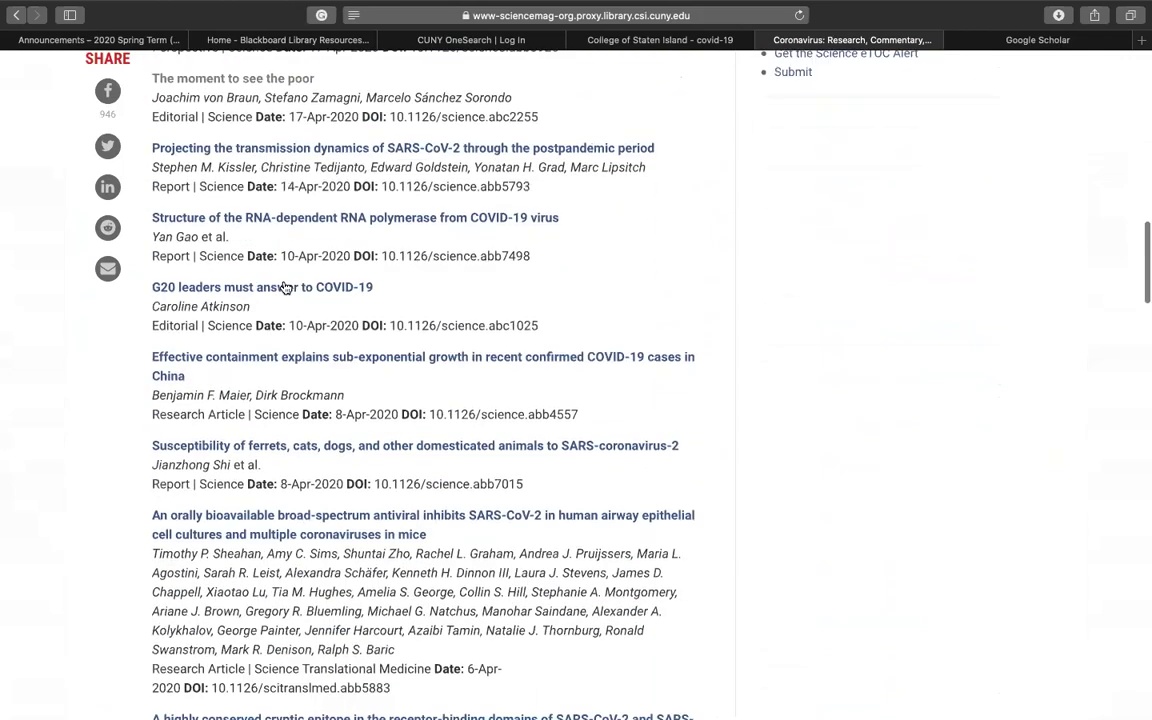
scroll(285, 288, down, 4)
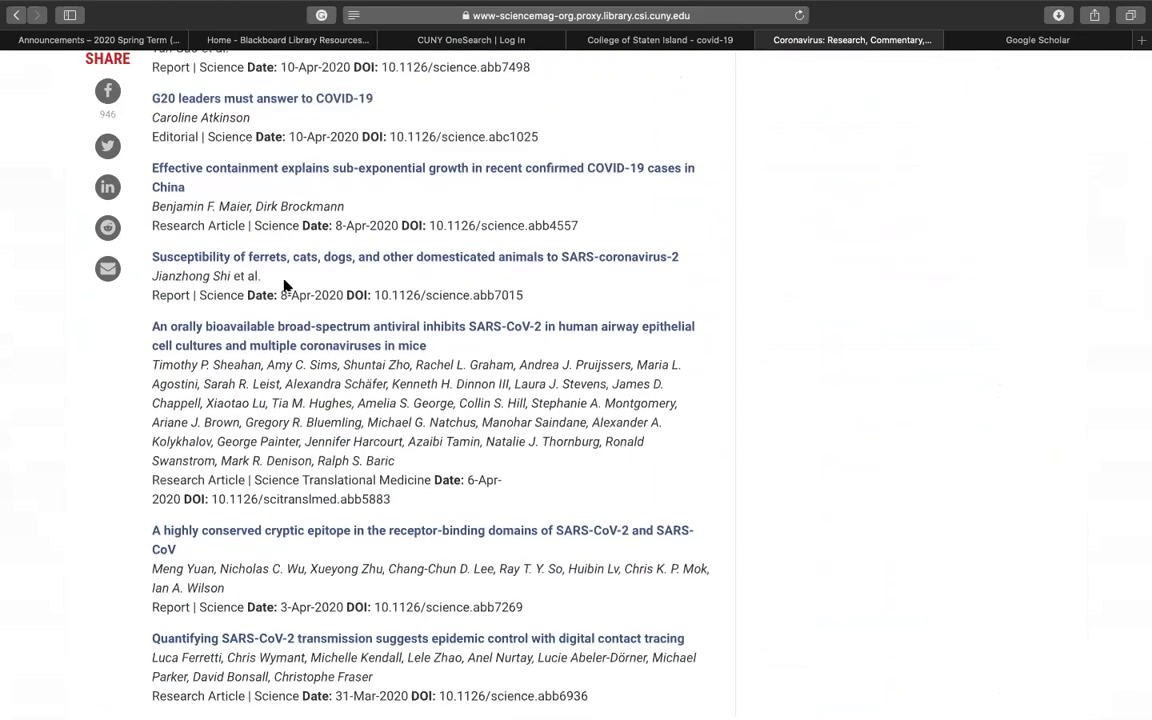
scroll(284, 287, down, 3)
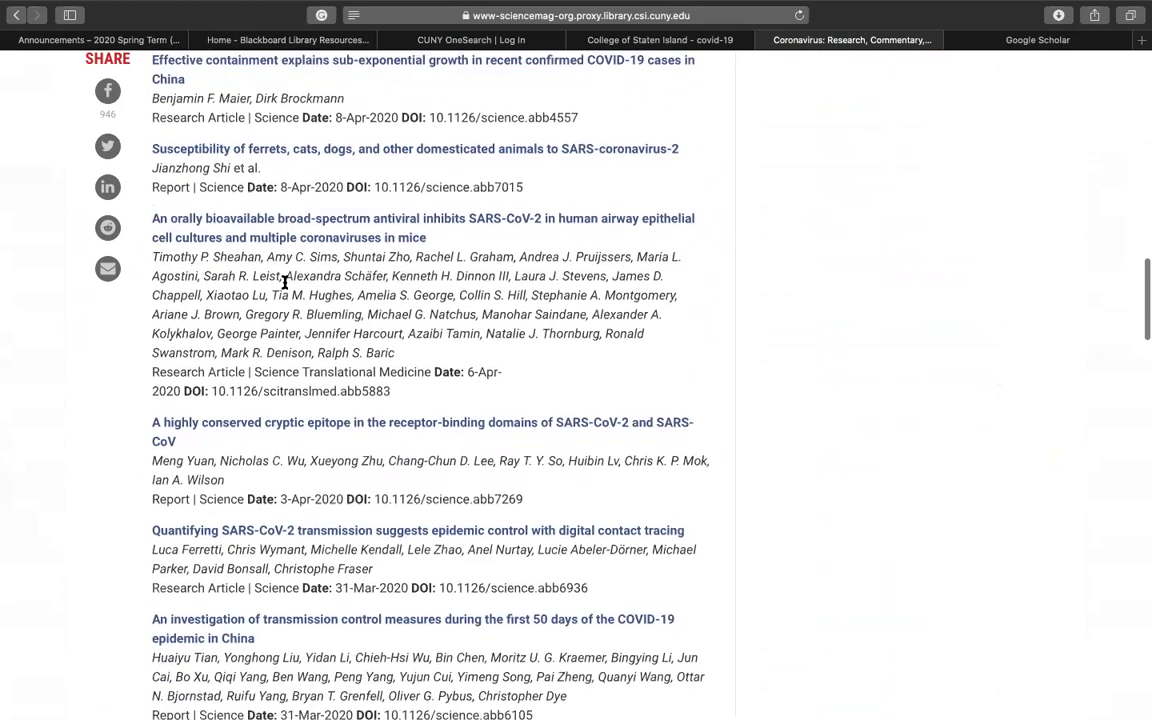
scroll(285, 283, down, 5)
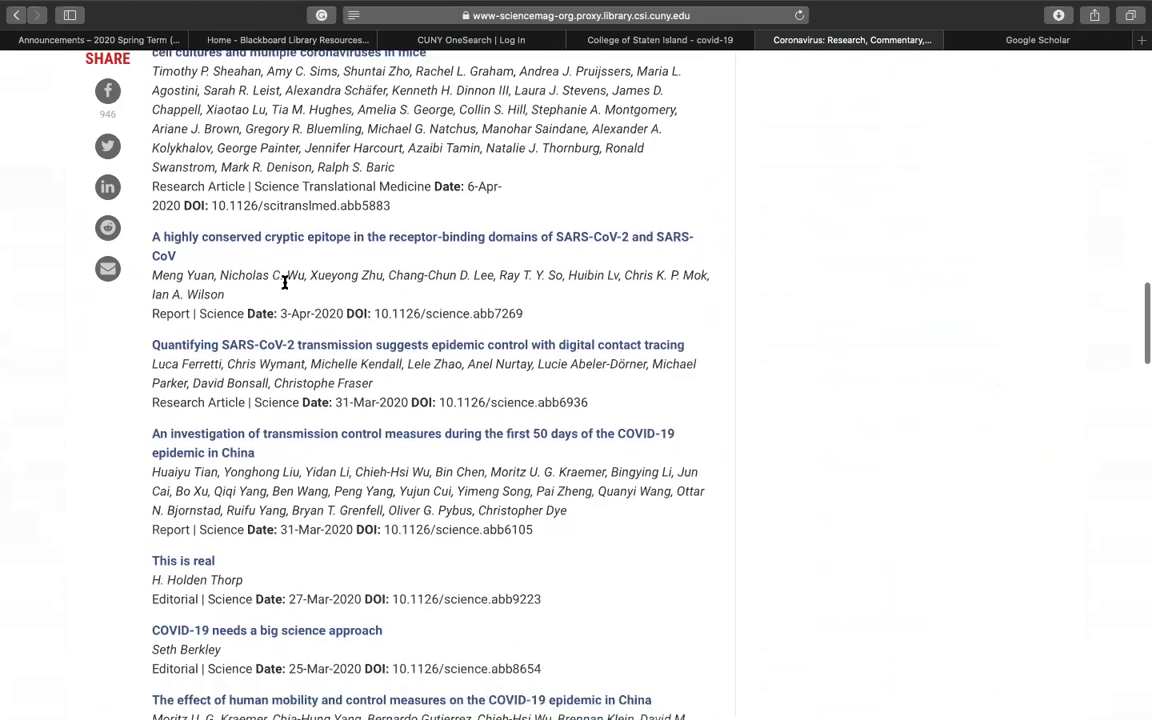
scroll(285, 283, down, 8)
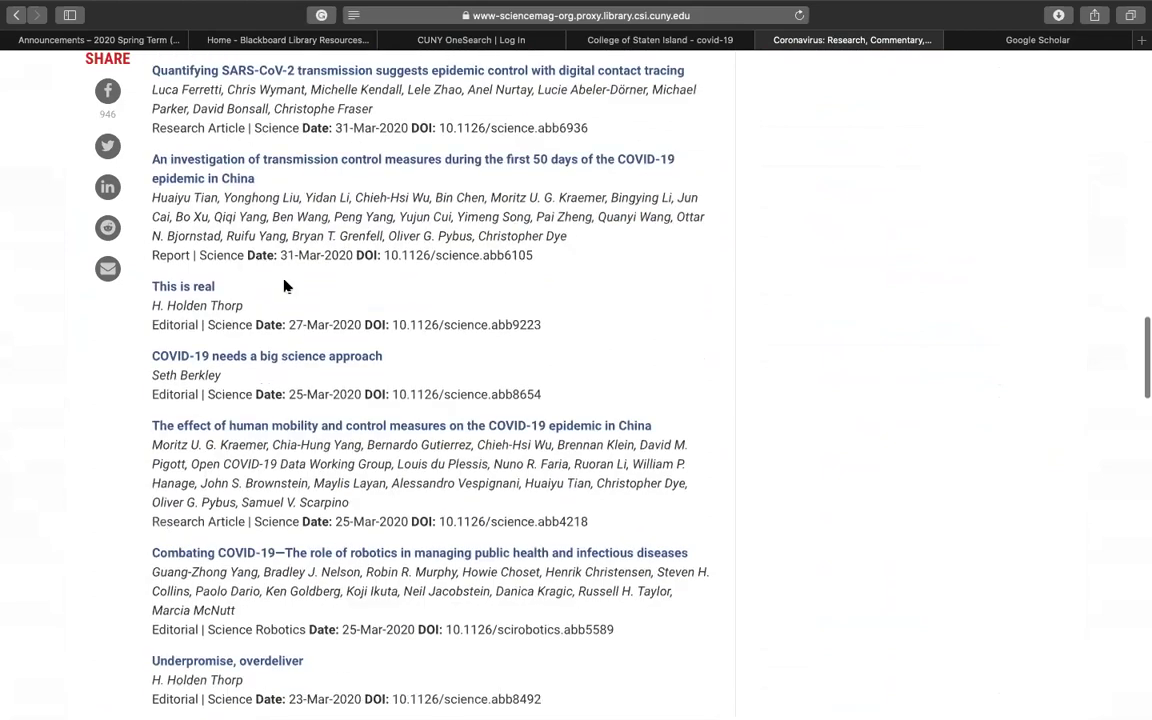
scroll(285, 287, down, 3)
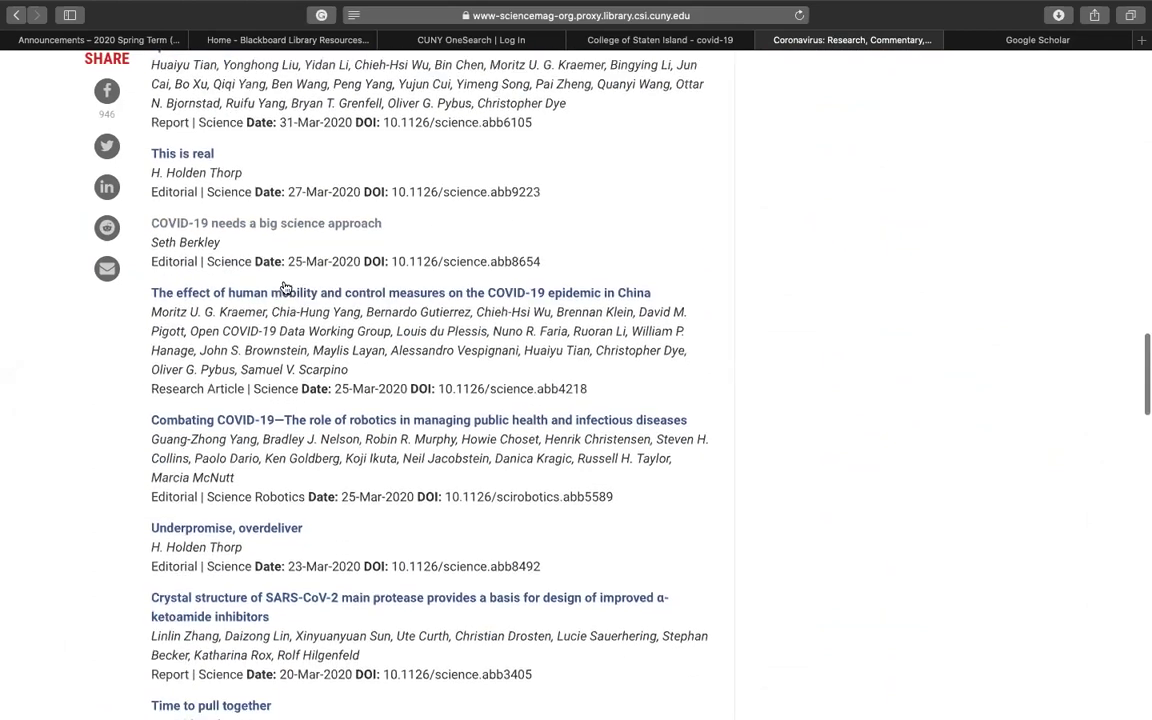
scroll(285, 287, down, 5)
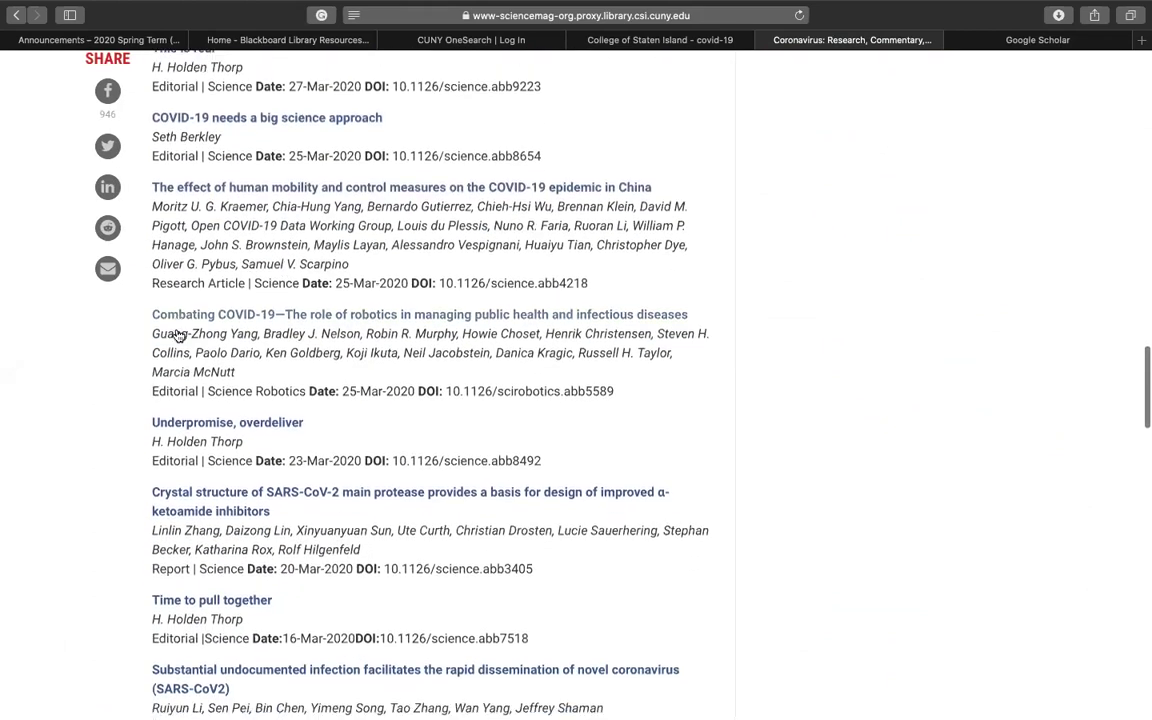
scroll(176, 336, down, 9)
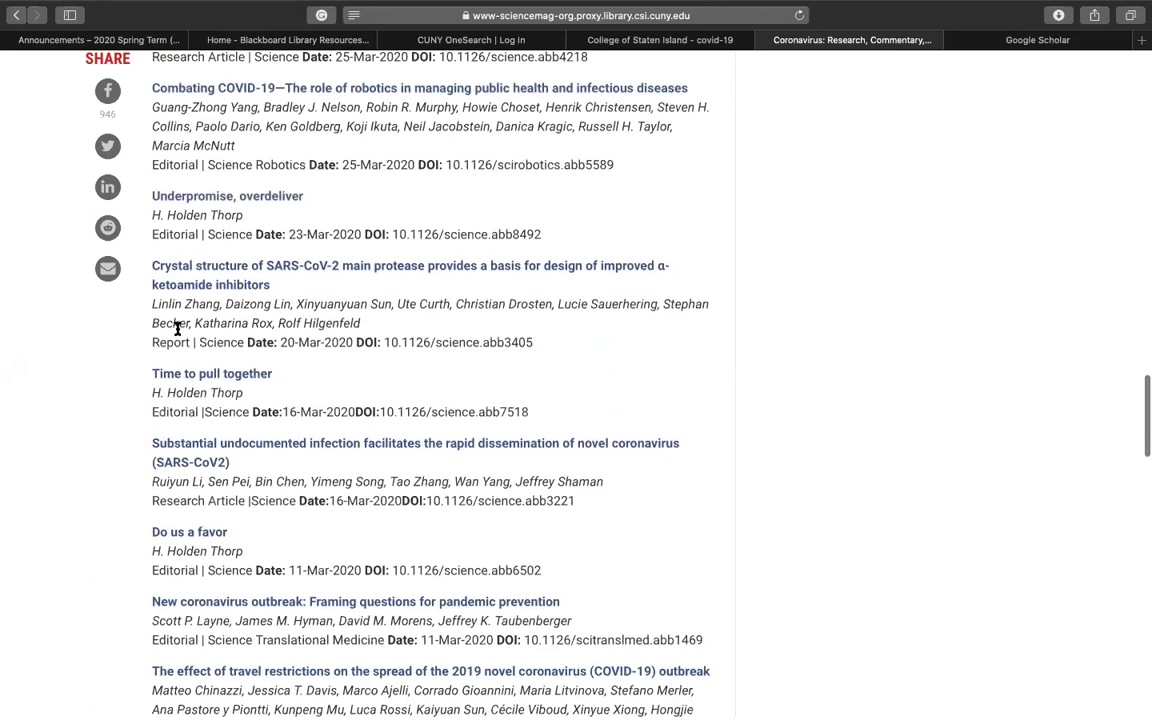
scroll(177, 328, down, 13)
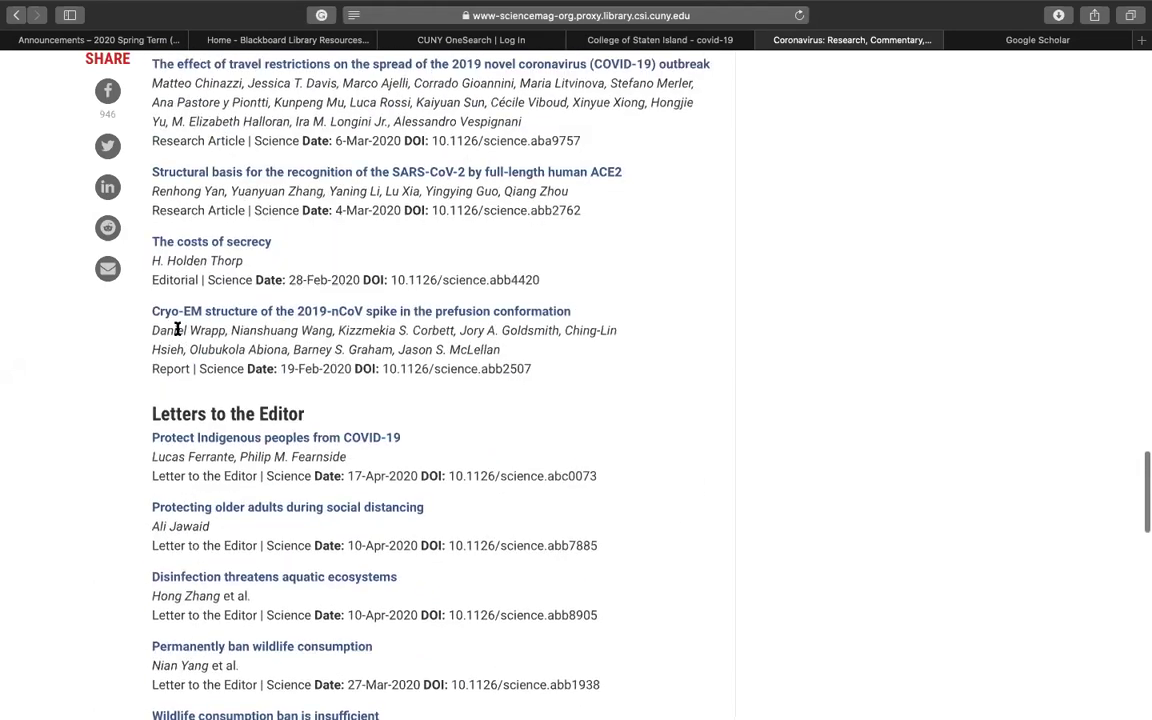
scroll(177, 328, up, 20)
scroll(185, 330, up, 15)
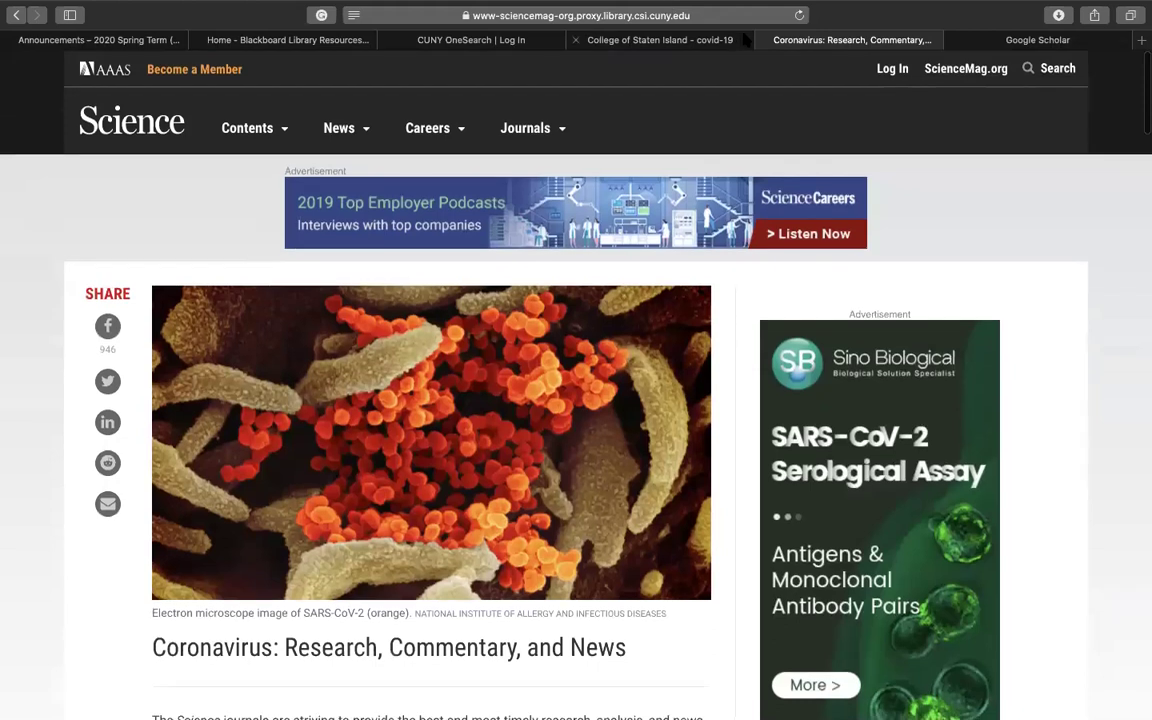
Close the Science page and run a new OneSearch query for "marriage america" in place of covid-19
click(759, 40)
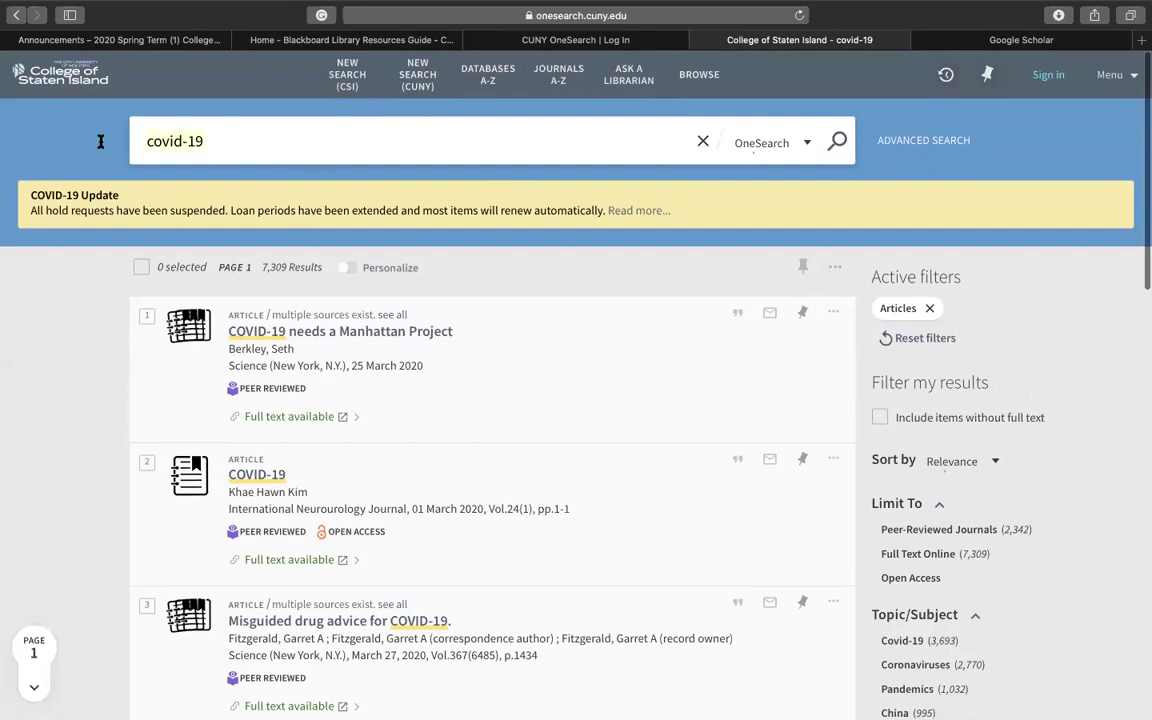
key(super+a)
key(BackSpace)
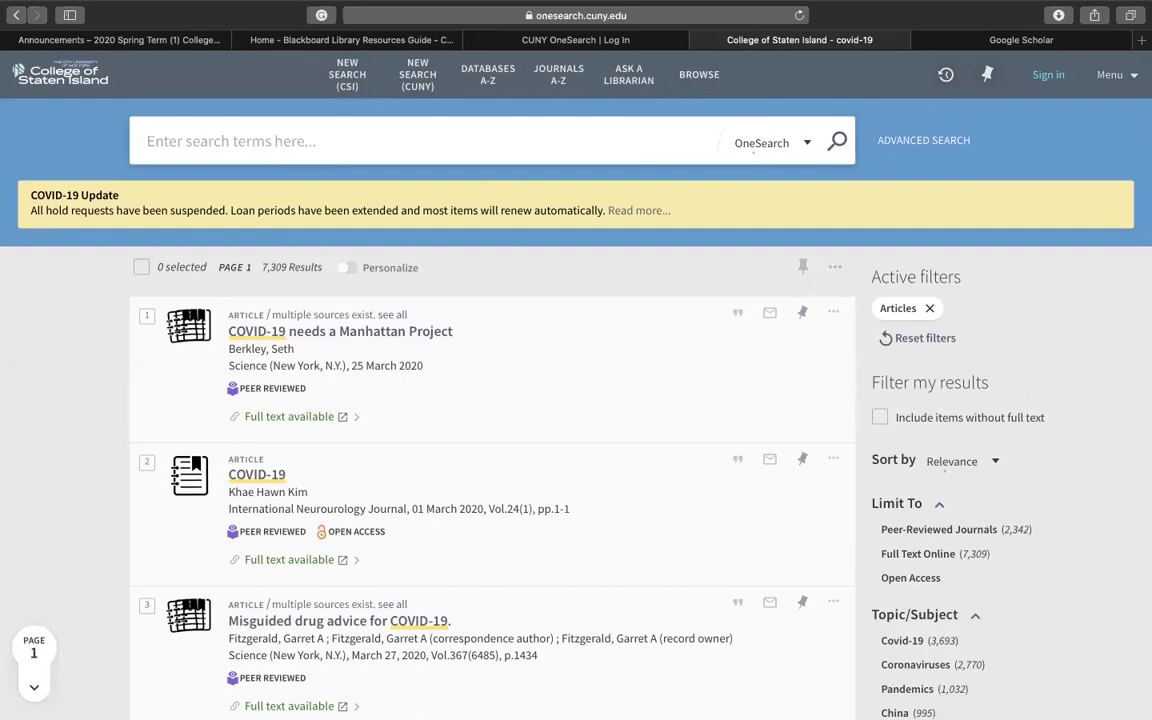
text(marriage america)
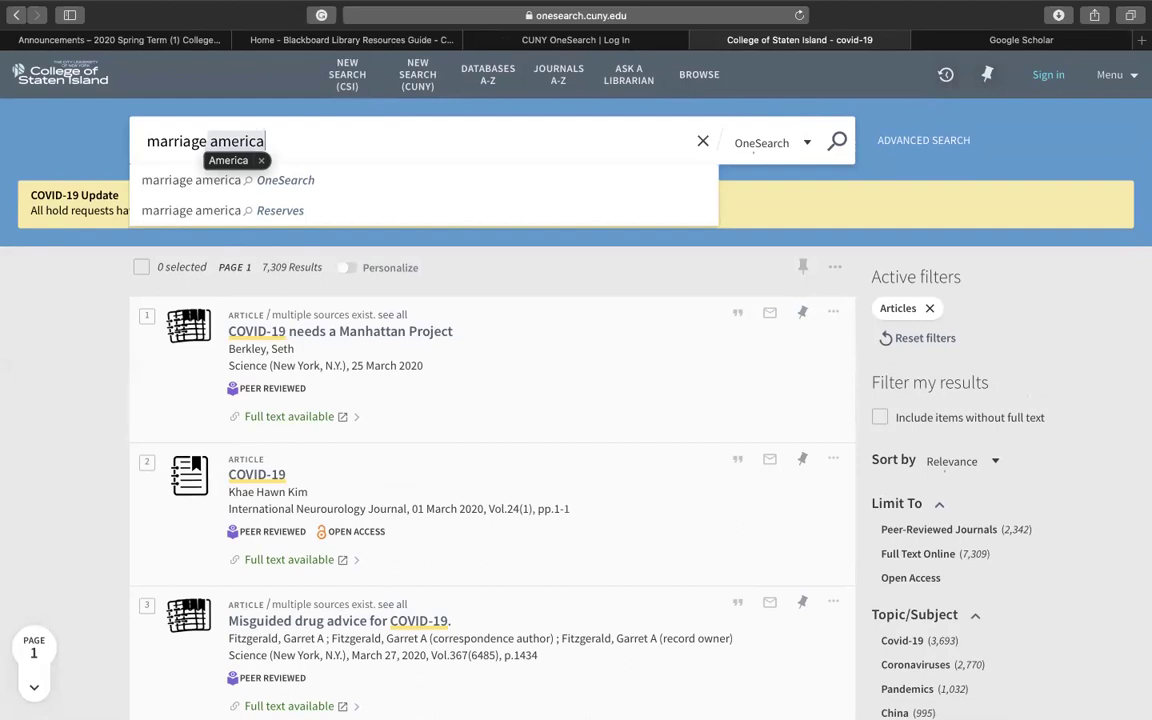
key(Return)
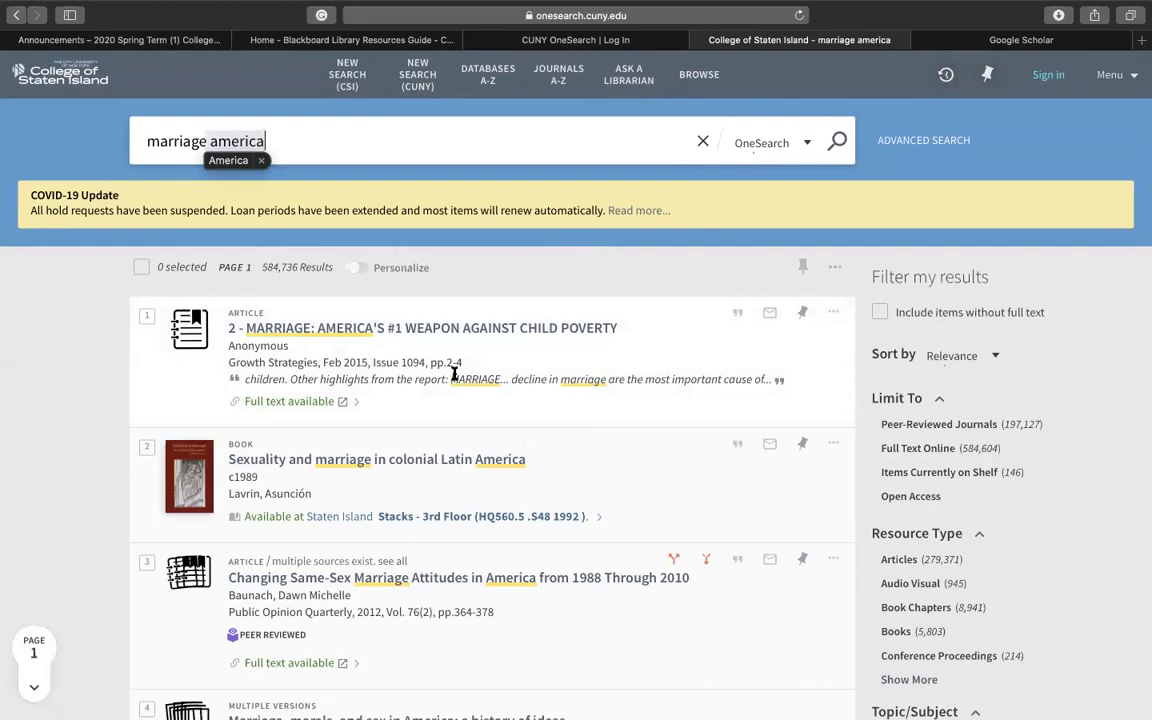
click(441, 296)
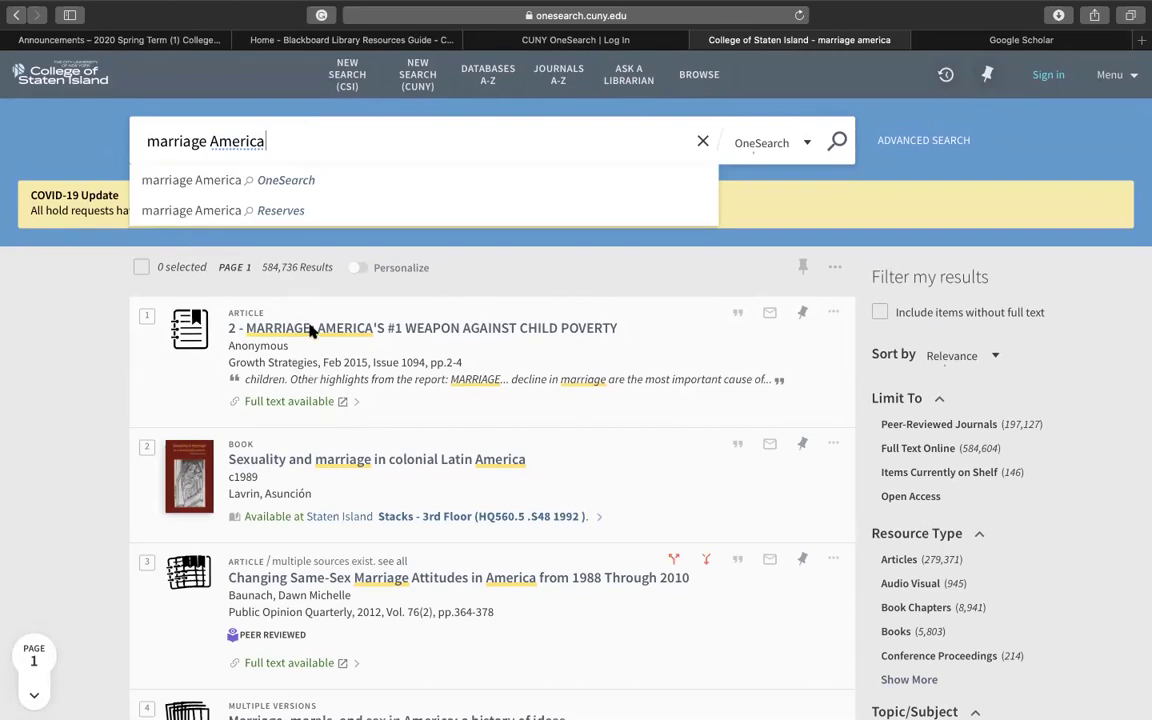
click(664, 352)
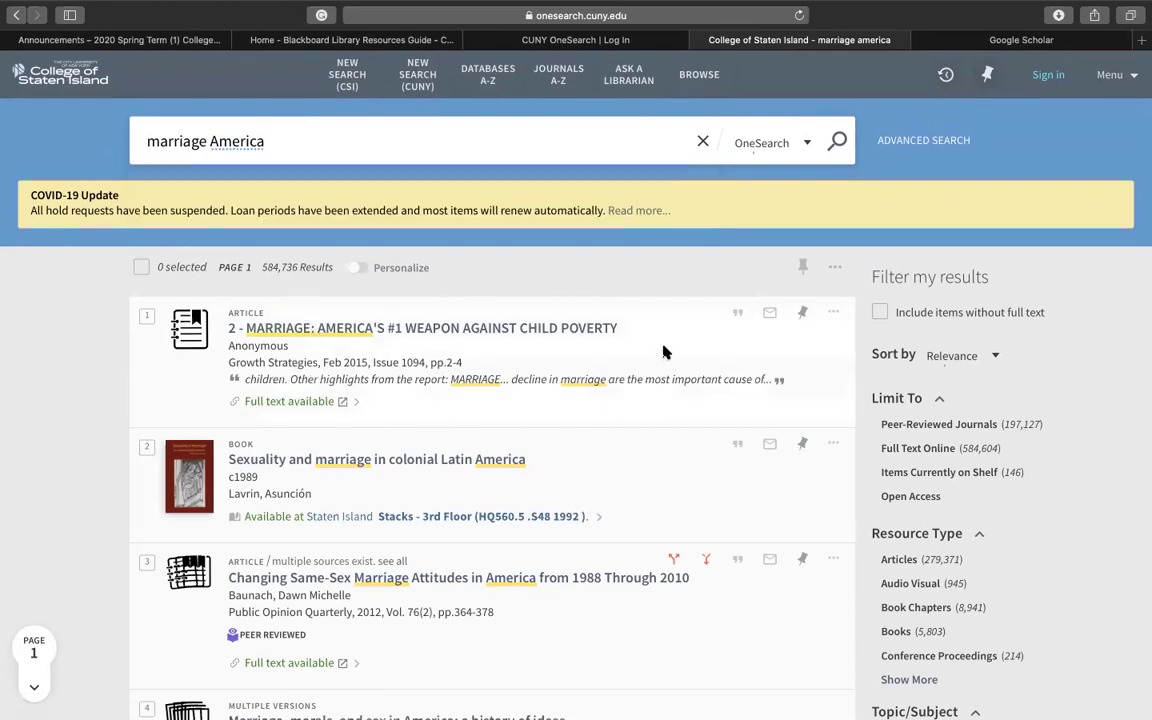
Try the full text from the record of "2 - MARRIAGE: AMERICA'S #1 WEAPON AGAINST CHILD POVERTY", and return to the search results
click(553, 330)
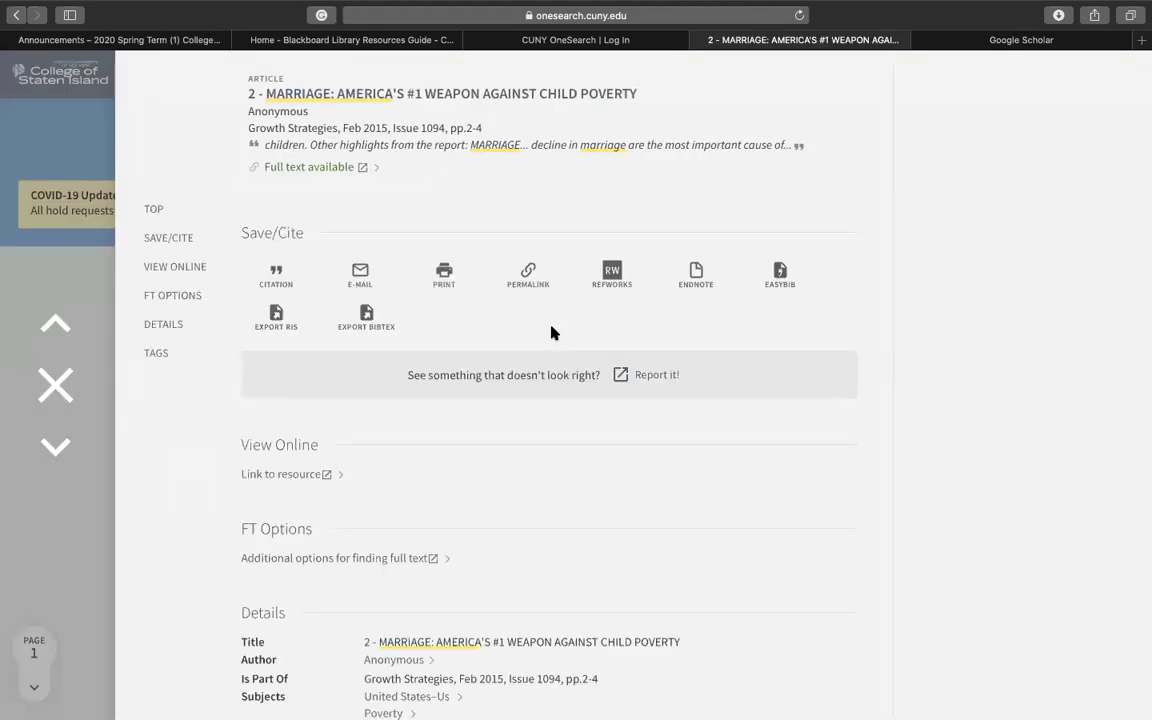
click(343, 171)
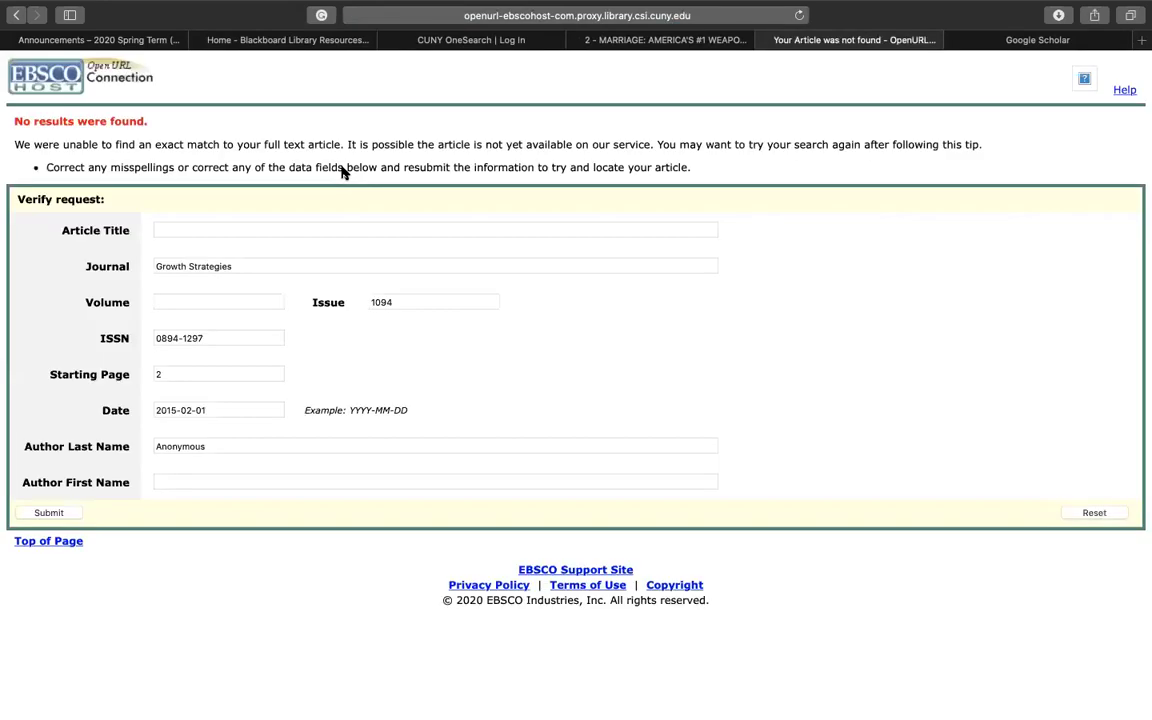
click(765, 41)
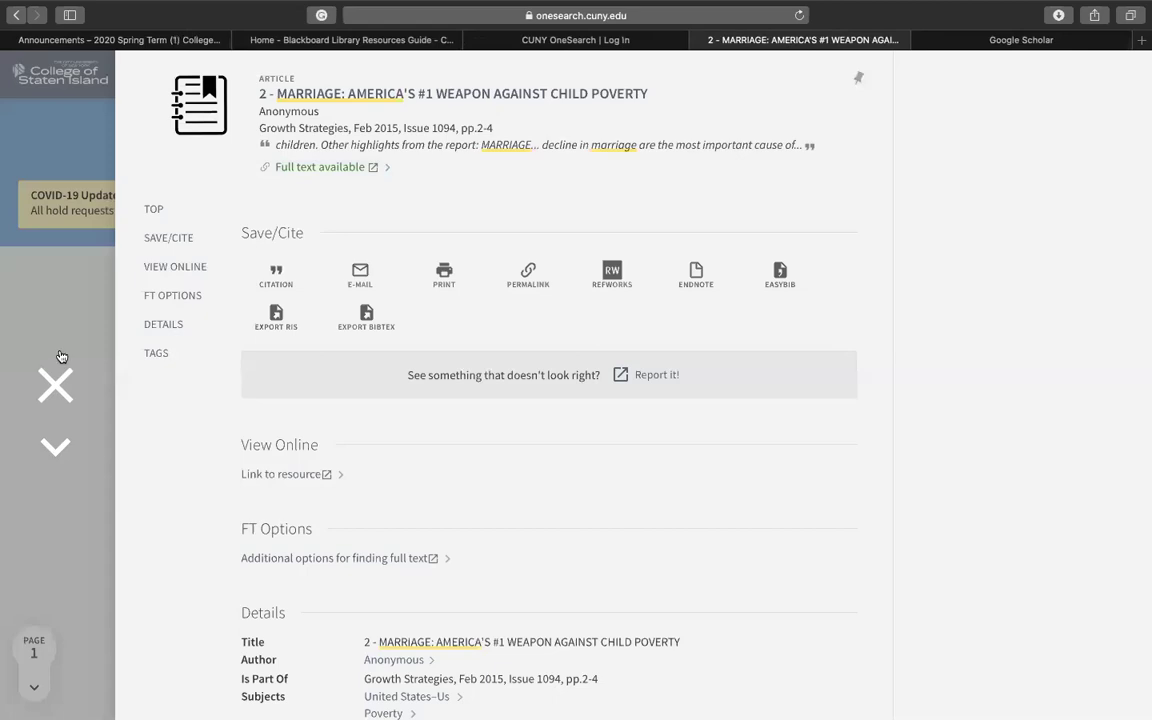
click(57, 386)
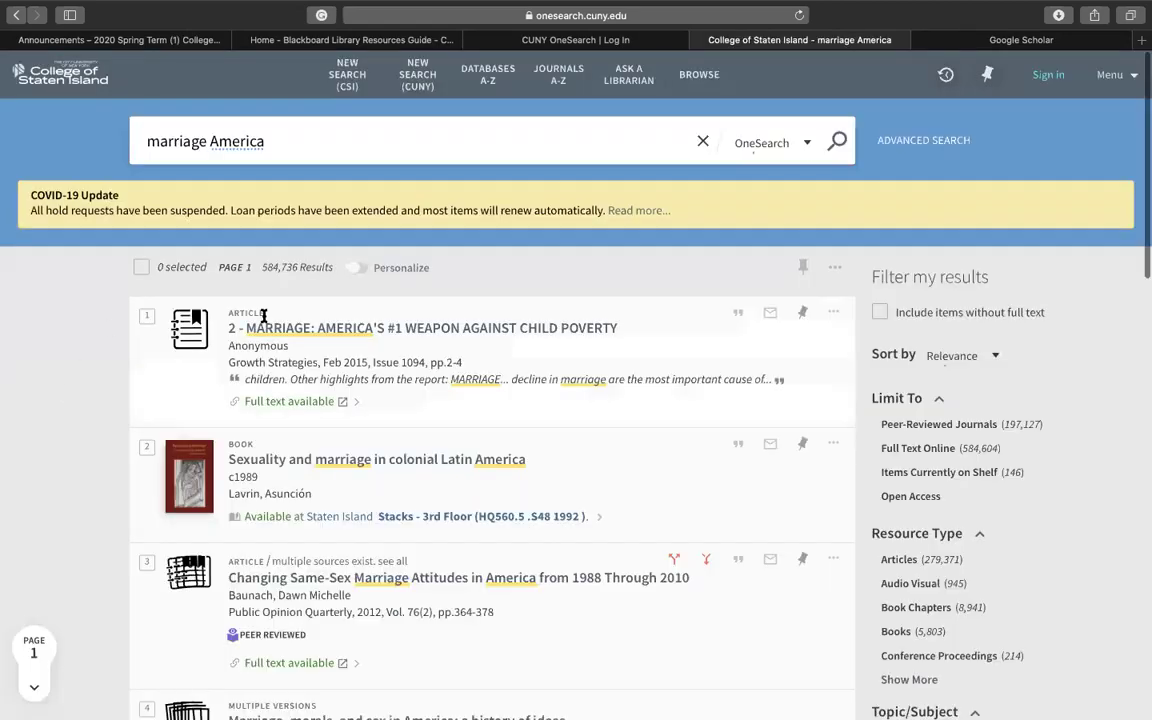
Limit the marriage america results to the Articles resource type and to Peer-Reviewed Journals
scroll(910, 450, down, 1)
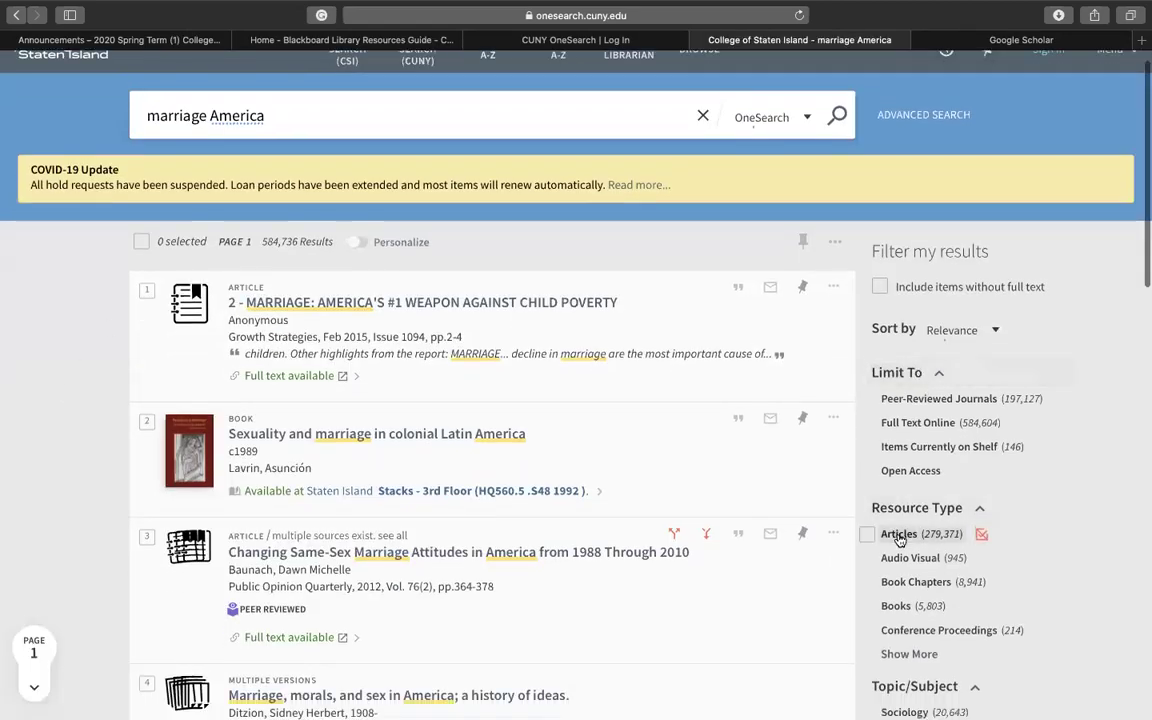
click(897, 535)
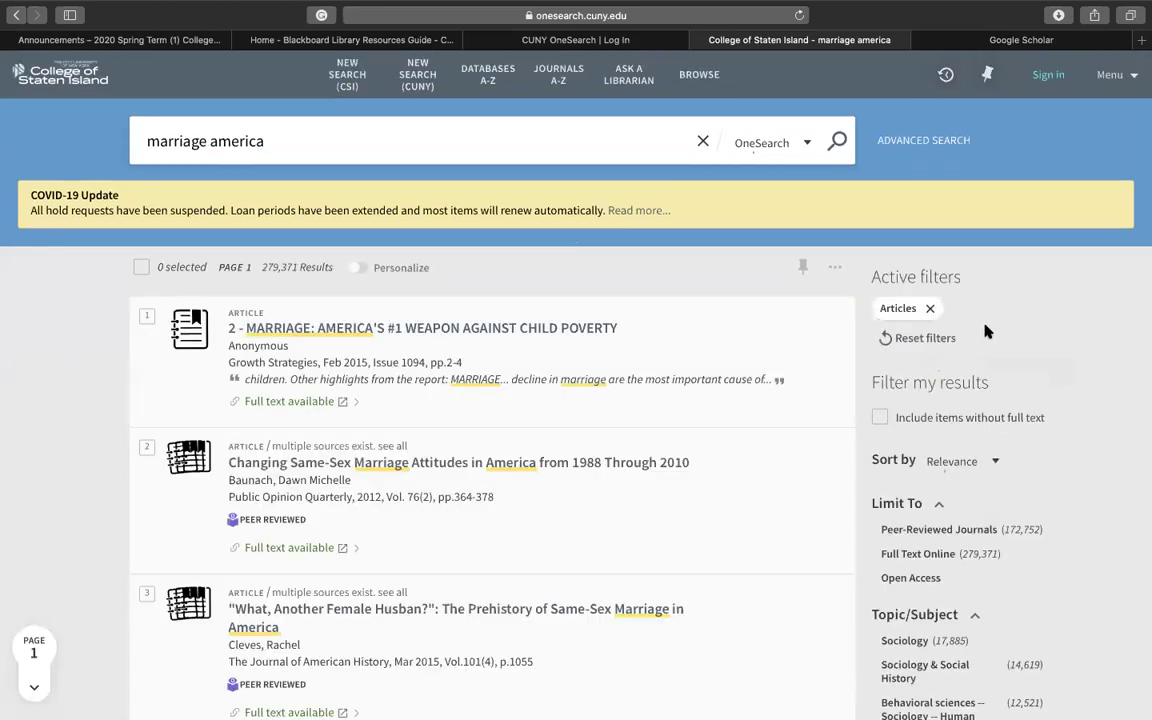
scroll(984, 330, down, 2)
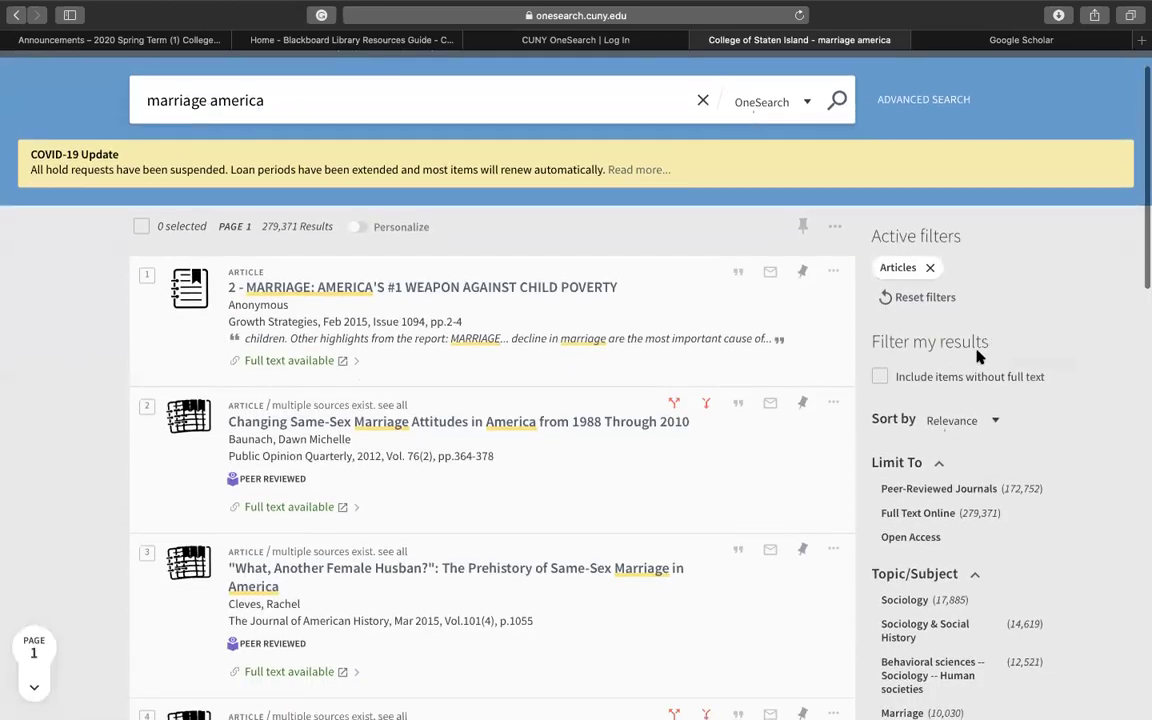
click(954, 490)
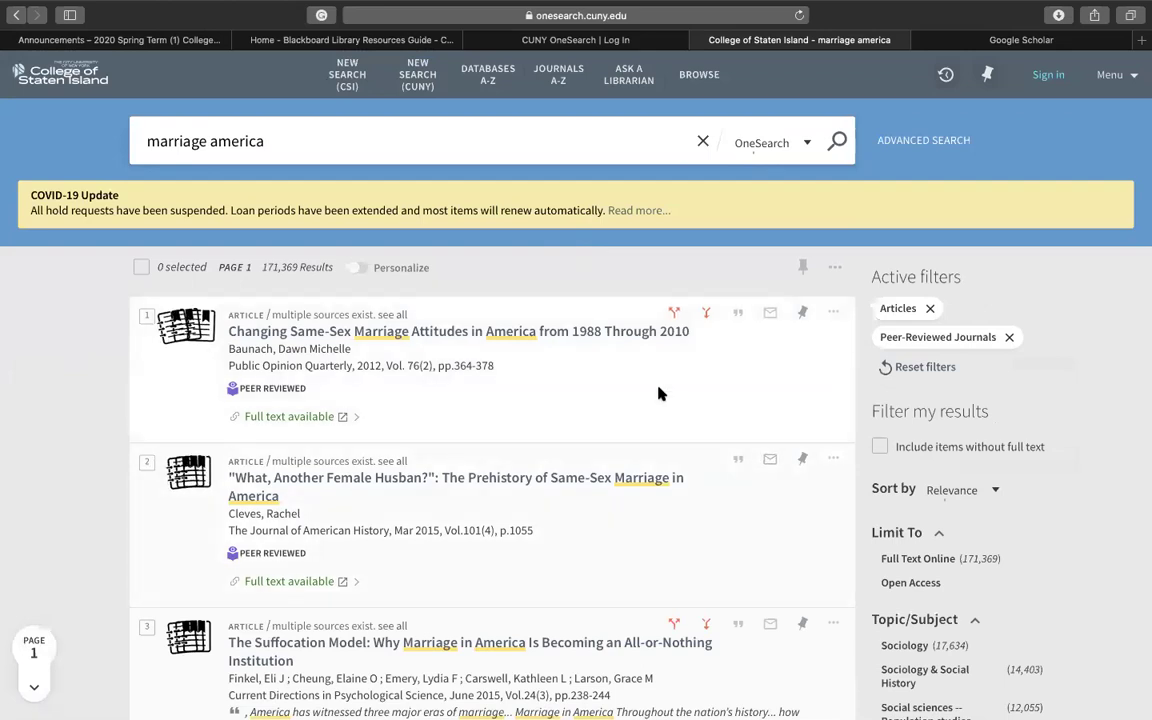
Look through the peer-reviewed marriage america articles, checking their titles, journals and peer-review labels
scroll(577, 367, down, 1)
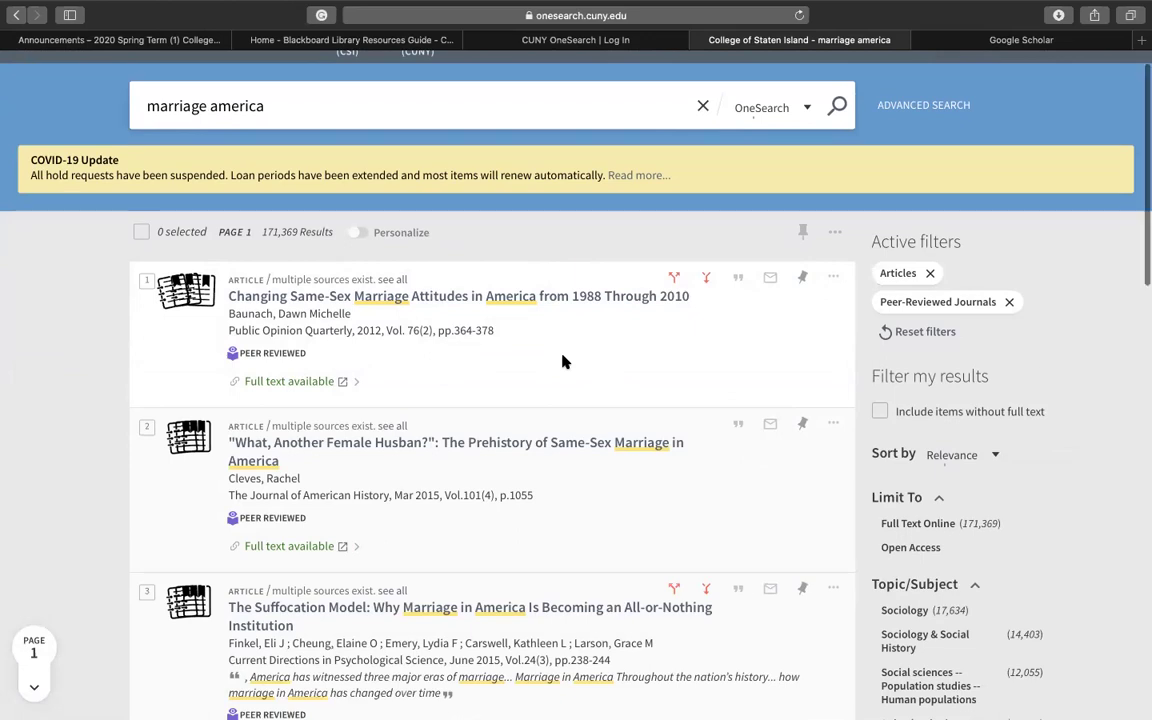
scroll(563, 362, down, 2)
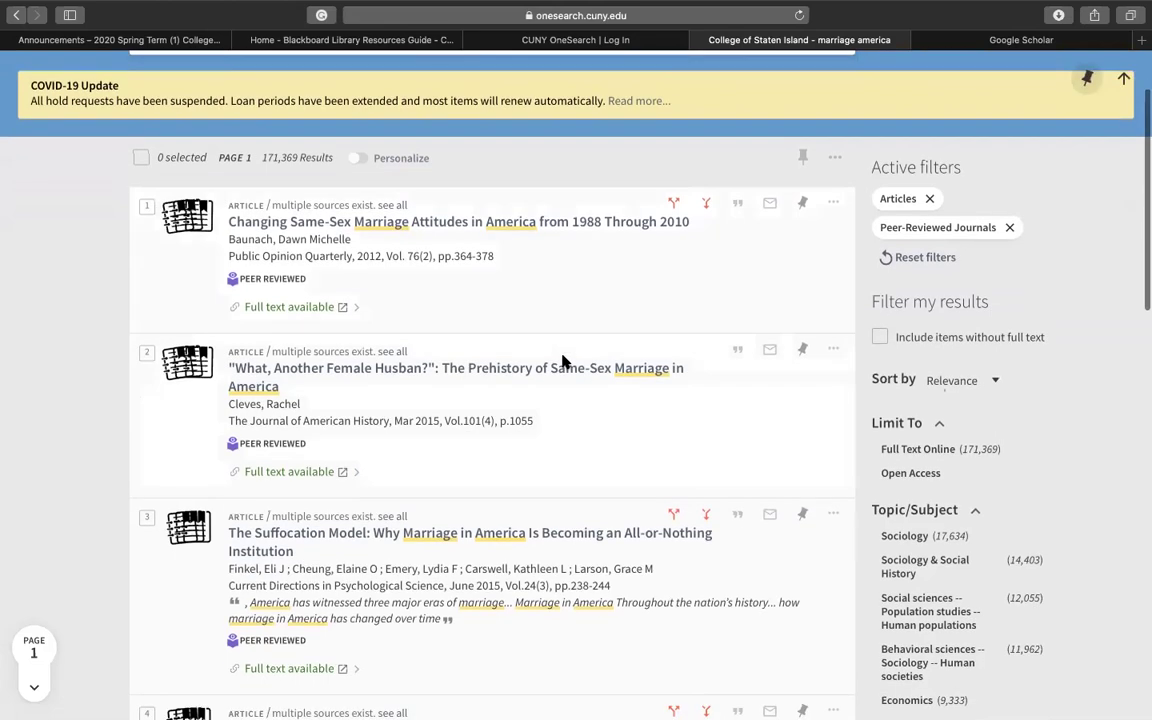
scroll(563, 362, down, 2)
scroll(563, 362, down, 1)
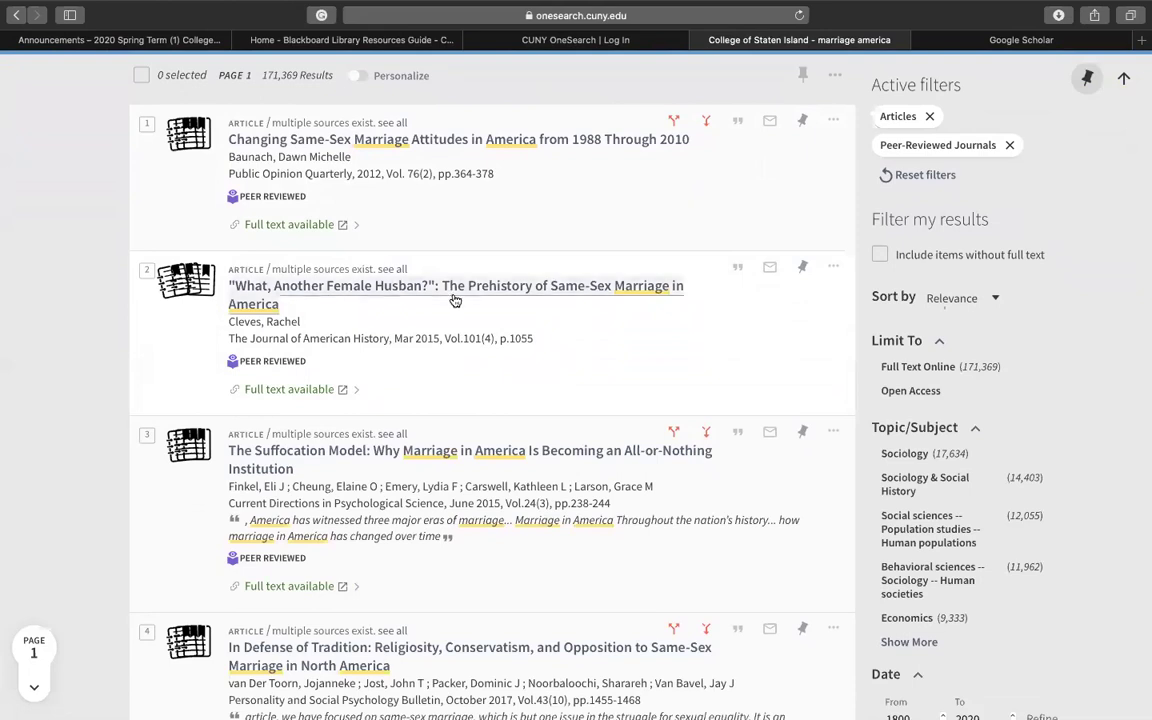
scroll(455, 300, down, 4)
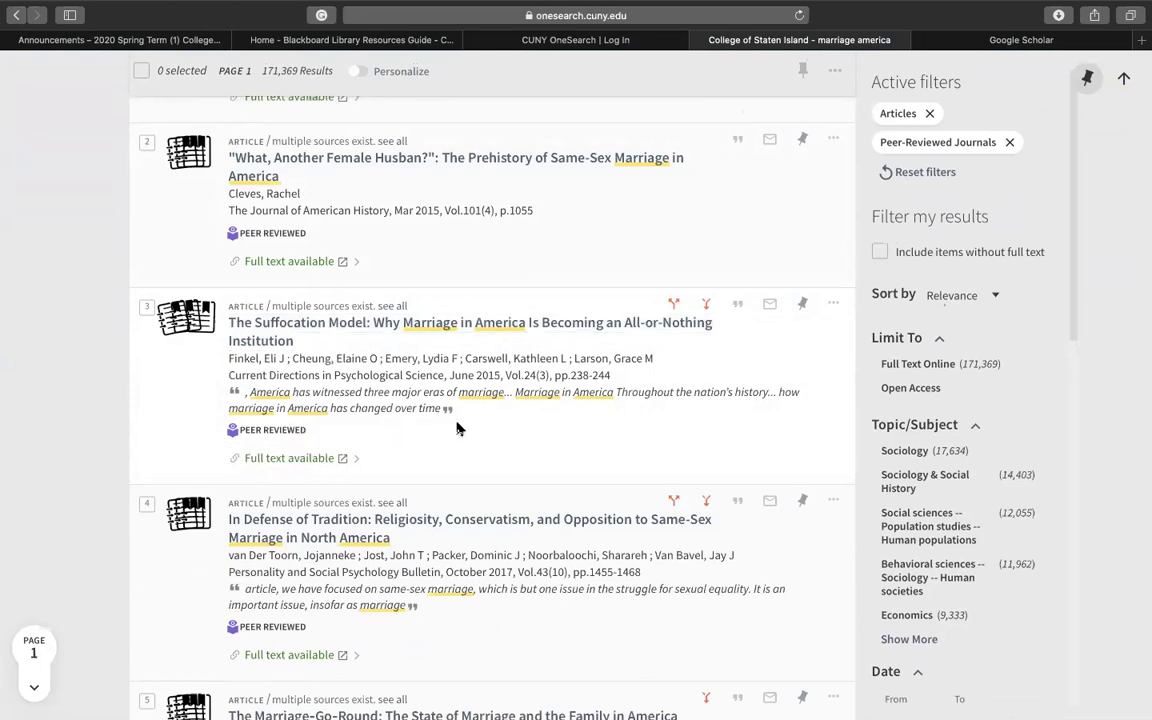
scroll(457, 428, down, 1)
scroll(533, 412, down, 1)
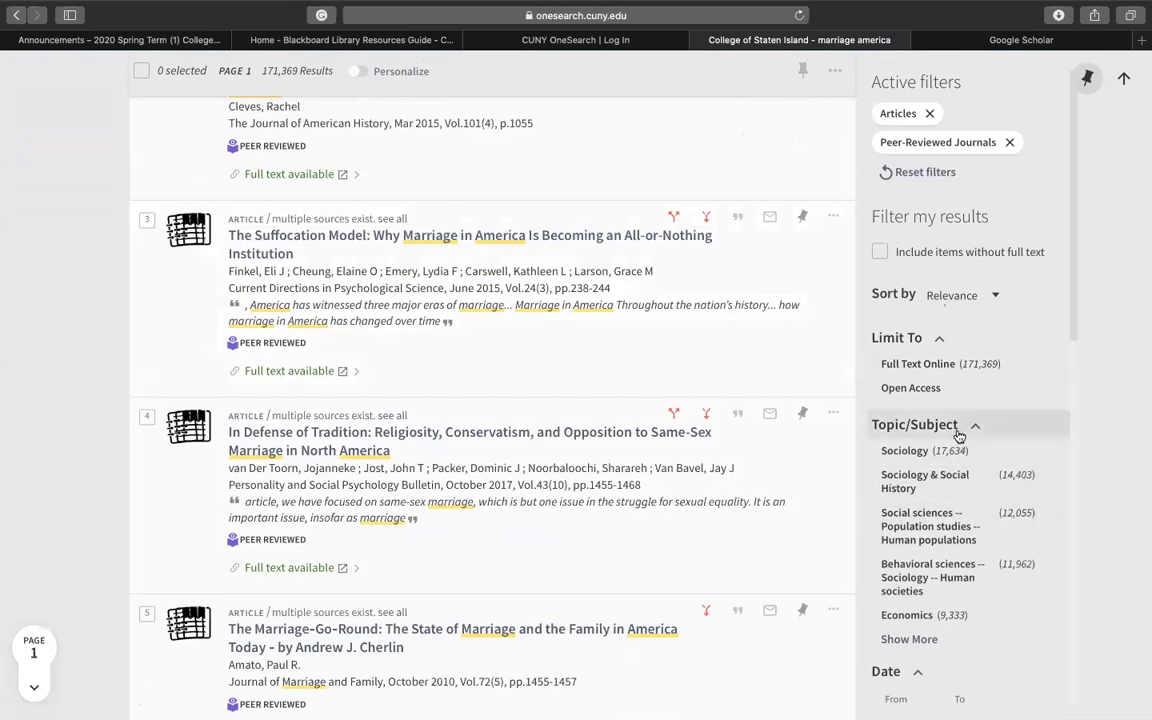
Narrow the marriage america articles to the Economics topic
scroll(958, 430, down, 2)
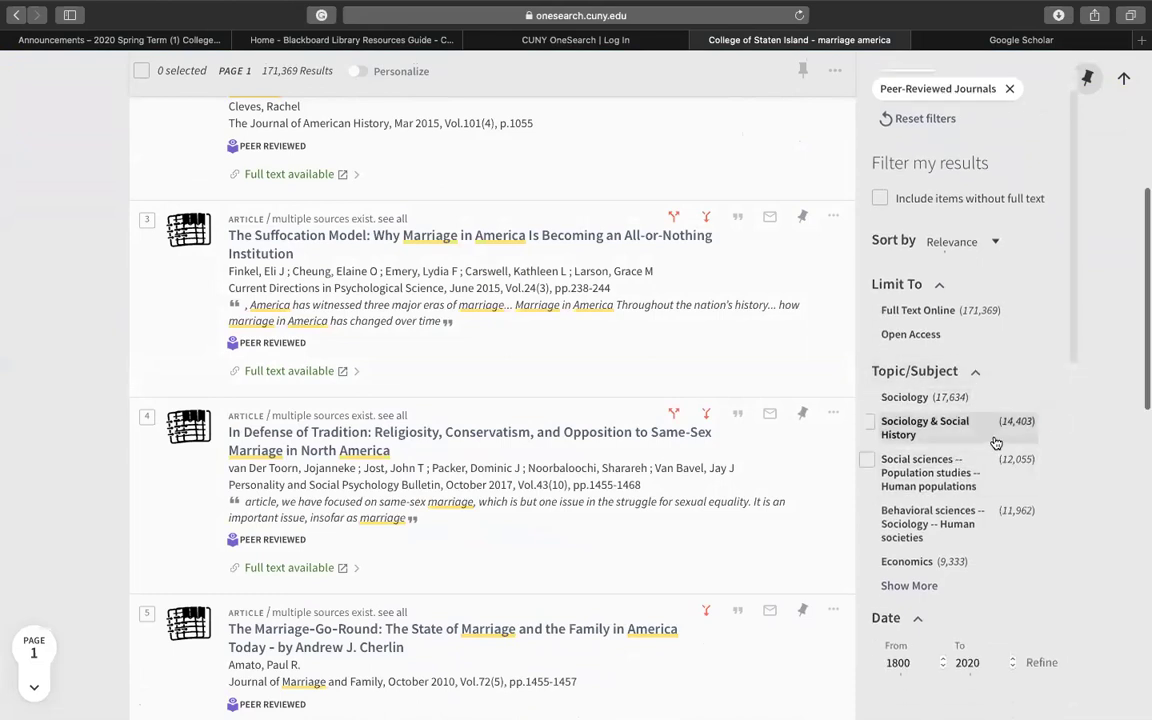
scroll(996, 443, down, 3)
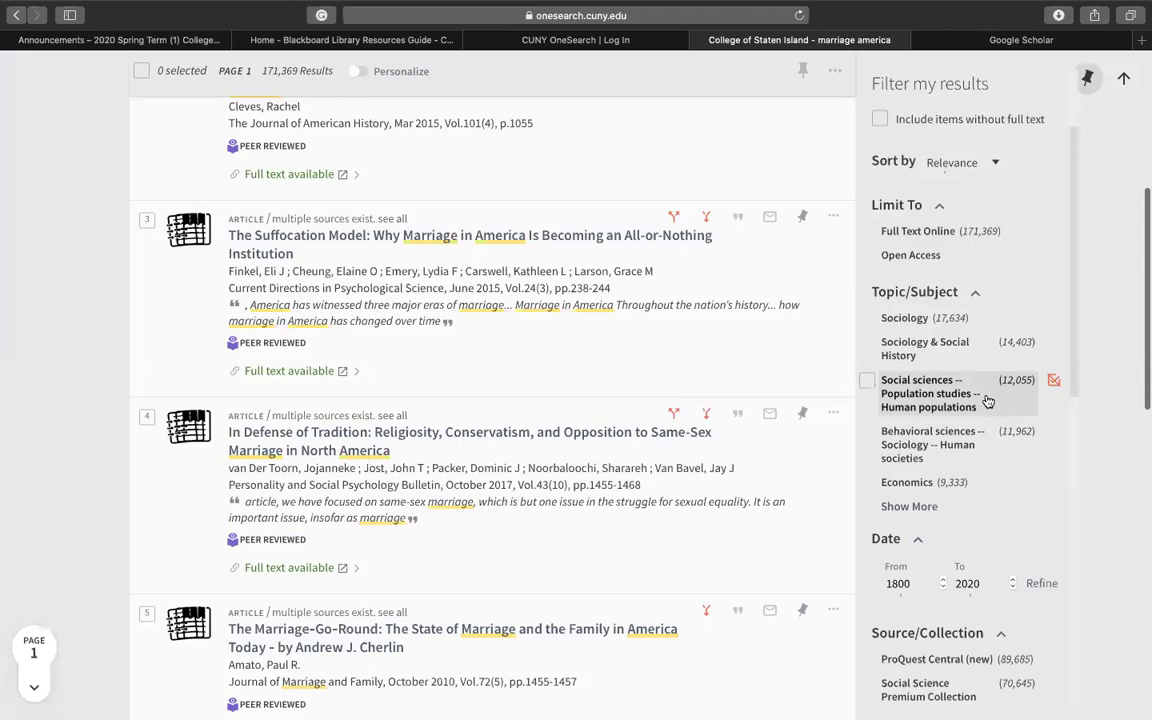
click(905, 484)
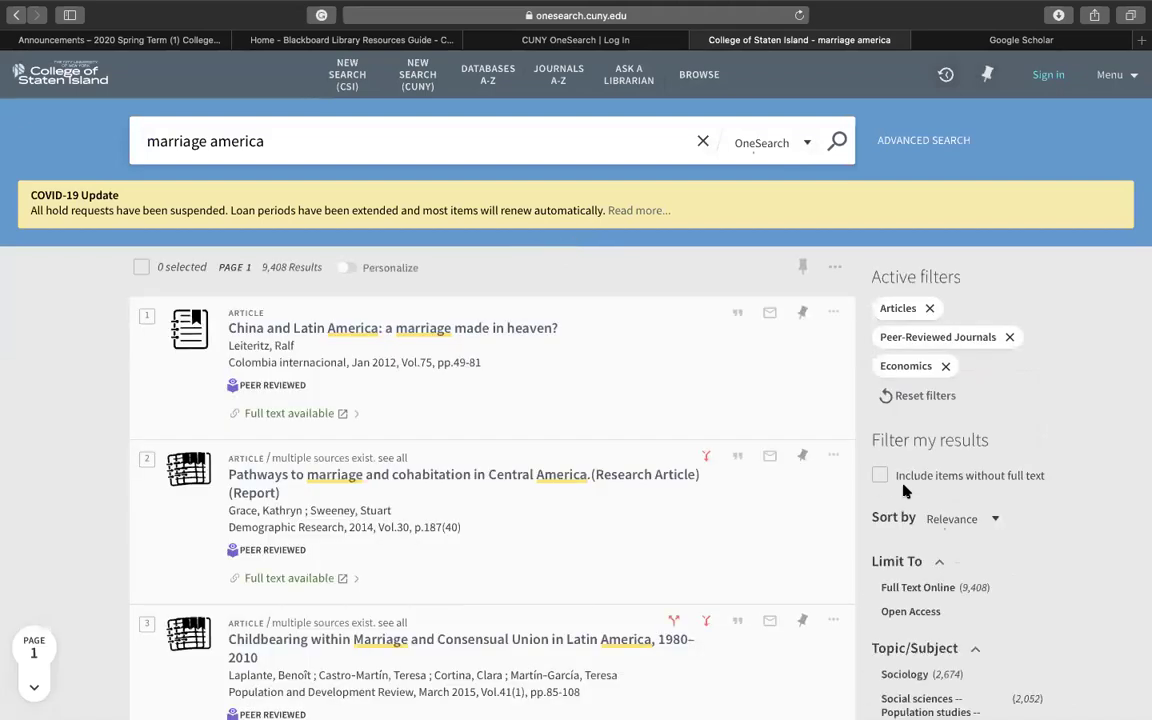
Examine the first page of Economics results, checking which article titles deal with marriage in the United States and which with Latin America
scroll(702, 349, down, 1)
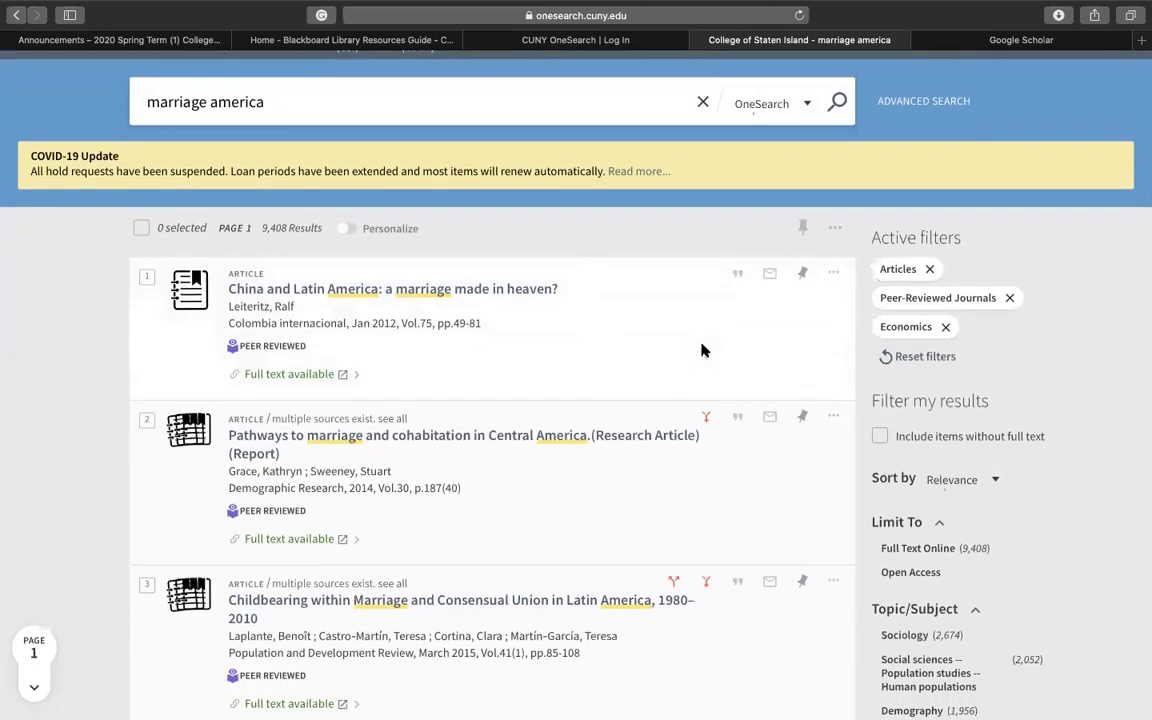
scroll(702, 349, down, 2)
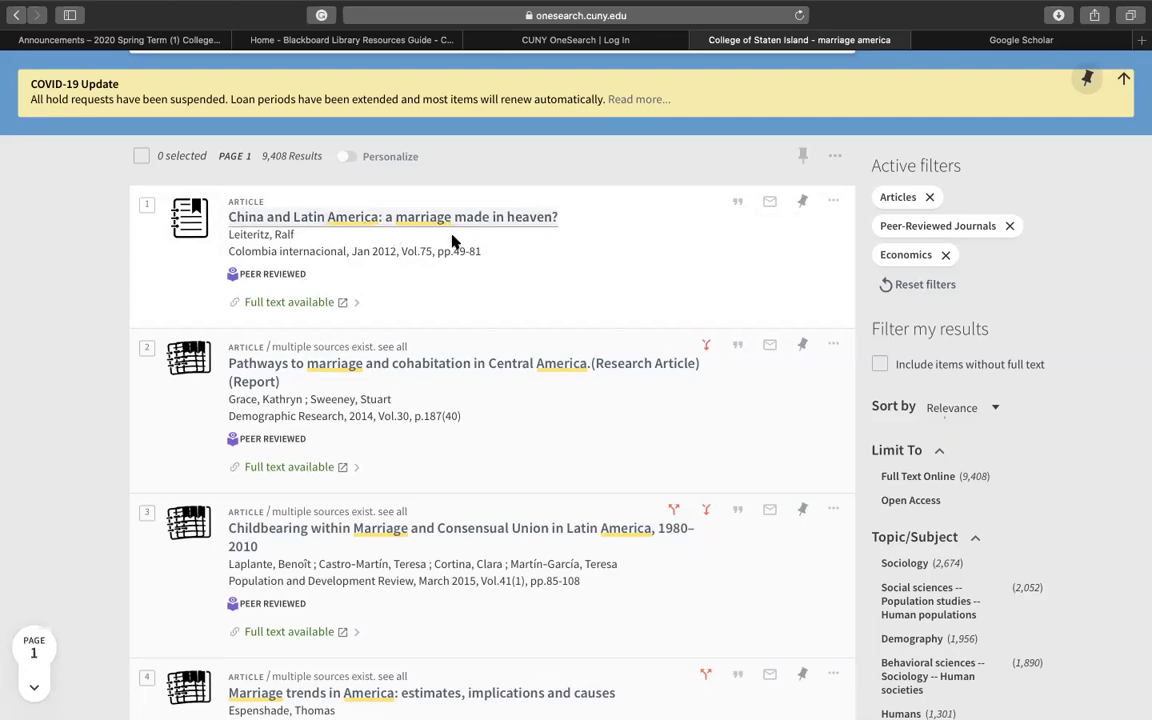
scroll(422, 243, down, 3)
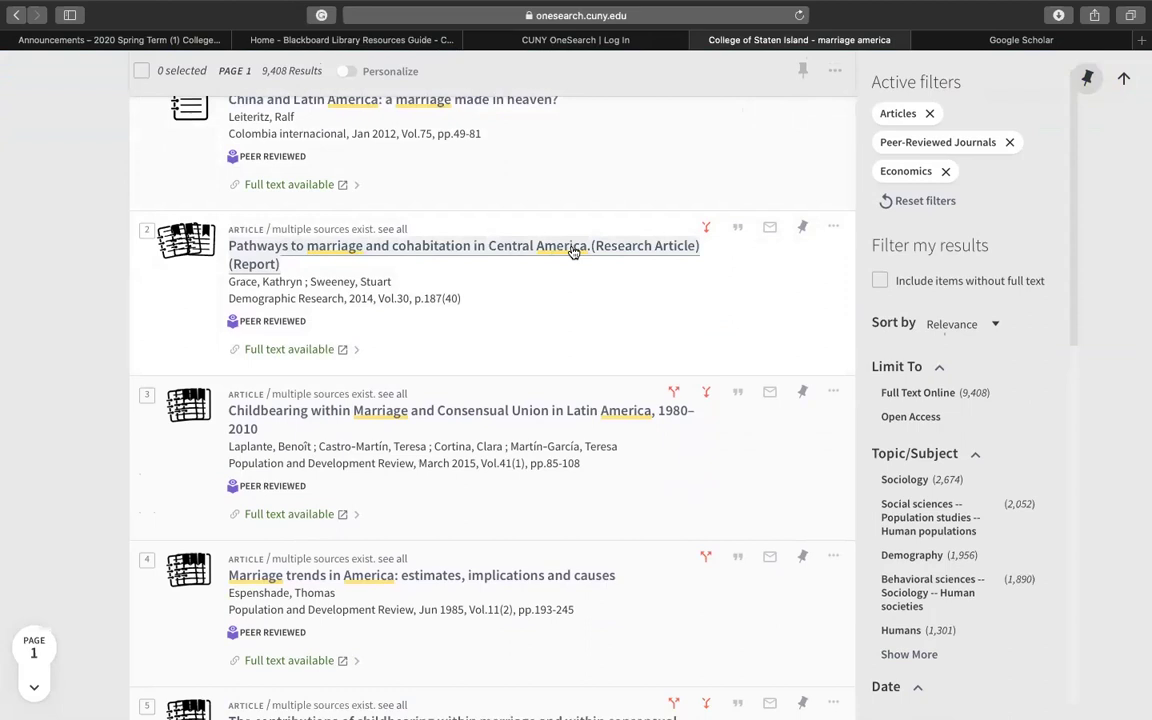
scroll(573, 252, down, 1)
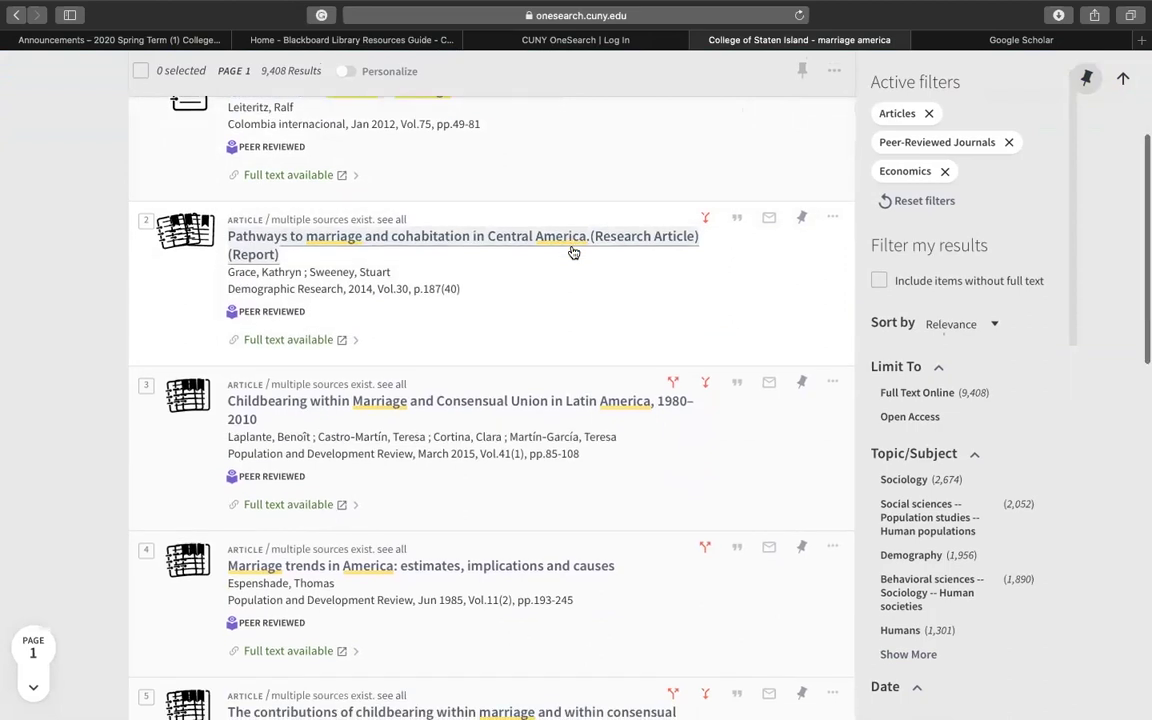
scroll(572, 252, down, 2)
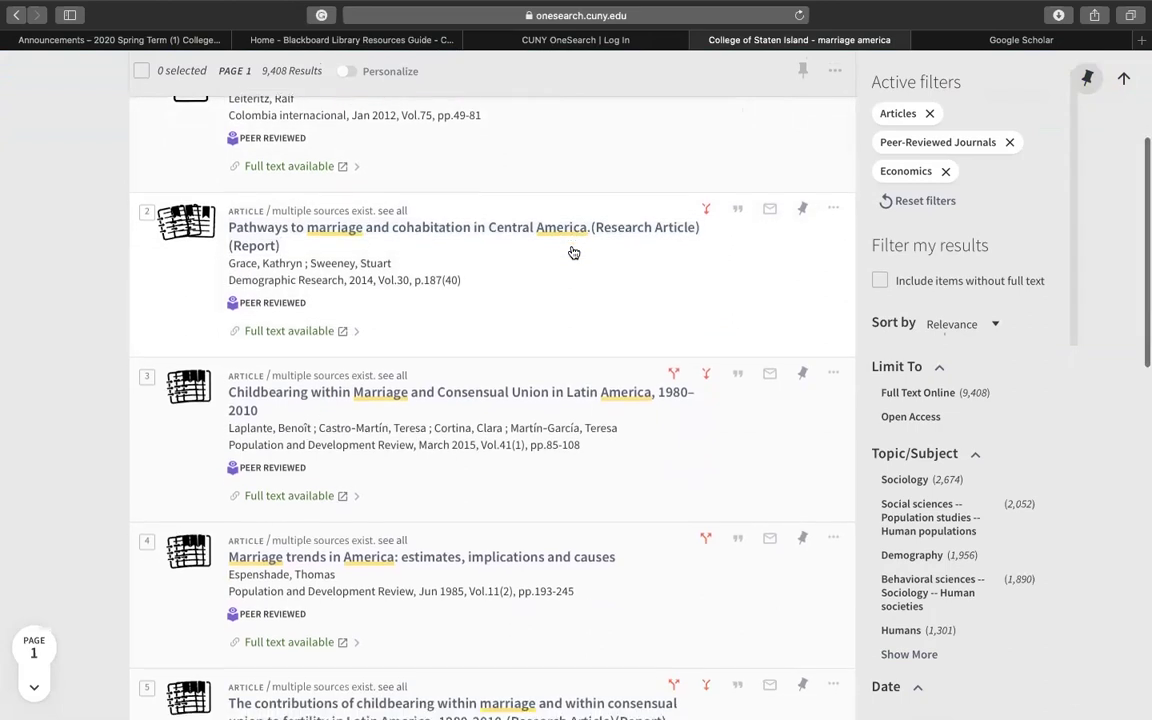
scroll(578, 270, down, 3)
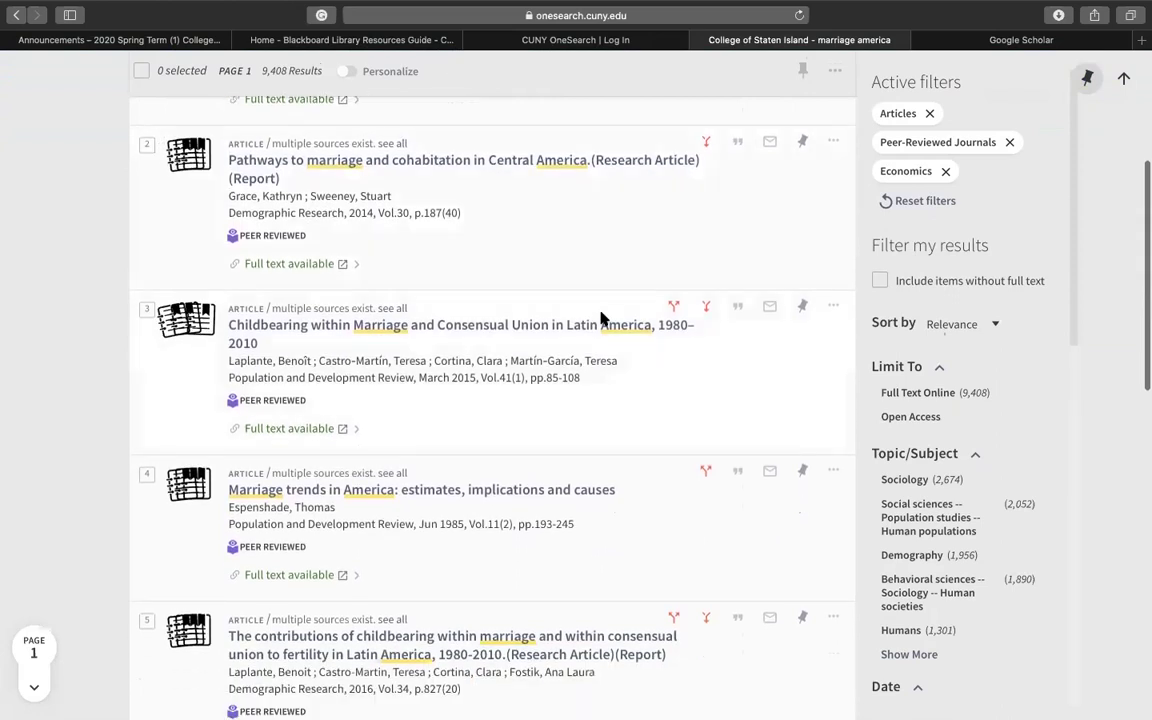
scroll(600, 320, down, 3)
scroll(600, 318, down, 3)
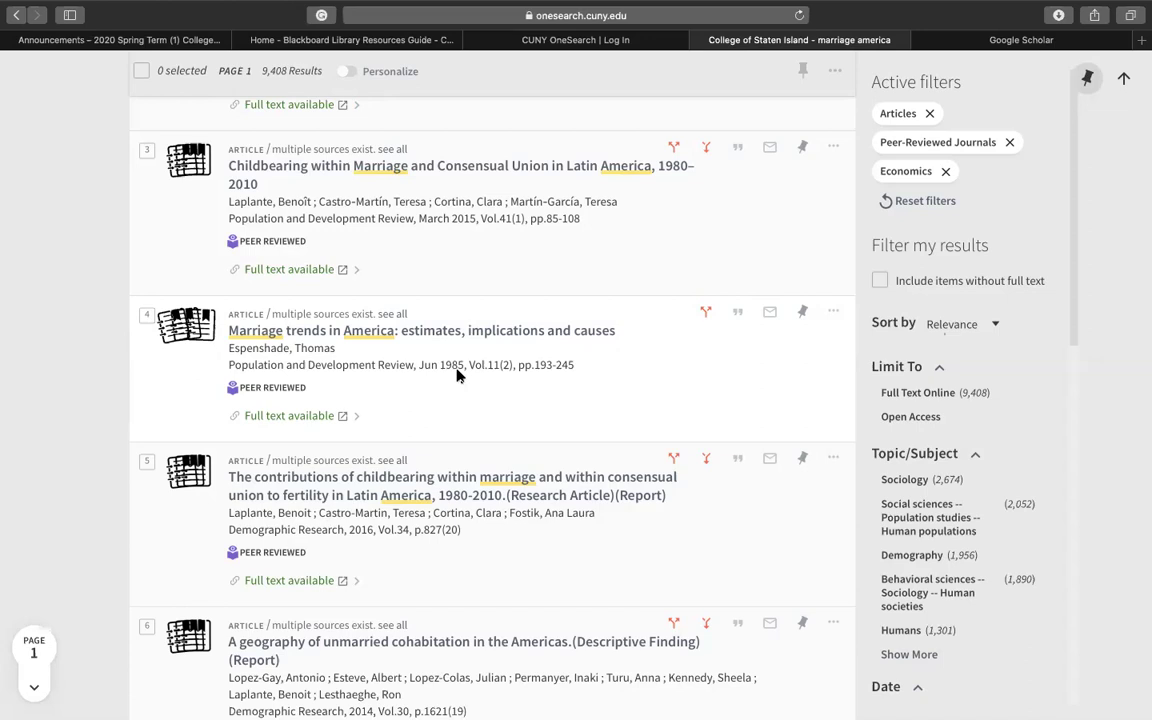
scroll(457, 374, down, 2)
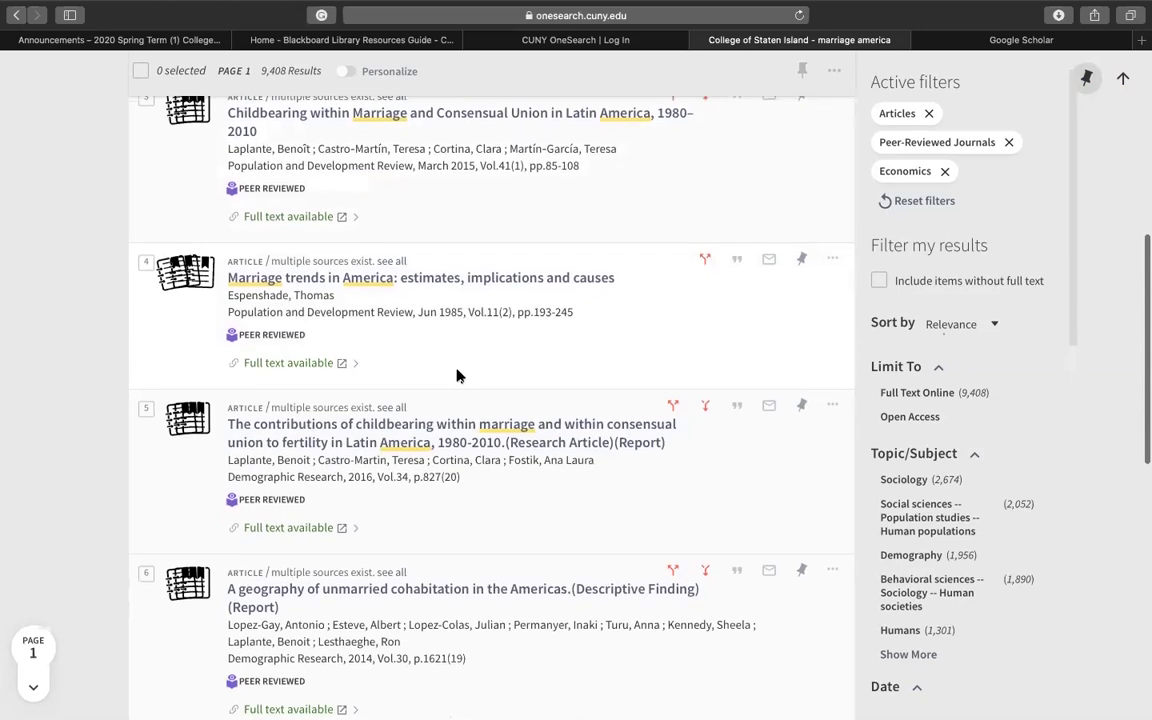
scroll(457, 374, down, 3)
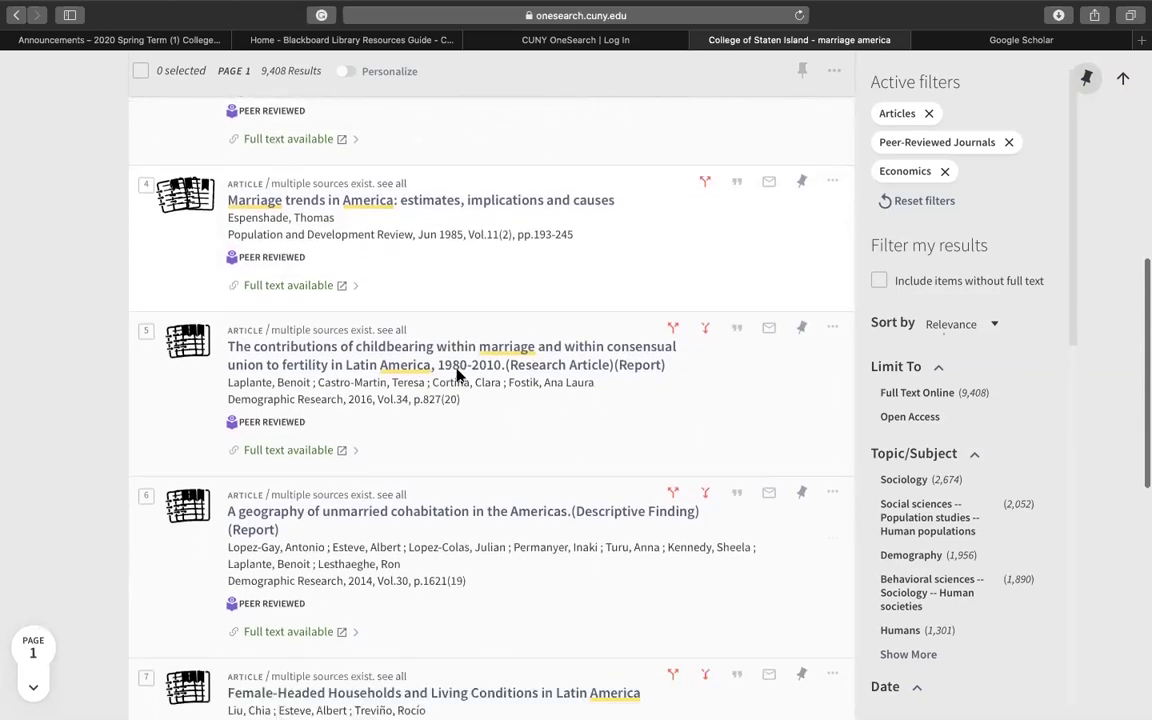
scroll(457, 371, down, 2)
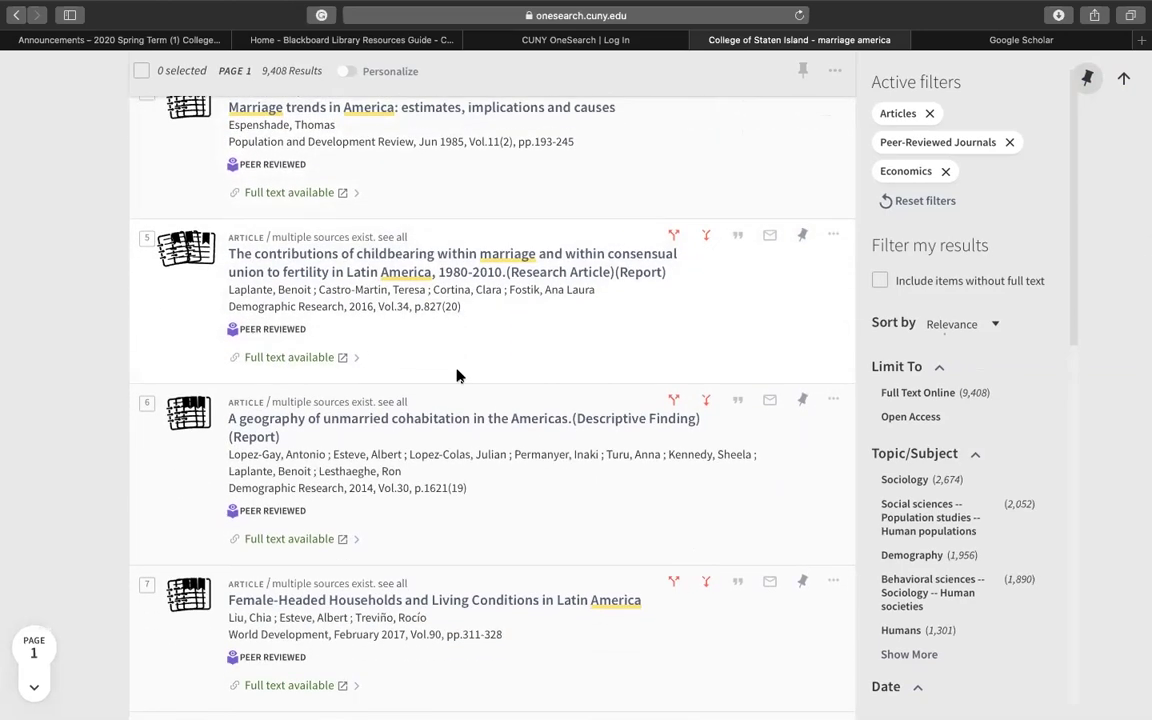
scroll(457, 375, down, 3)
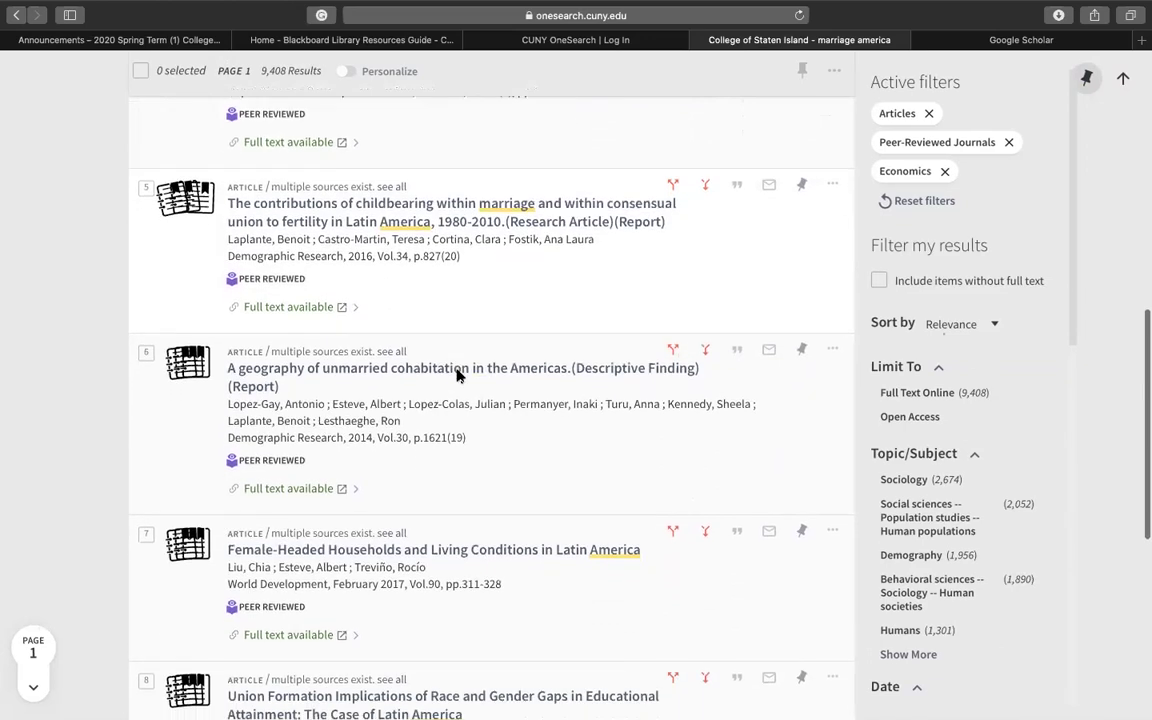
scroll(457, 374, down, 4)
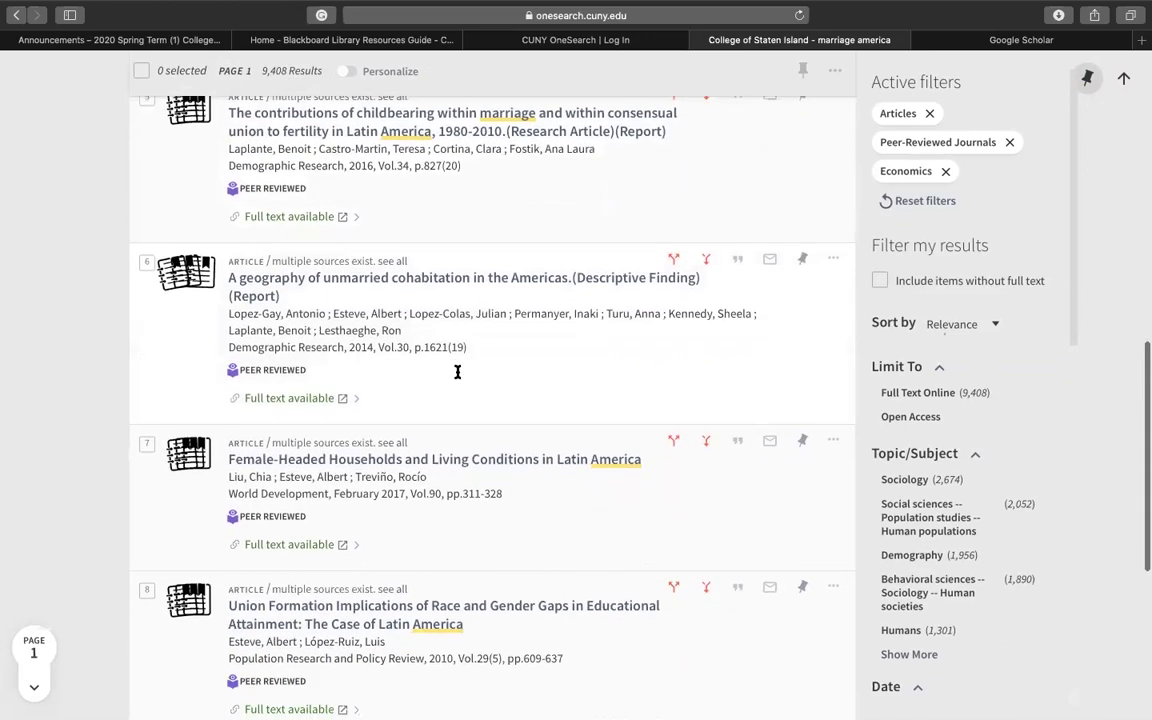
scroll(457, 371, down, 2)
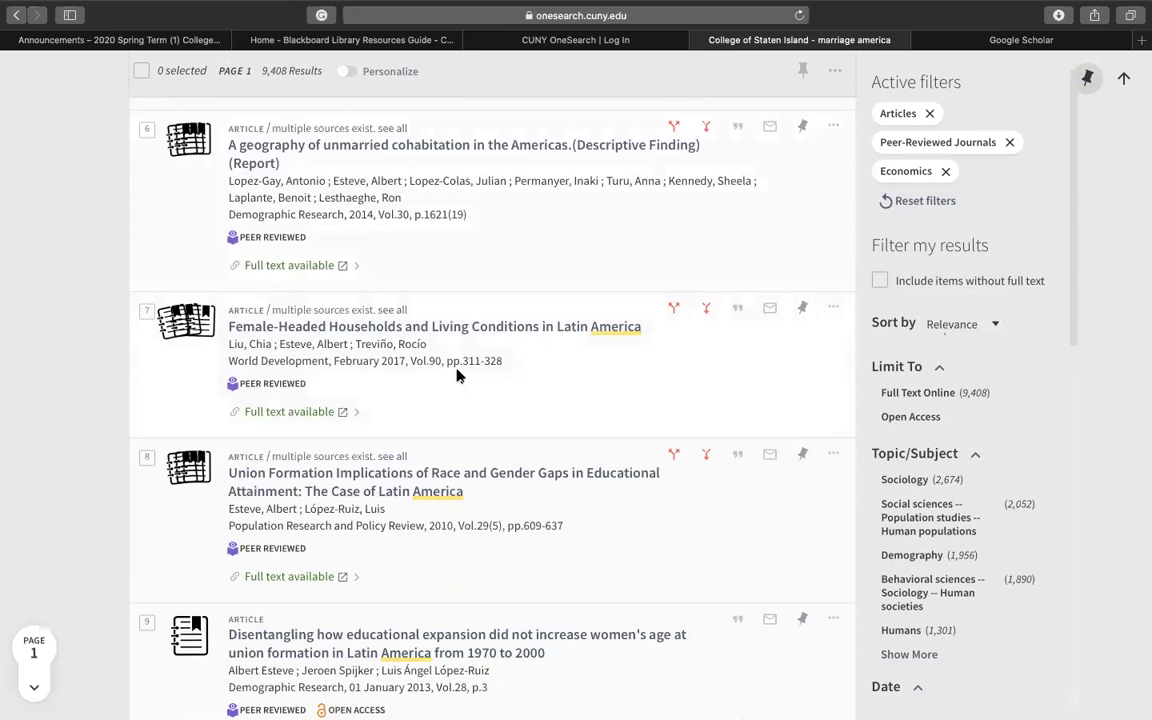
scroll(457, 375, down, 4)
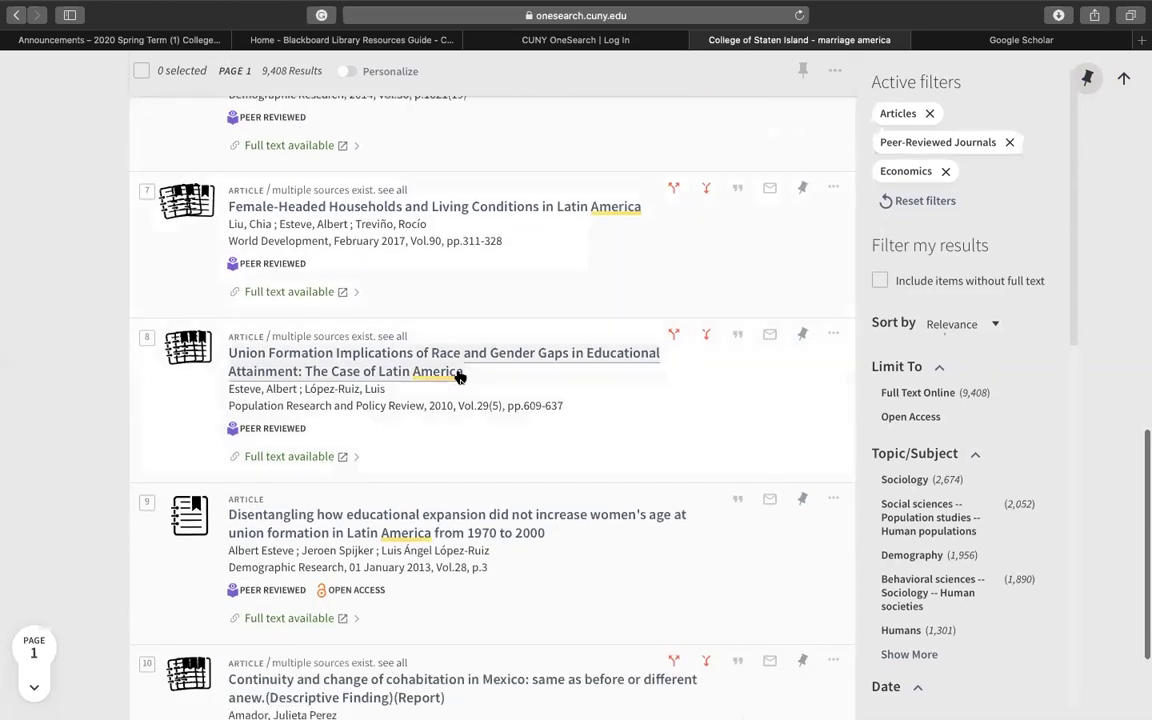
scroll(459, 376, down, 4)
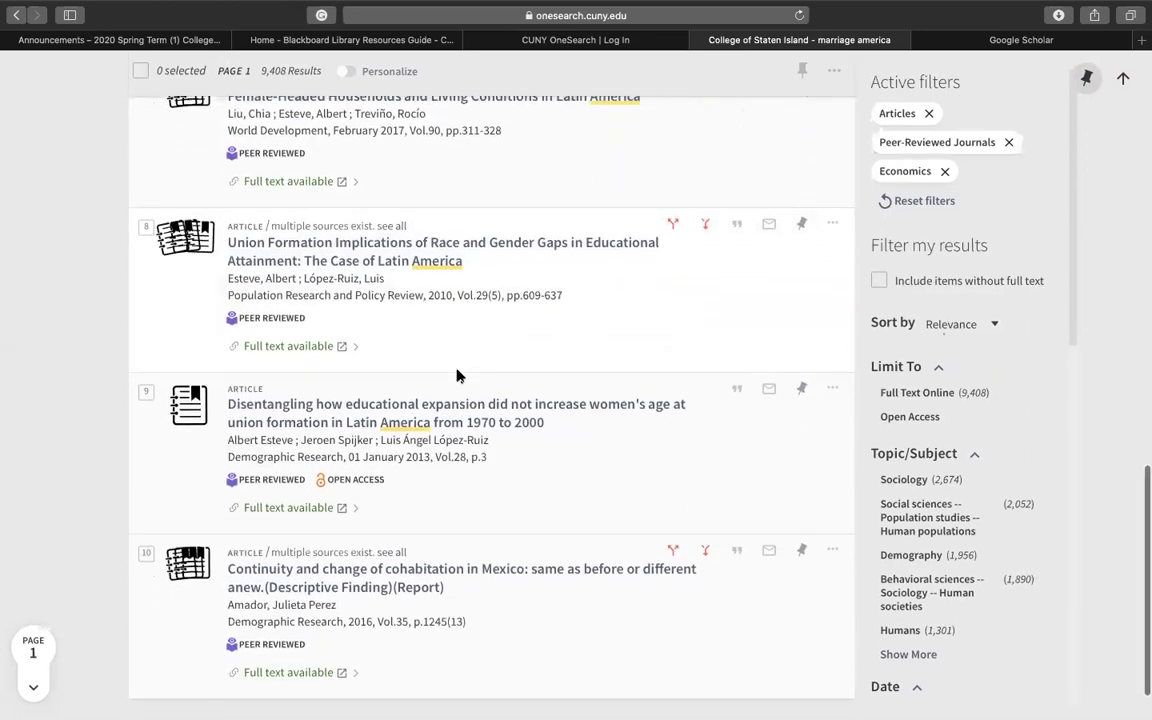
Replace "america" with "usa" in the query and run the OneSearch search for "marriage usa"
scroll(458, 375, up, 15)
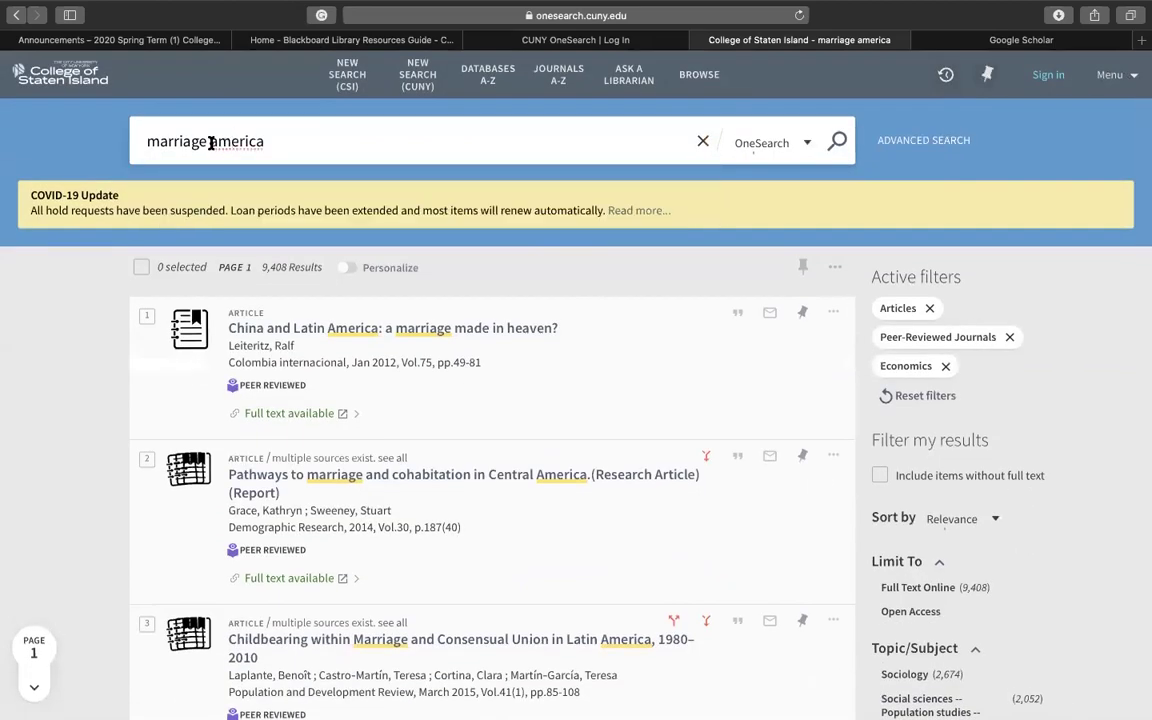
double_click(225, 143)
text(usa)
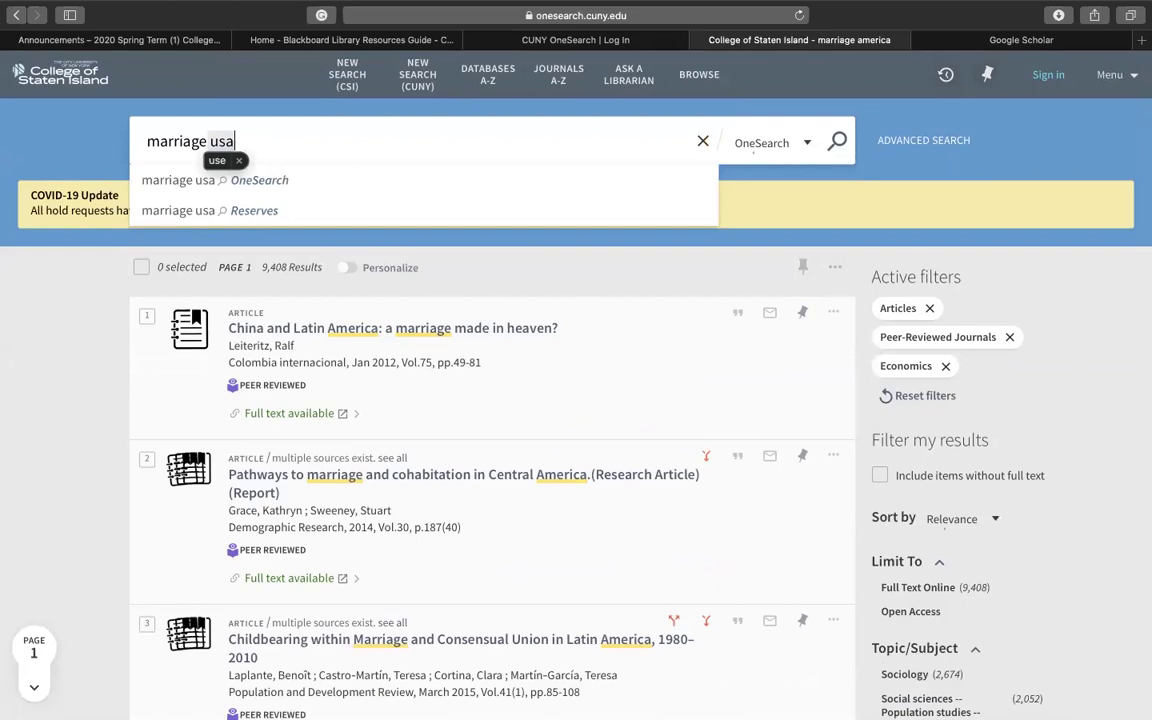
key(Return)
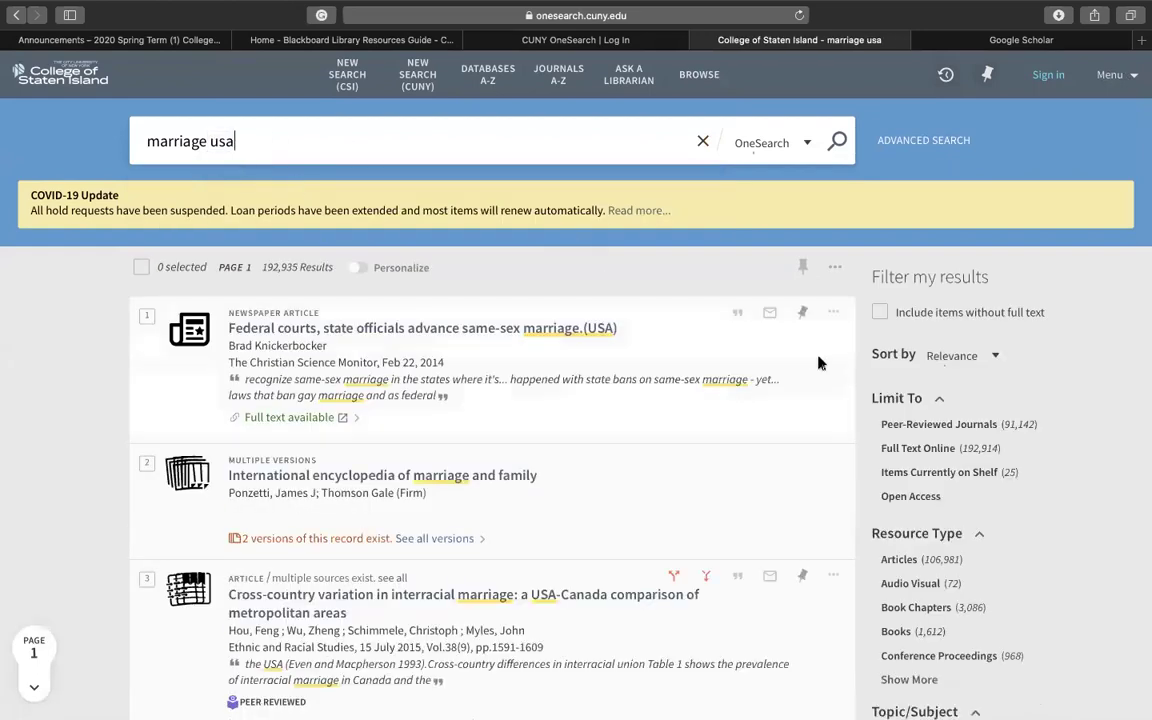
Limit the marriage usa results to Peer-Reviewed Journals, Full Text Online and the Articles resource type
click(957, 426)
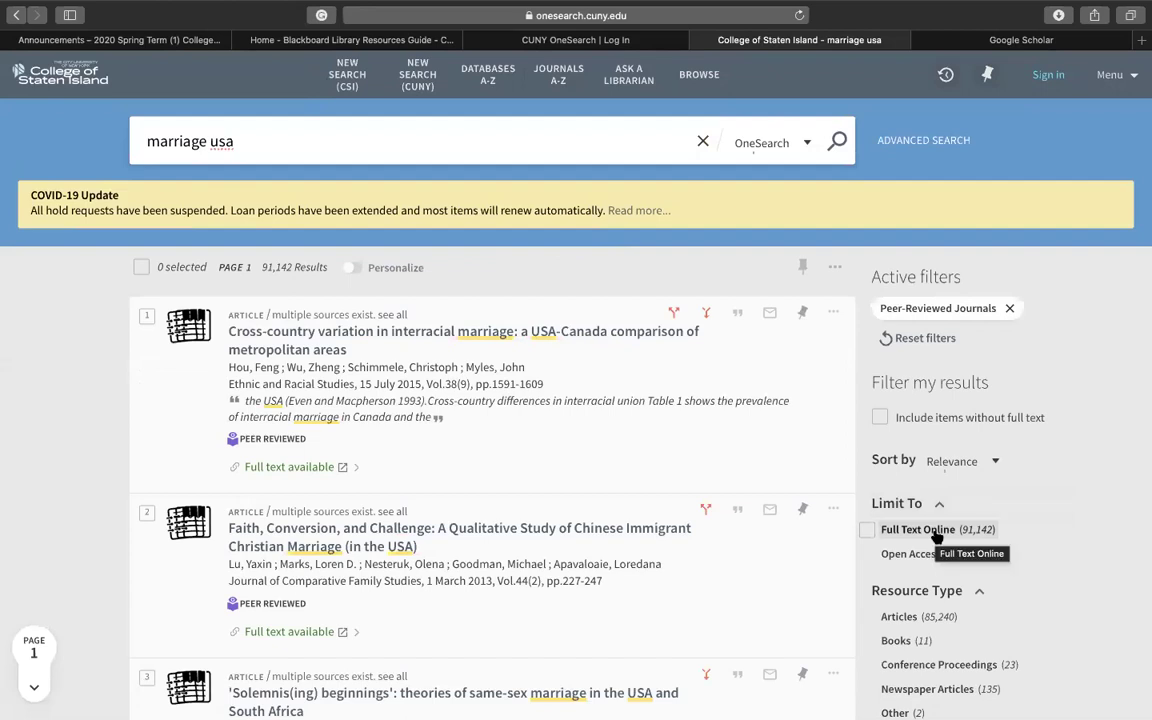
click(936, 530)
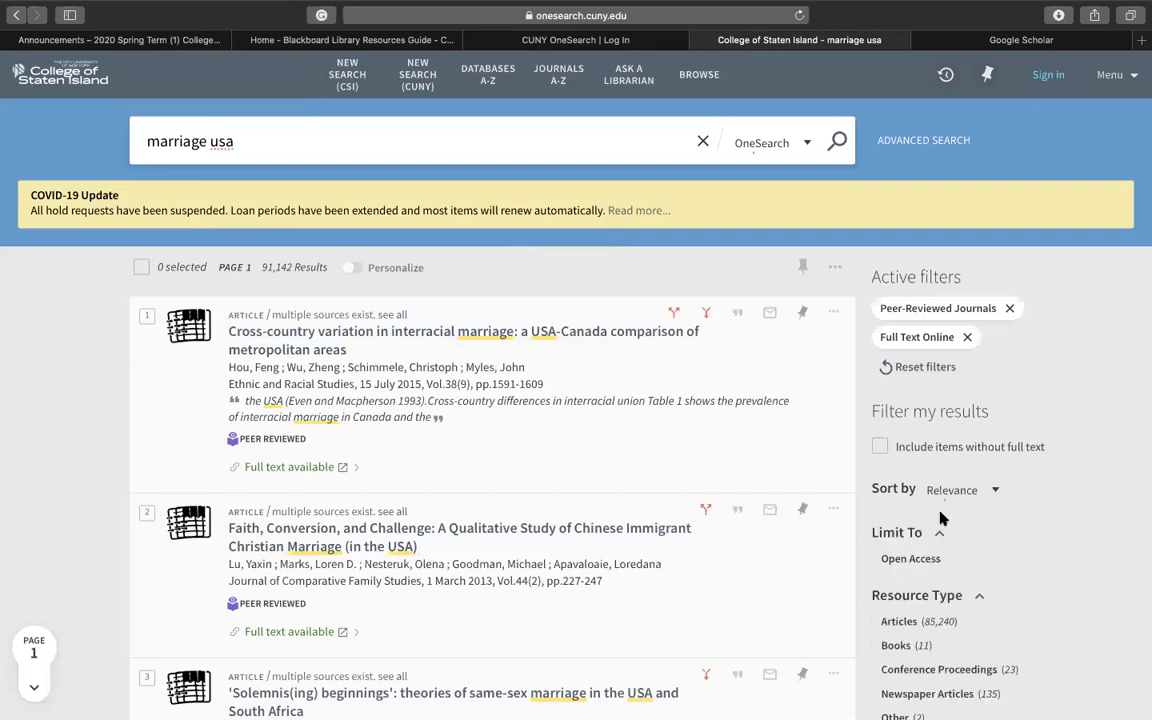
scroll(938, 530, down, 1)
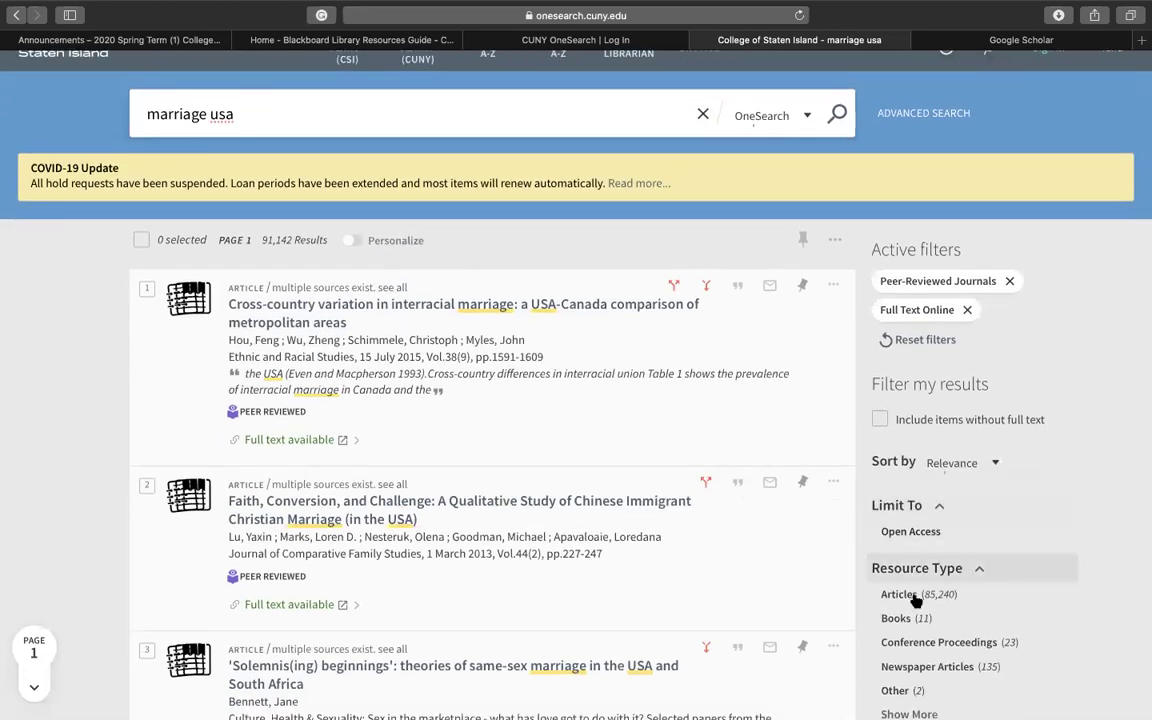
click(850, 594)
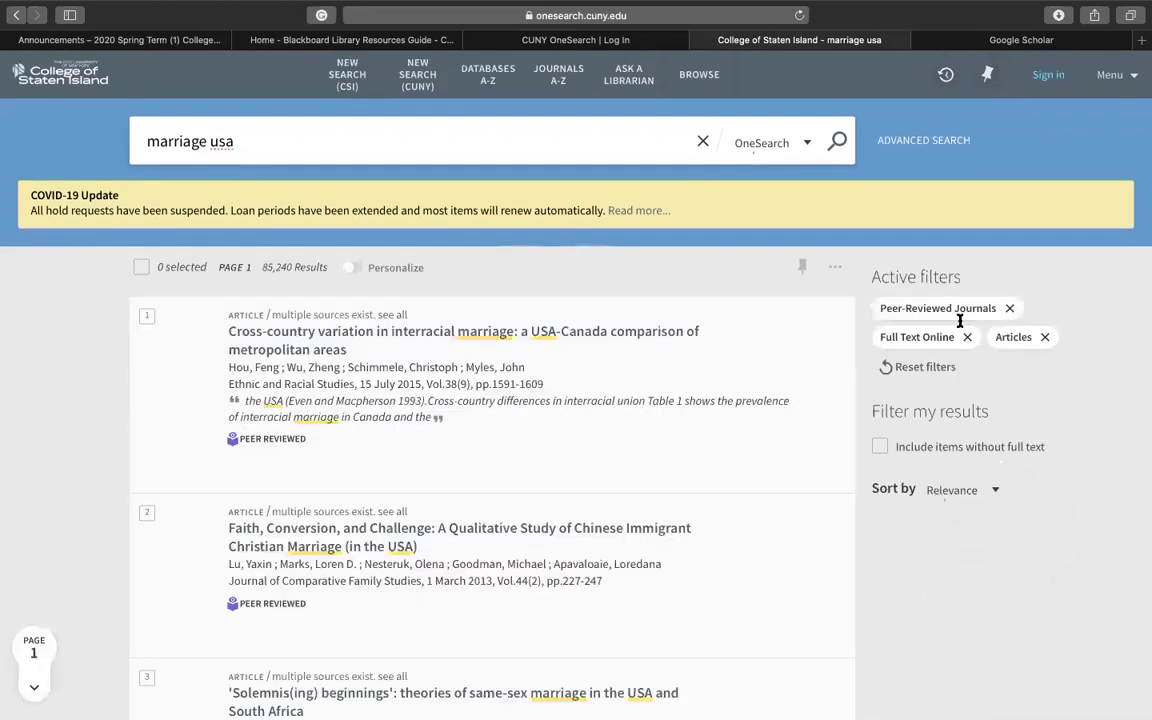
Examine the filtered "marriage usa" results, checking how the article titles relate to the USA, and review the remaining topic, date and source filters
scroll(962, 328, down, 3)
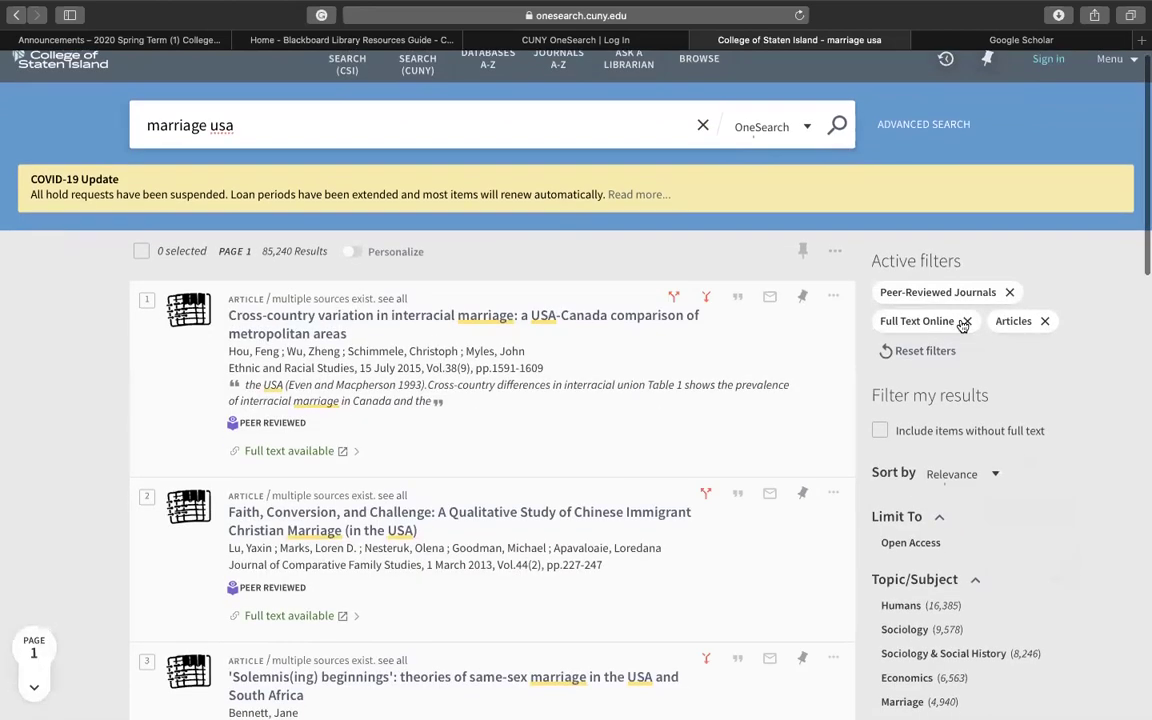
scroll(962, 328, down, 2)
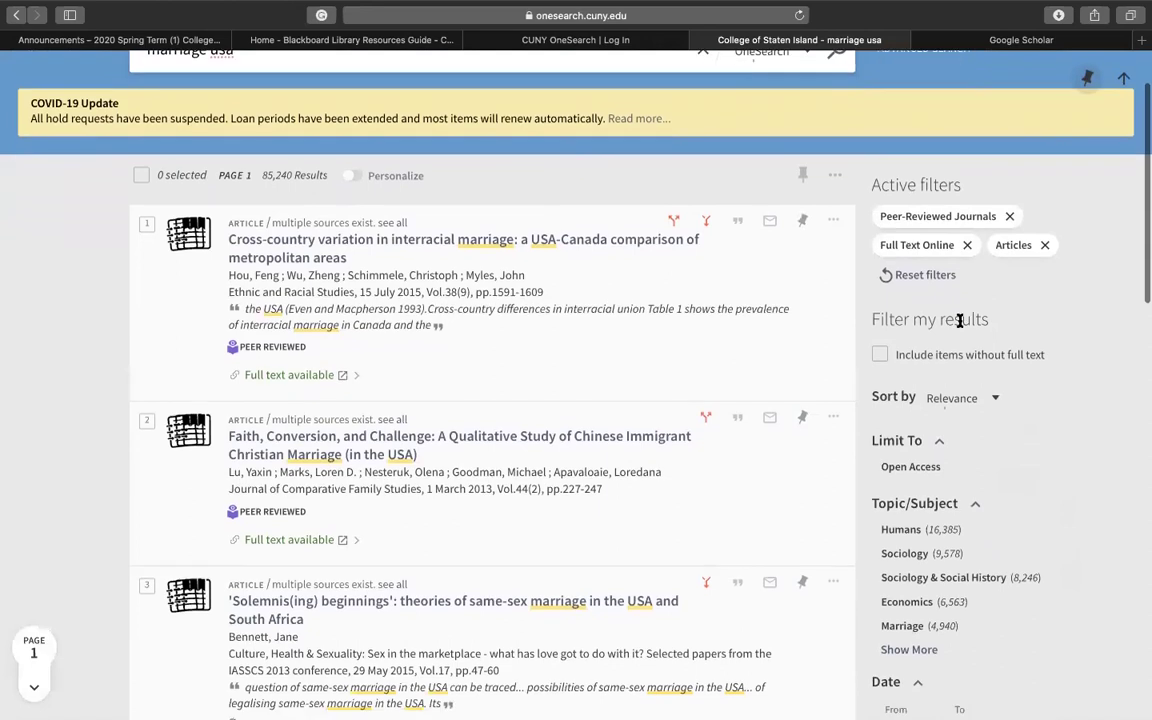
scroll(960, 324, down, 1)
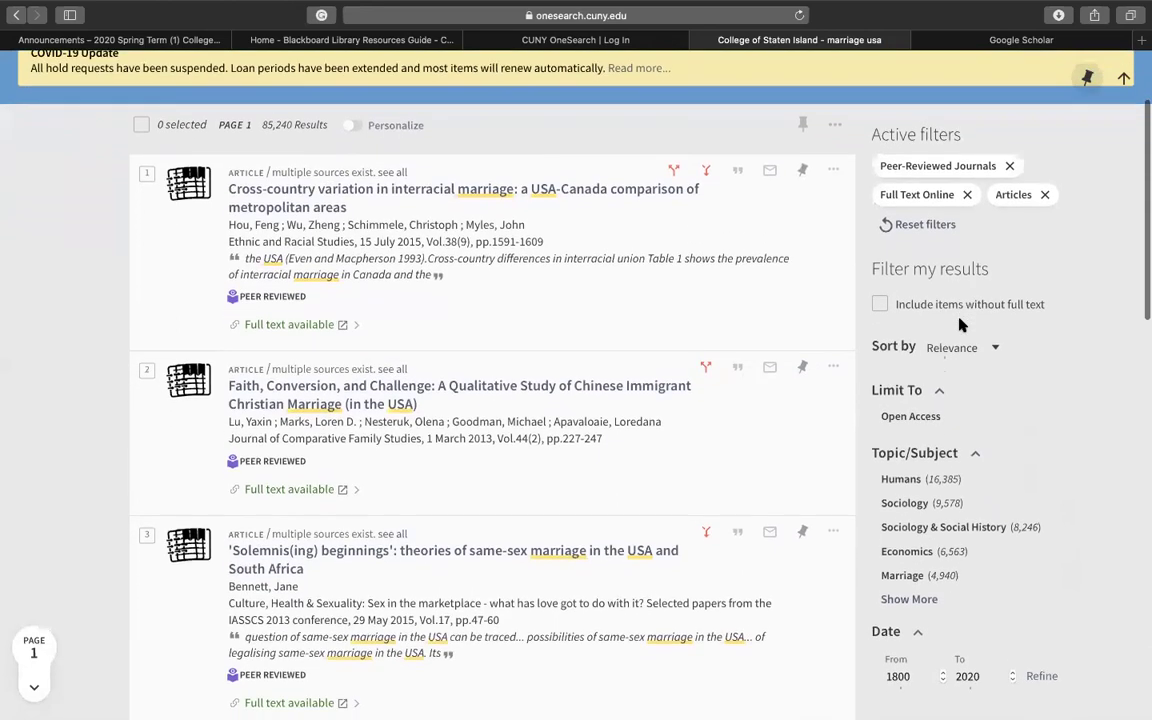
scroll(960, 324, down, 1)
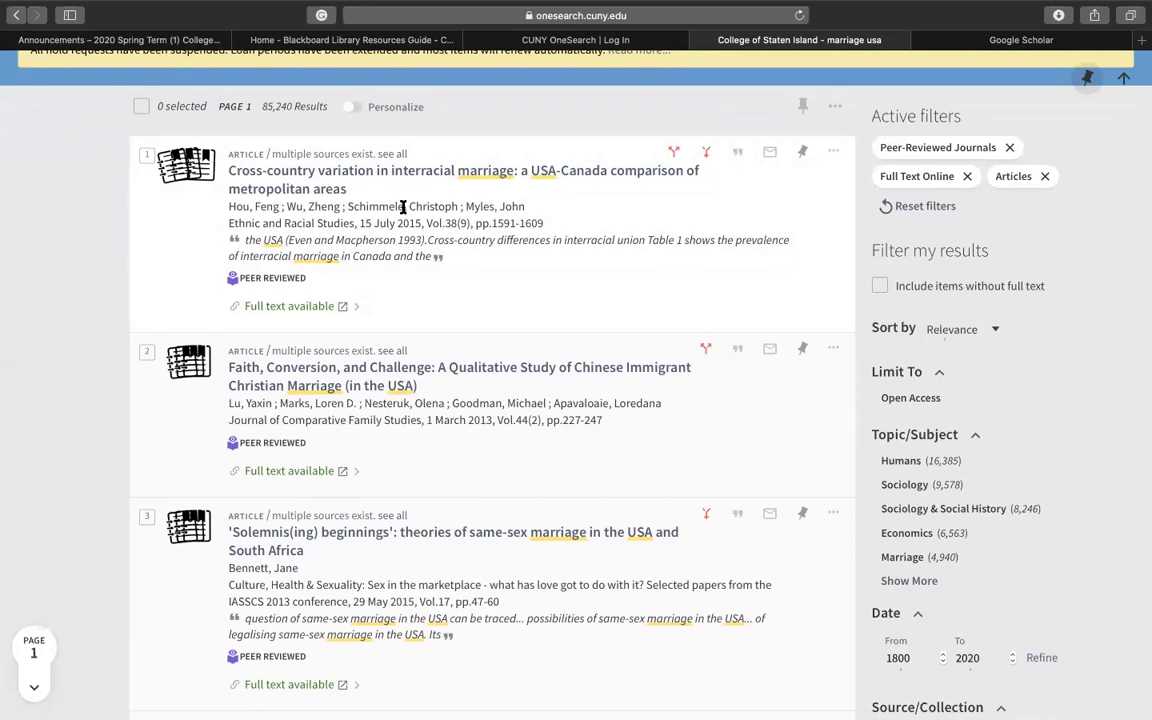
scroll(403, 206, down, 3)
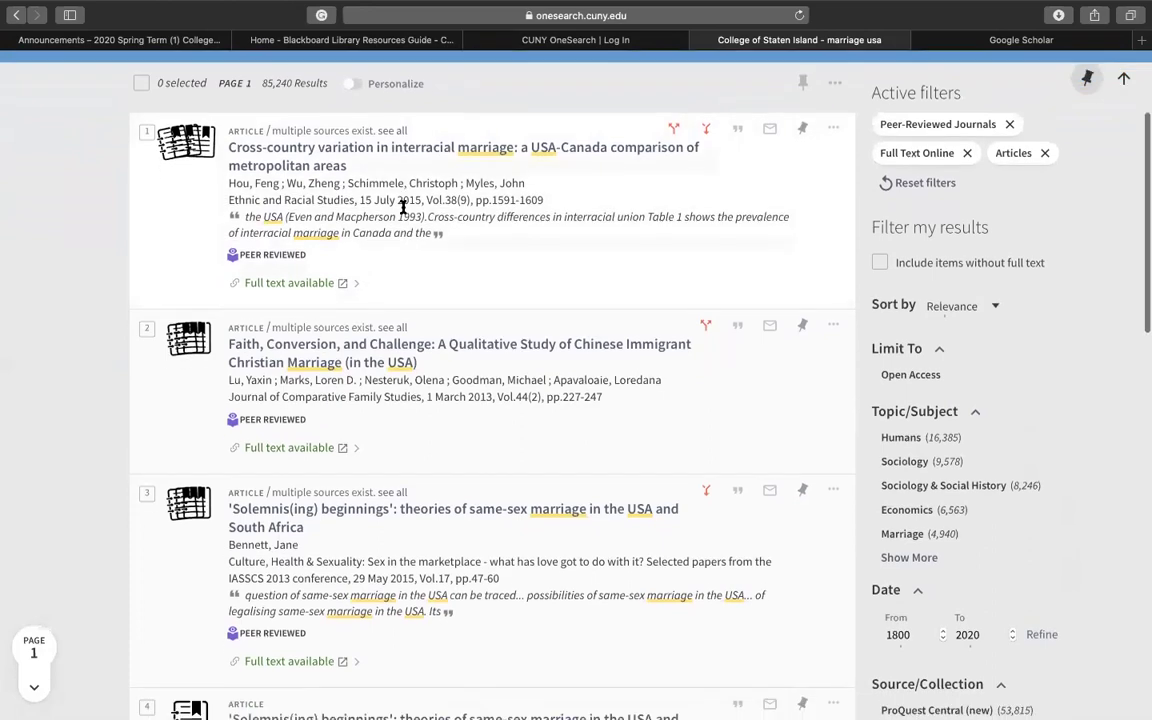
scroll(465, 270, up, 2)
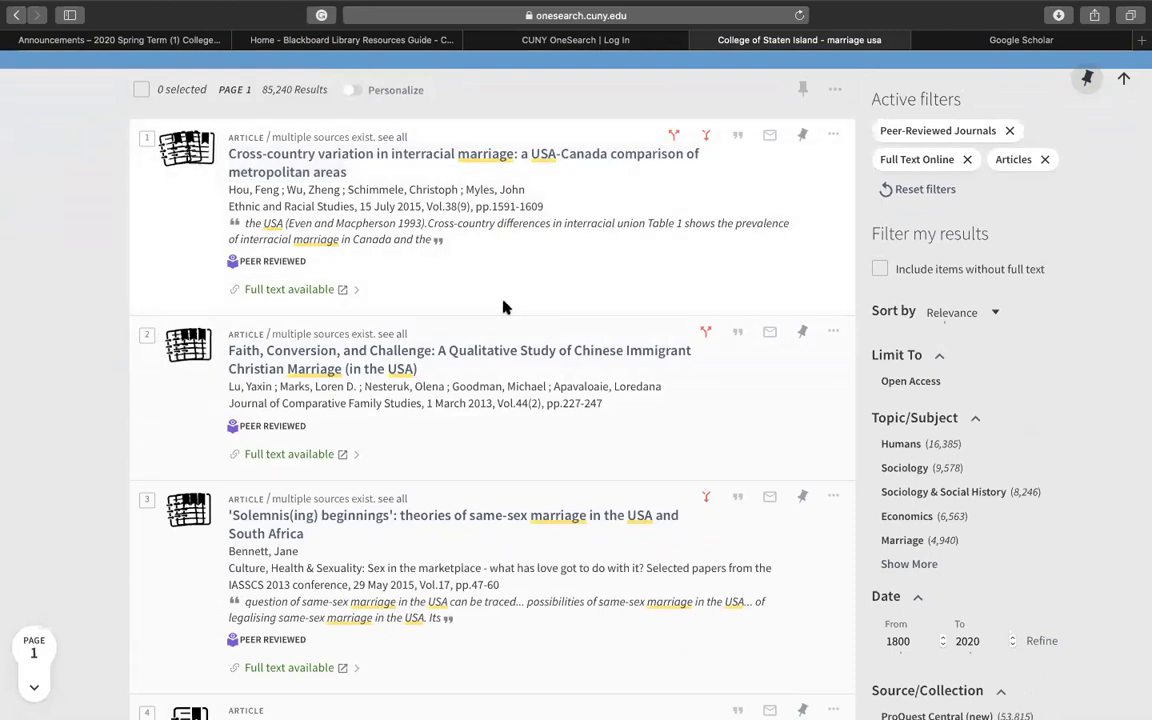
scroll(501, 308, down, 1)
scroll(504, 307, down, 2)
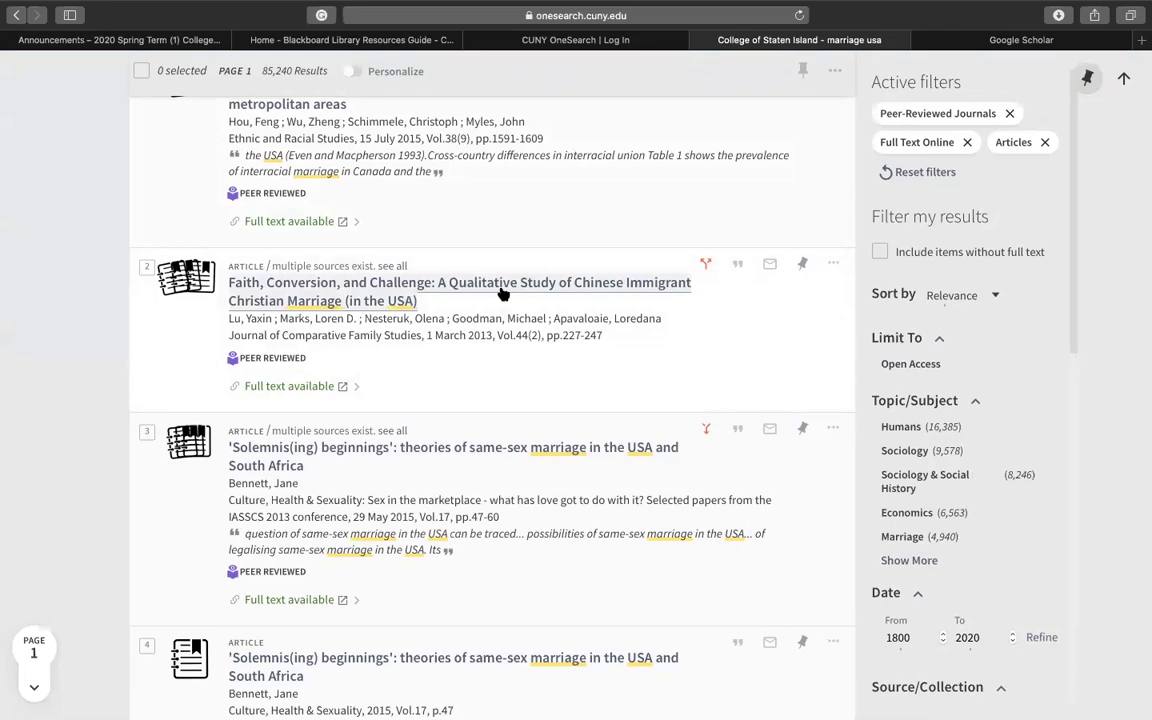
scroll(514, 329, down, 4)
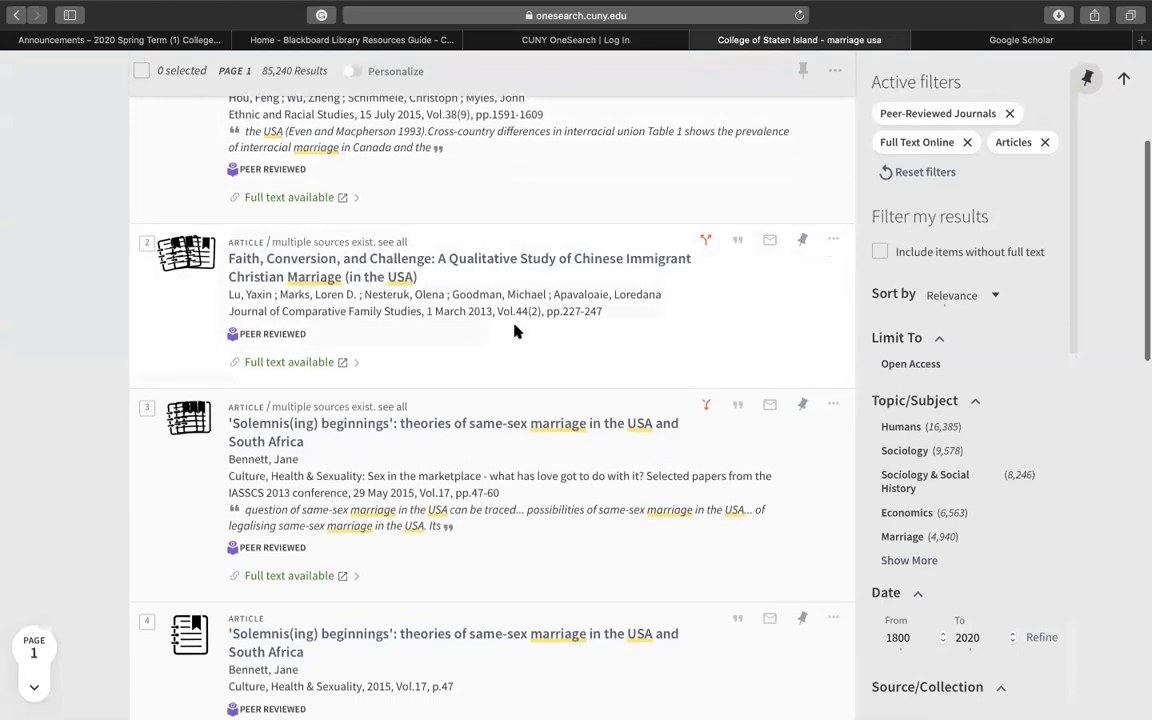
scroll(516, 330, up, 1)
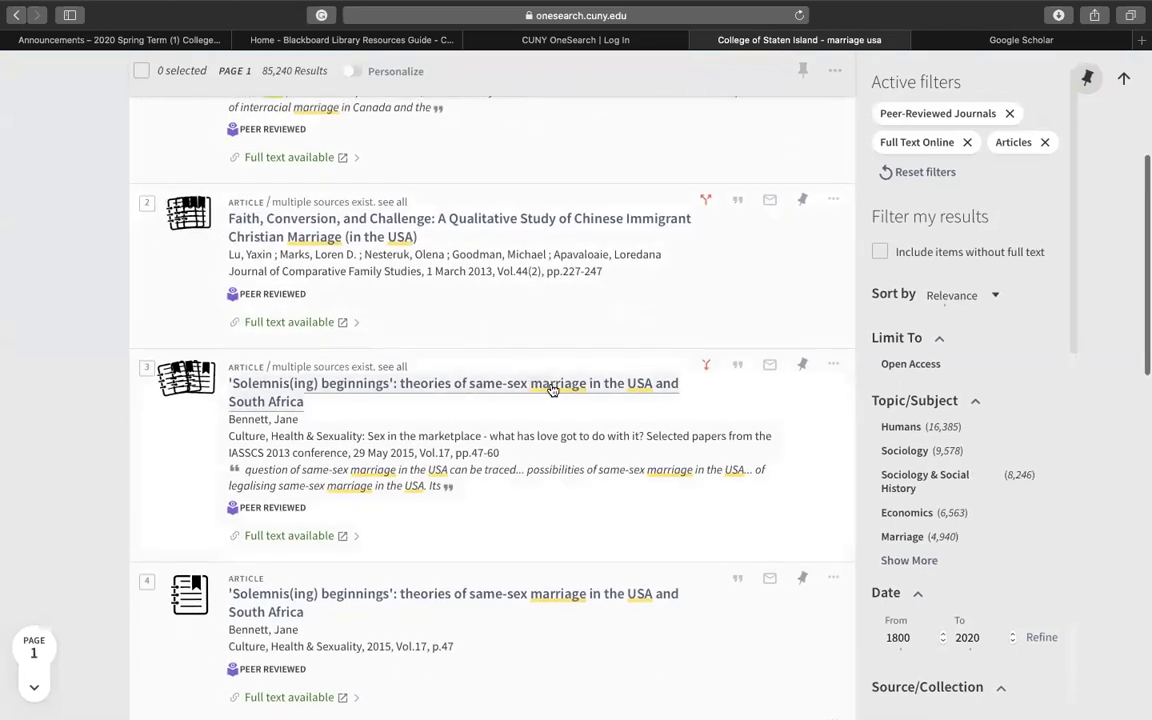
scroll(552, 390, down, 8)
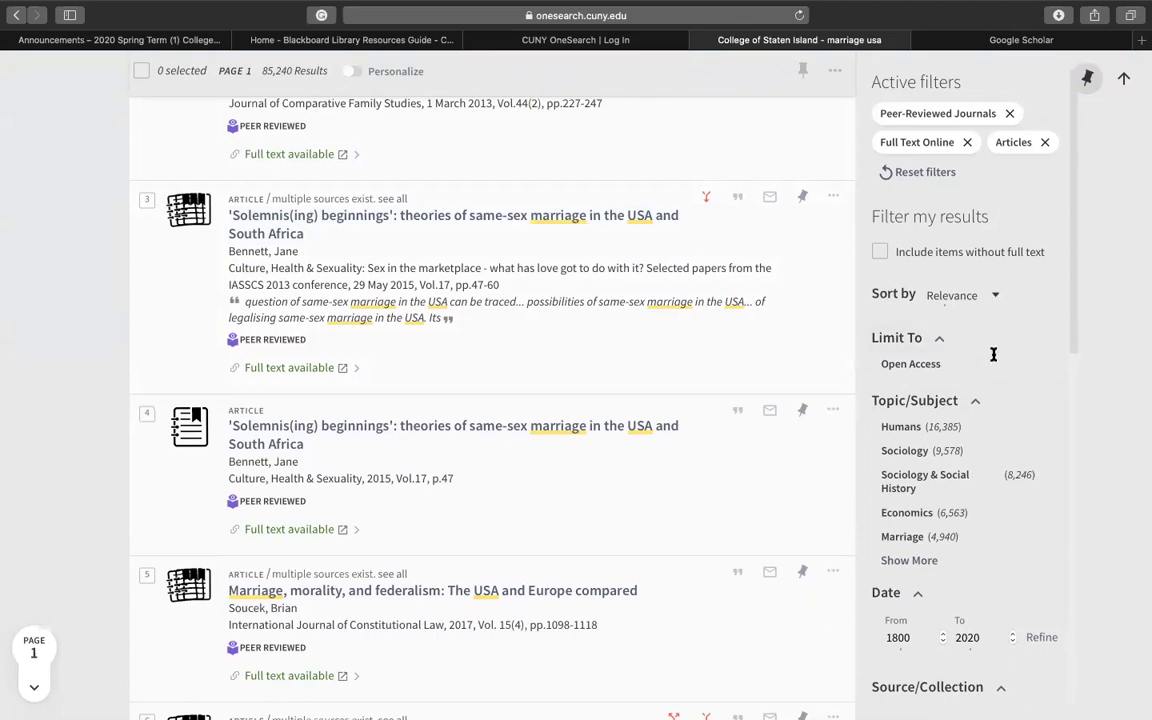
scroll(993, 354, down, 3)
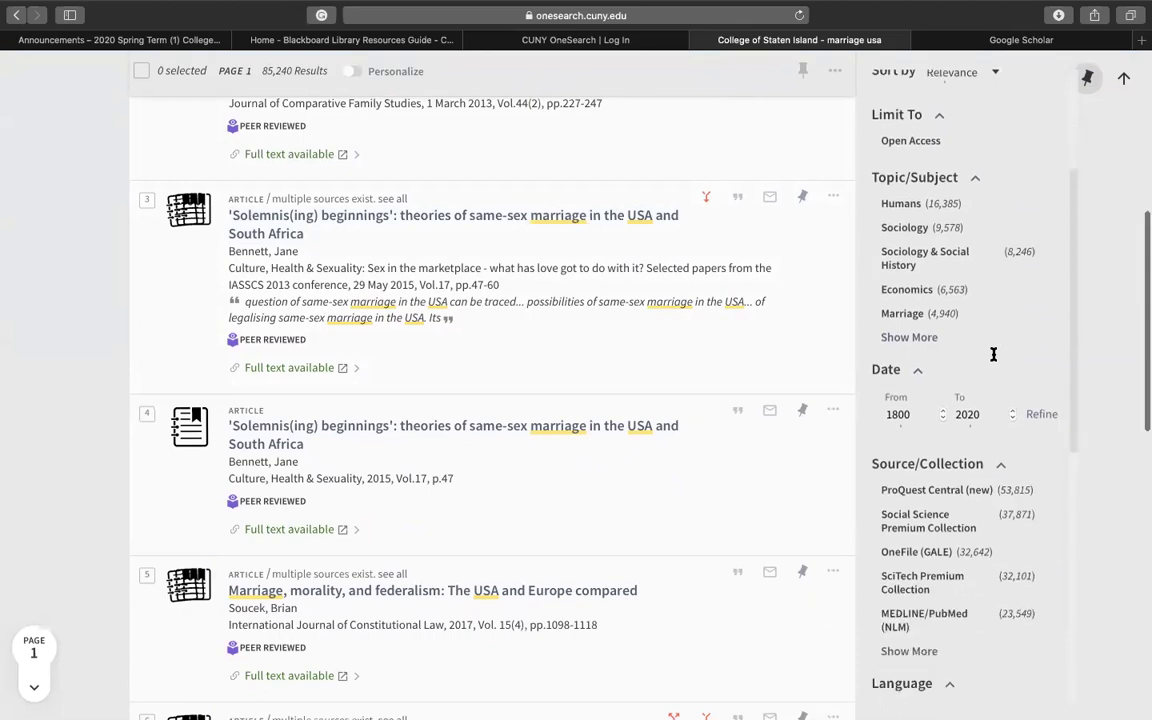
Open the College of Staten Island library home page from the OneSearch results page
scroll(632, 444, up, 5)
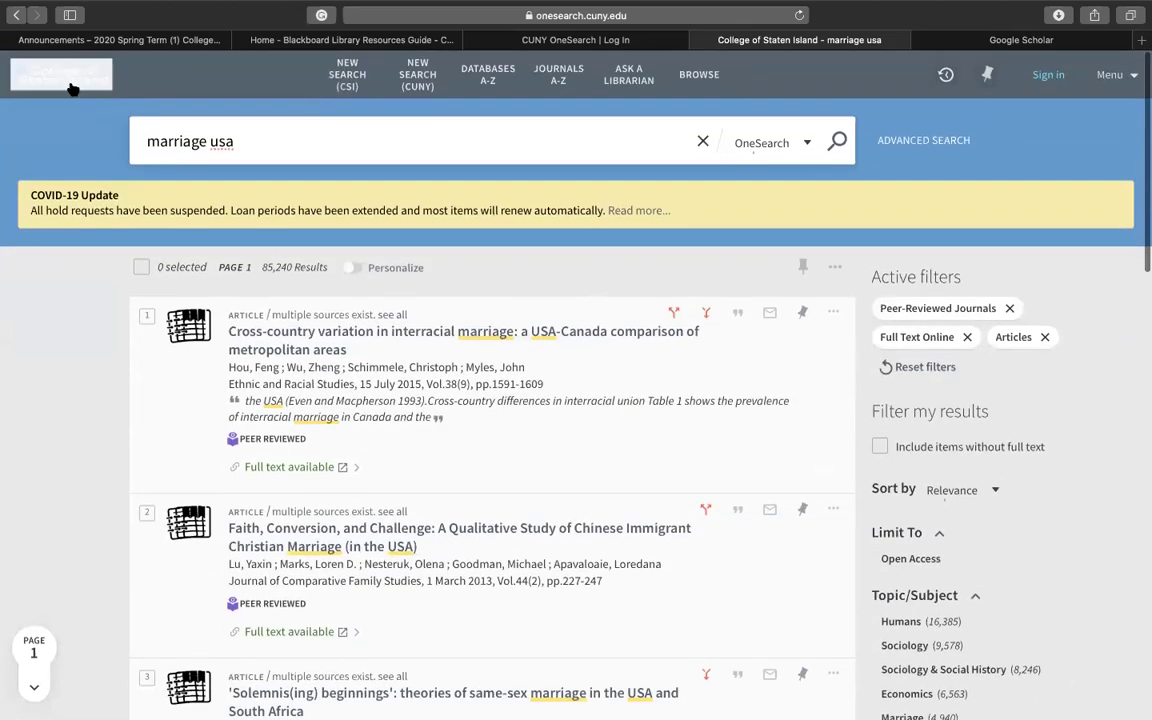
click(70, 86)
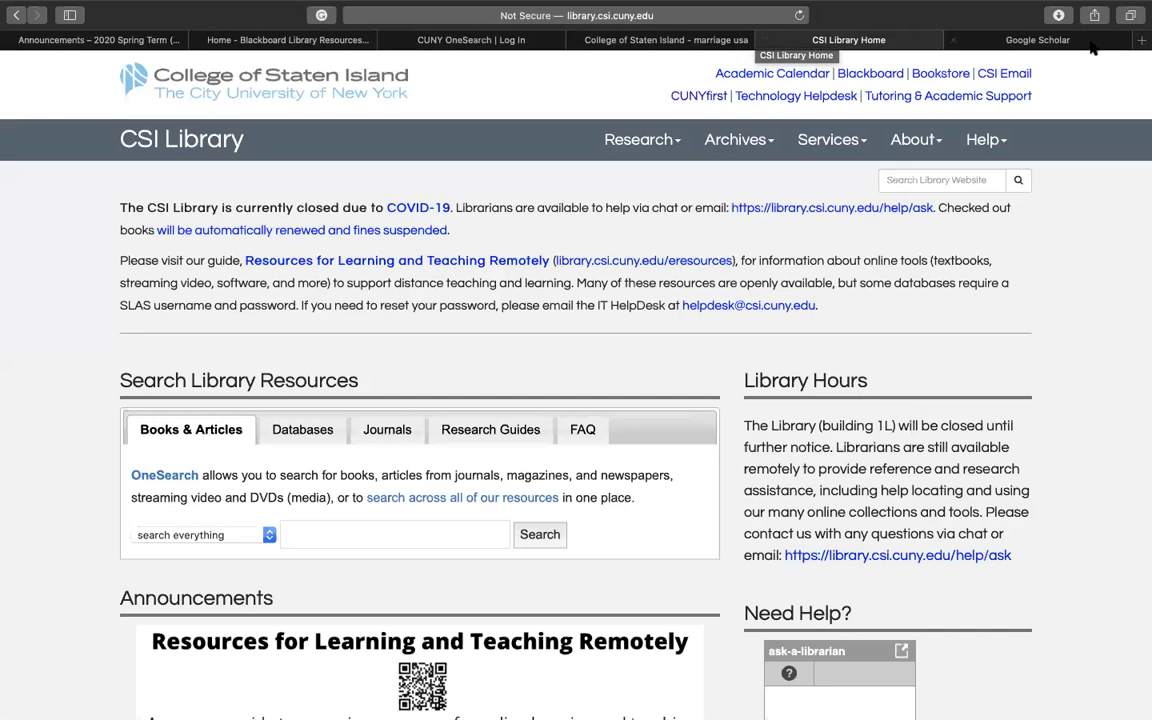
Switch to Google Scholar and close the CSI Library, OneSearch and Blackboard Library Resources Guide pages, keeping the course announcements open
click(982, 41)
click(766, 40)
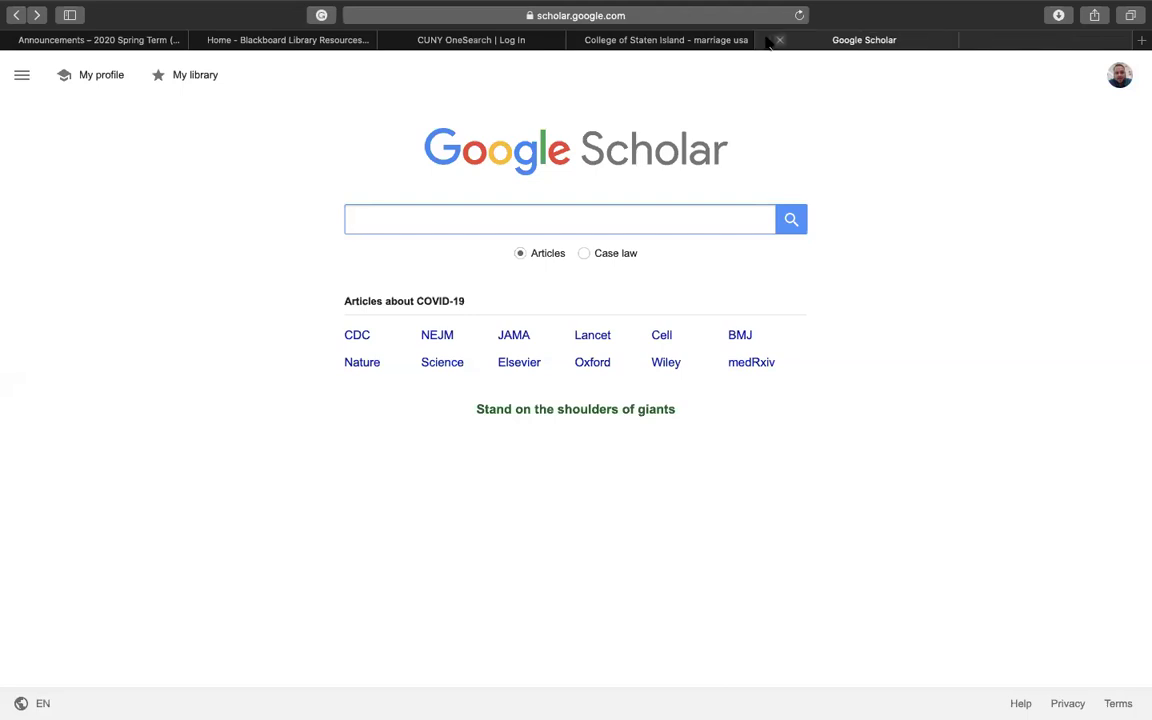
click(527, 40)
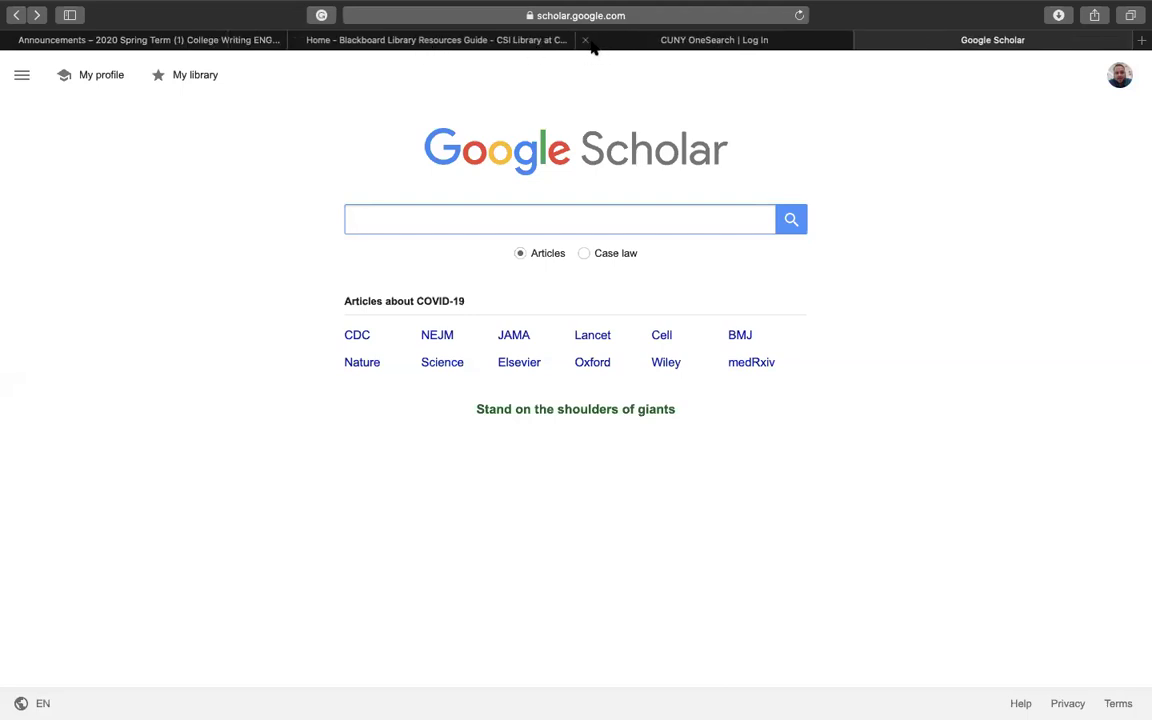
click(537, 40)
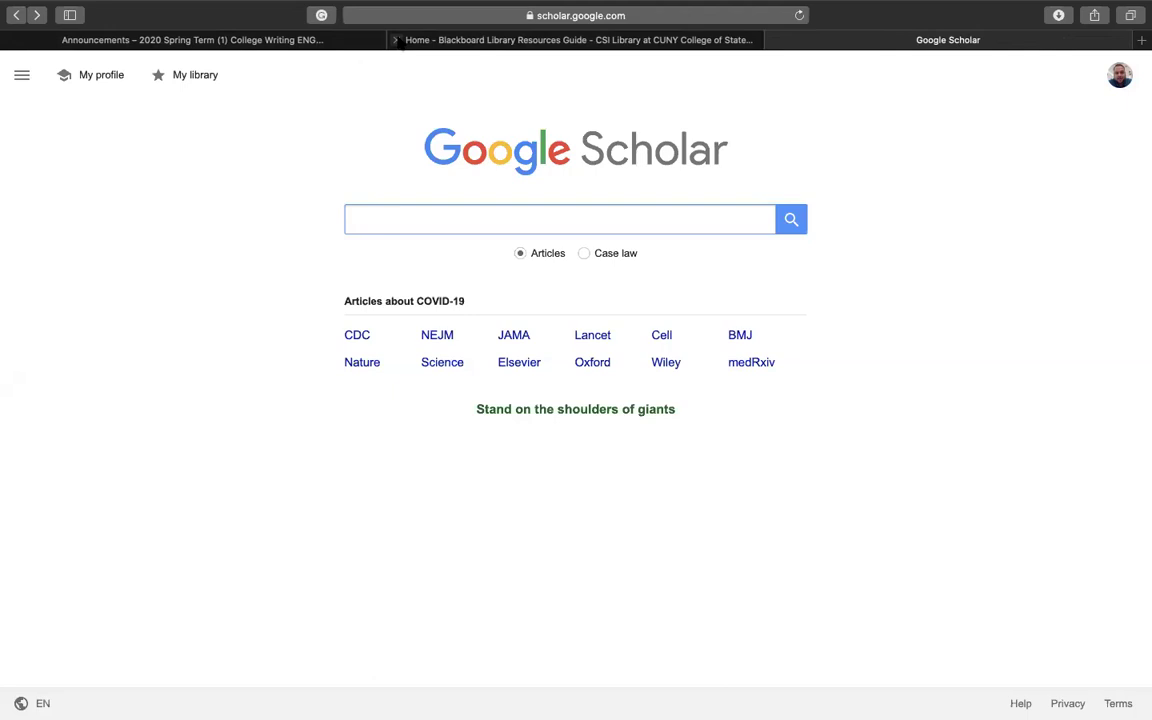
click(397, 40)
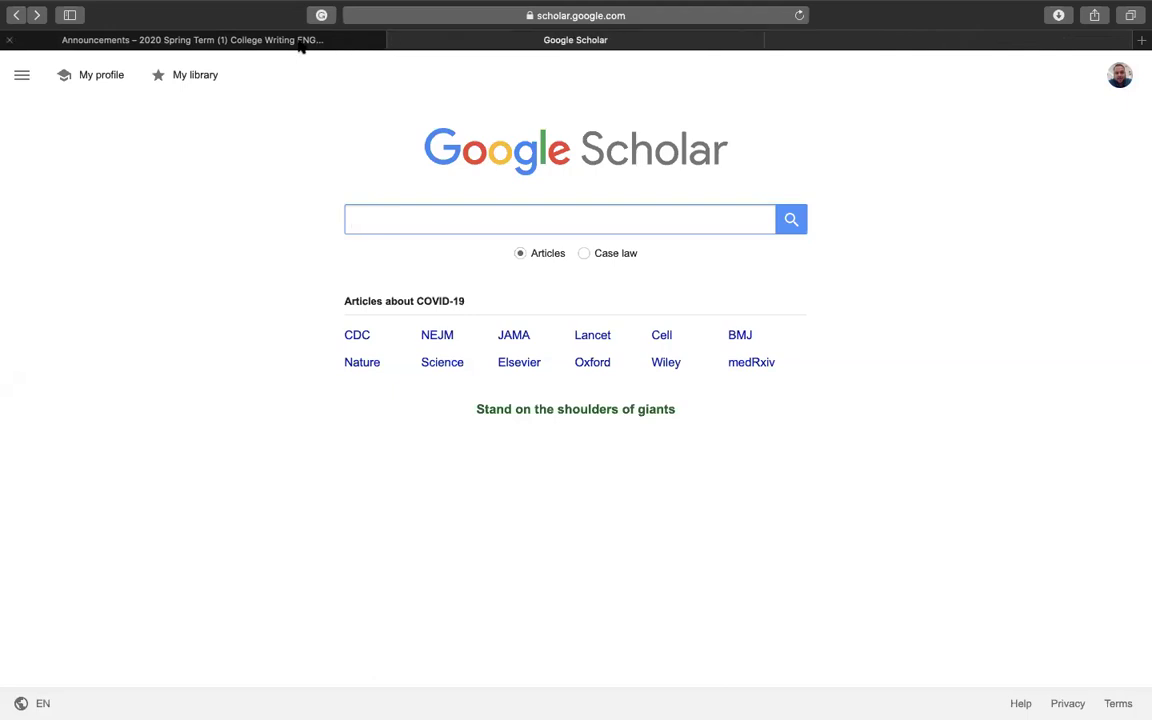
Search Google Scholar for "Covid" using the suggested earlier query
mouse_move(784, 5)
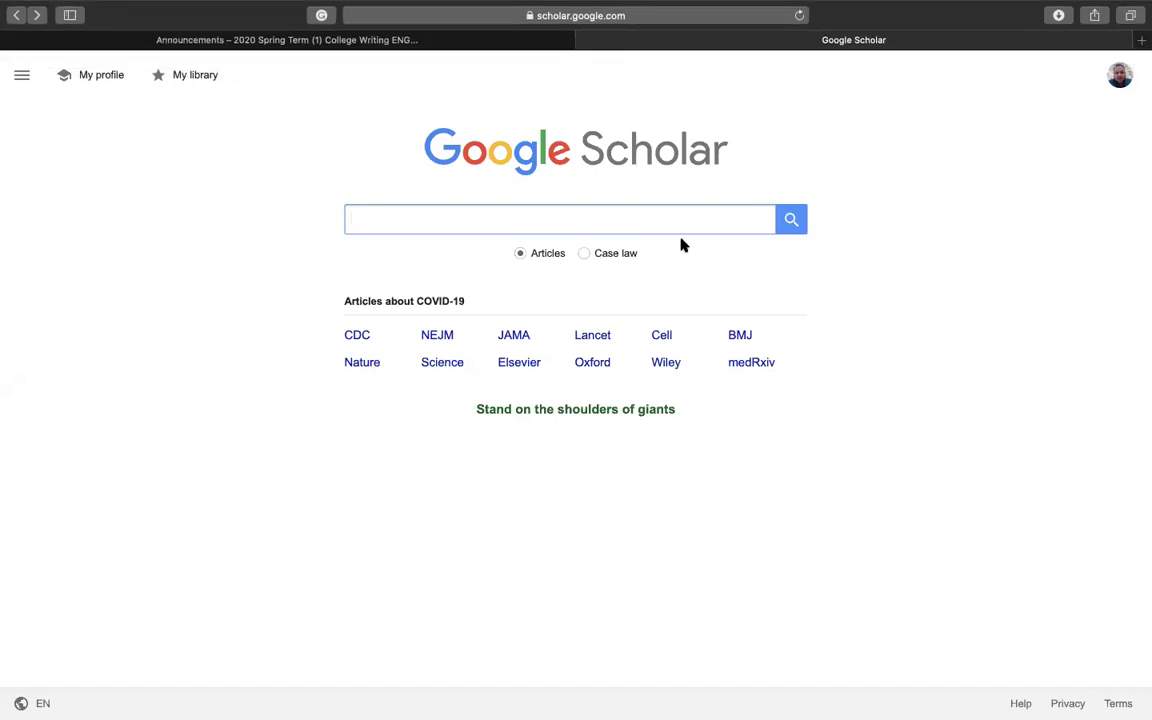
click(670, 226)
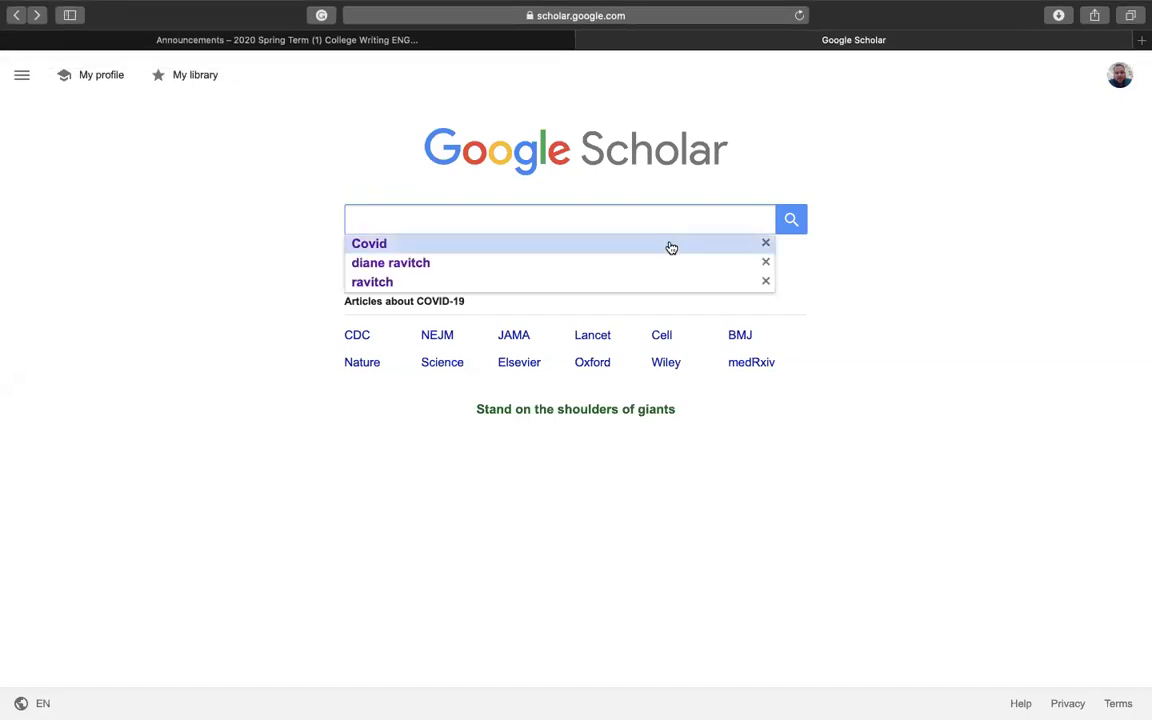
click(669, 247)
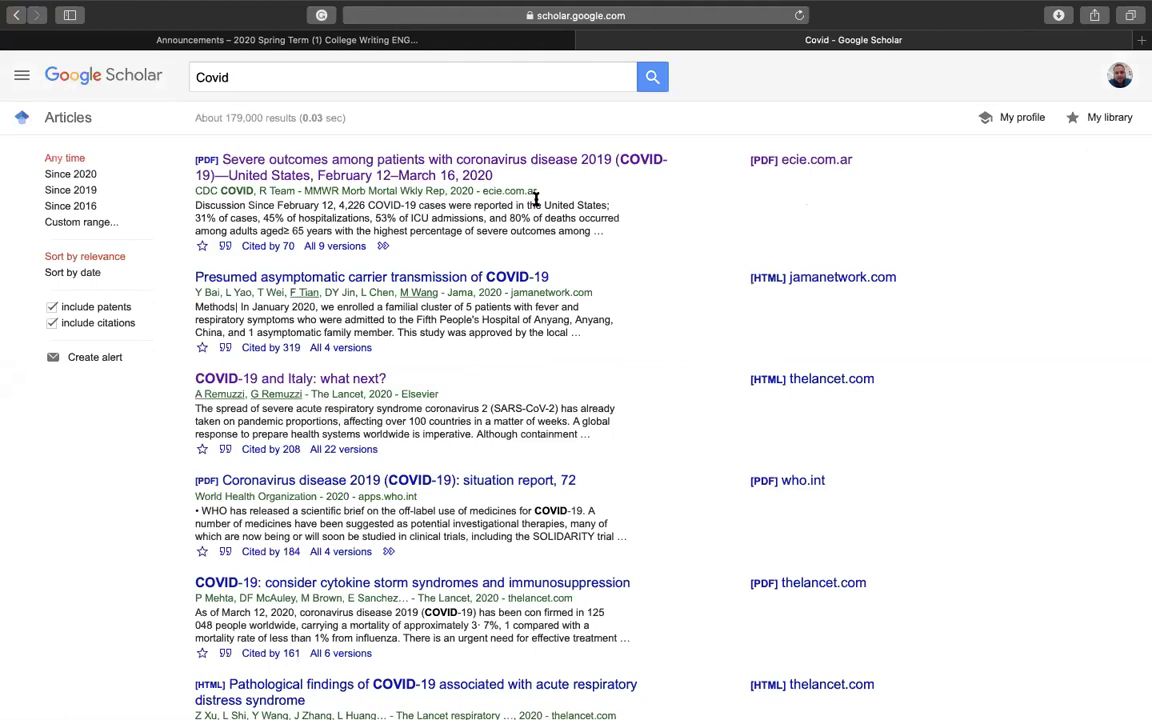
Open the CDC report on severe outcomes among COVID-19 patients in the United States and skim its text and figures through to the end
click(328, 174)
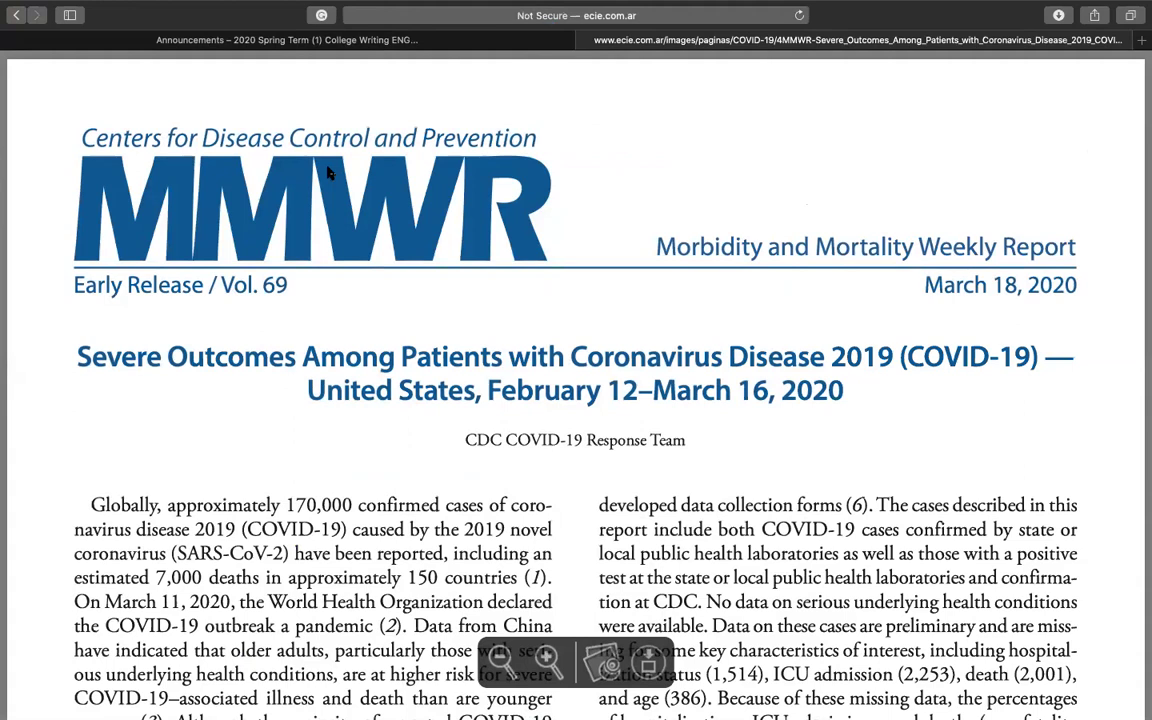
mouse_move(383, 8)
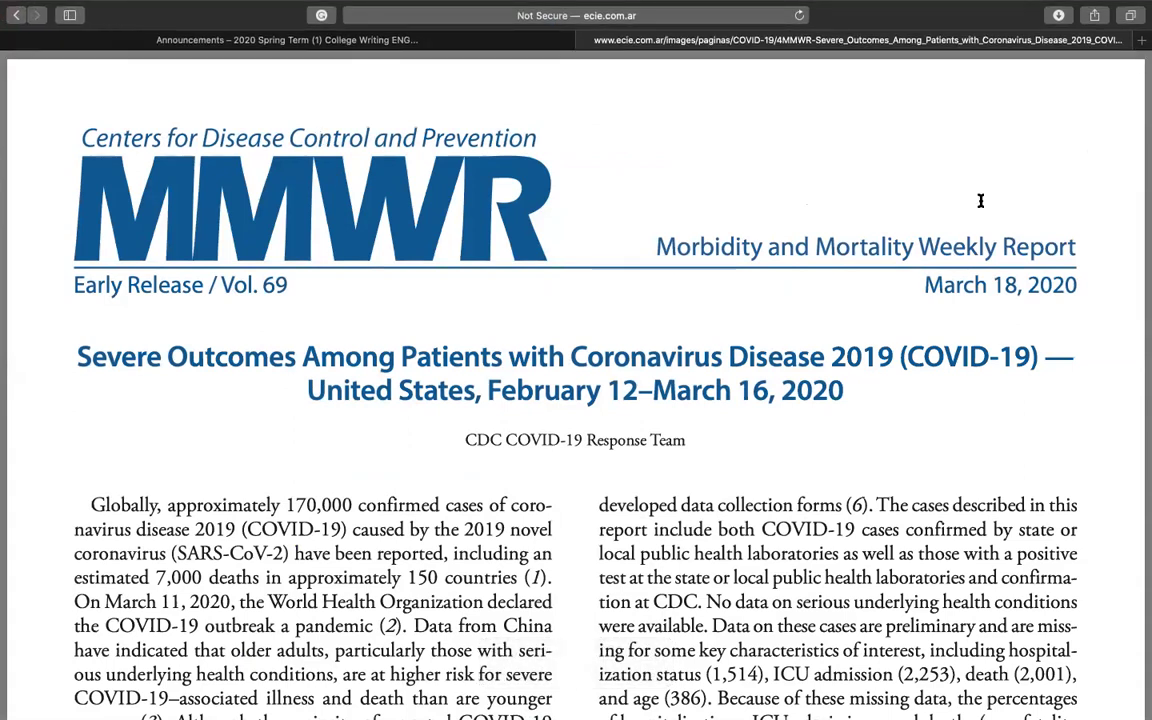
scroll(410, 526, up, 2)
scroll(420, 375, down, 10)
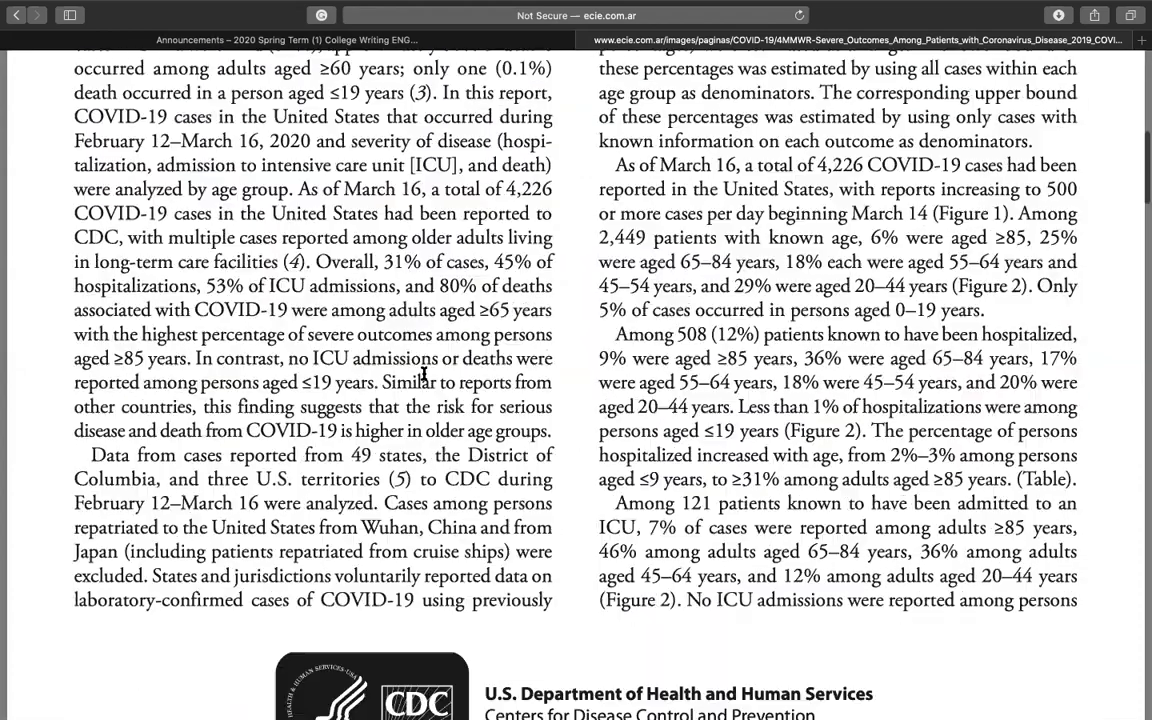
scroll(424, 373, up, 2)
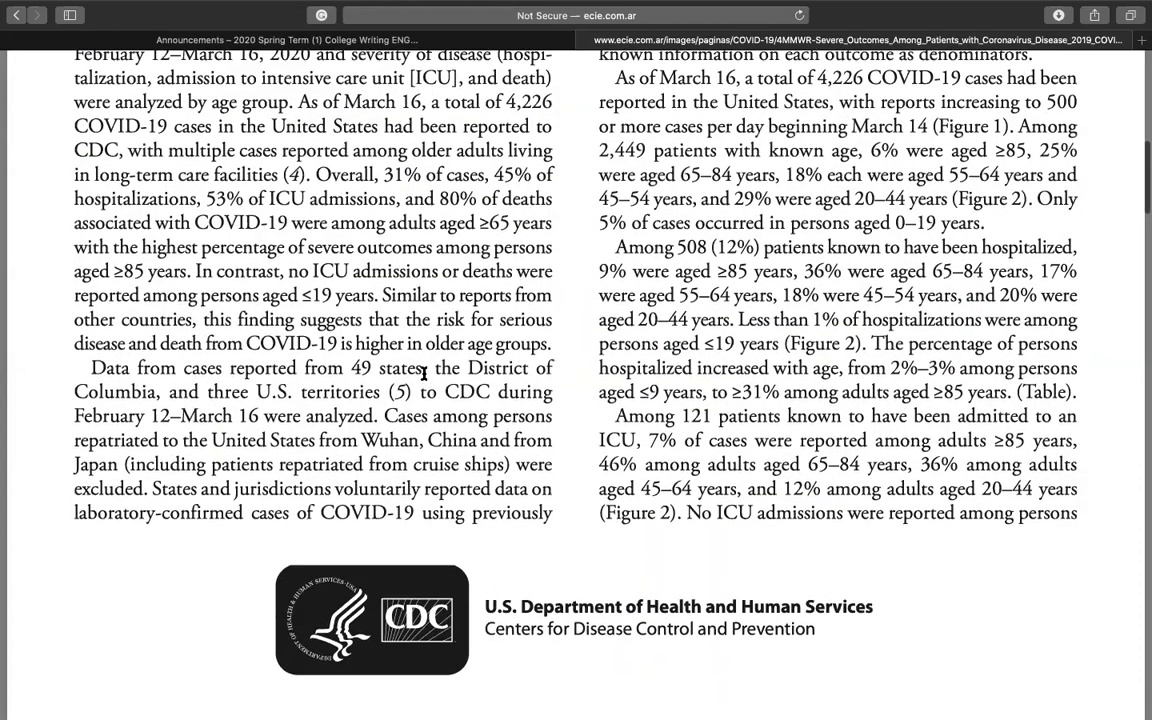
scroll(424, 373, down, 3)
scroll(424, 373, down, 5)
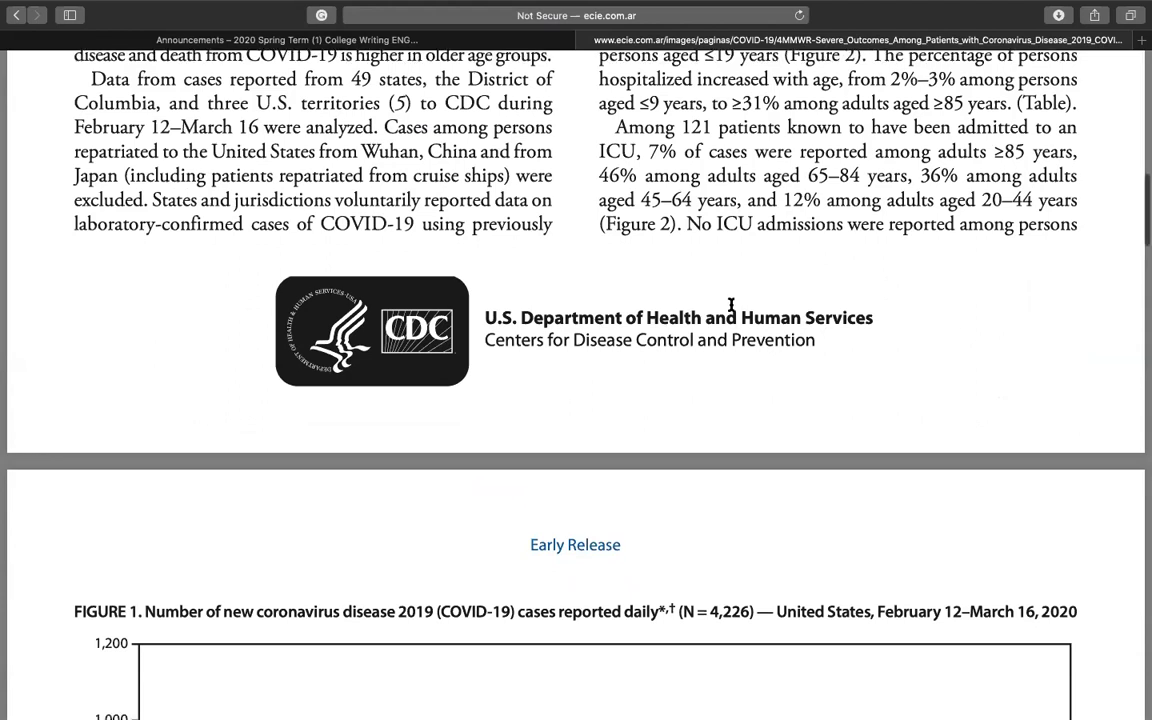
scroll(731, 304, down, 2)
scroll(731, 304, down, 3)
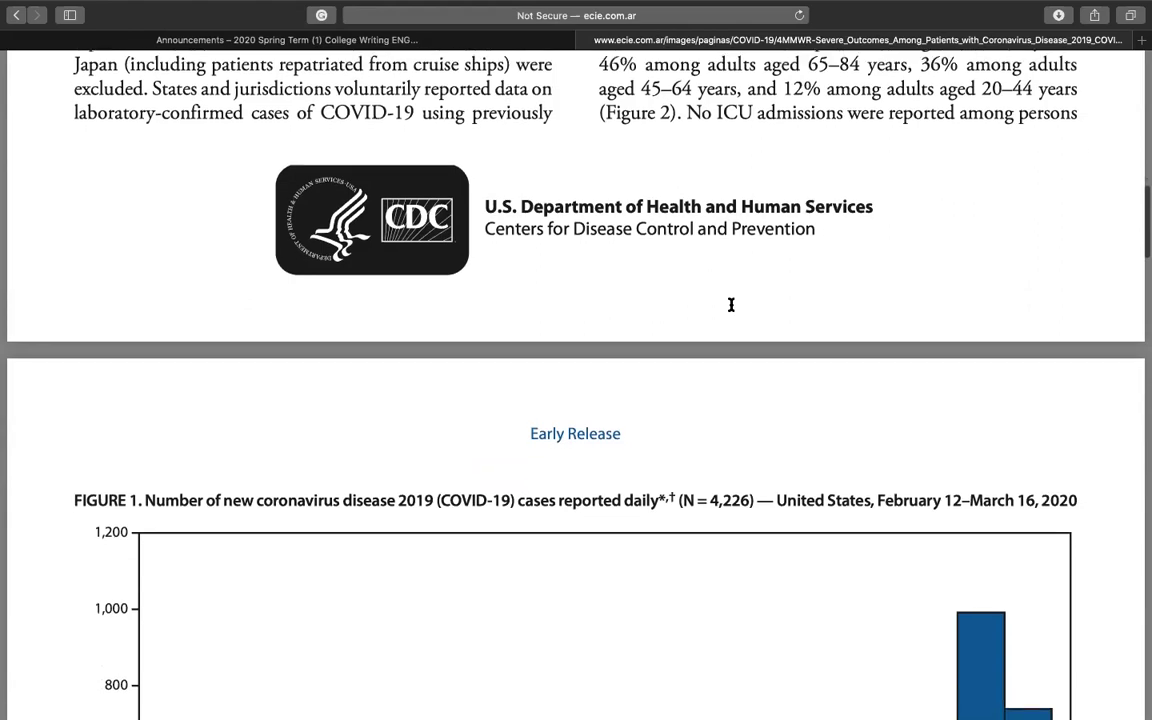
scroll(731, 304, down, 15)
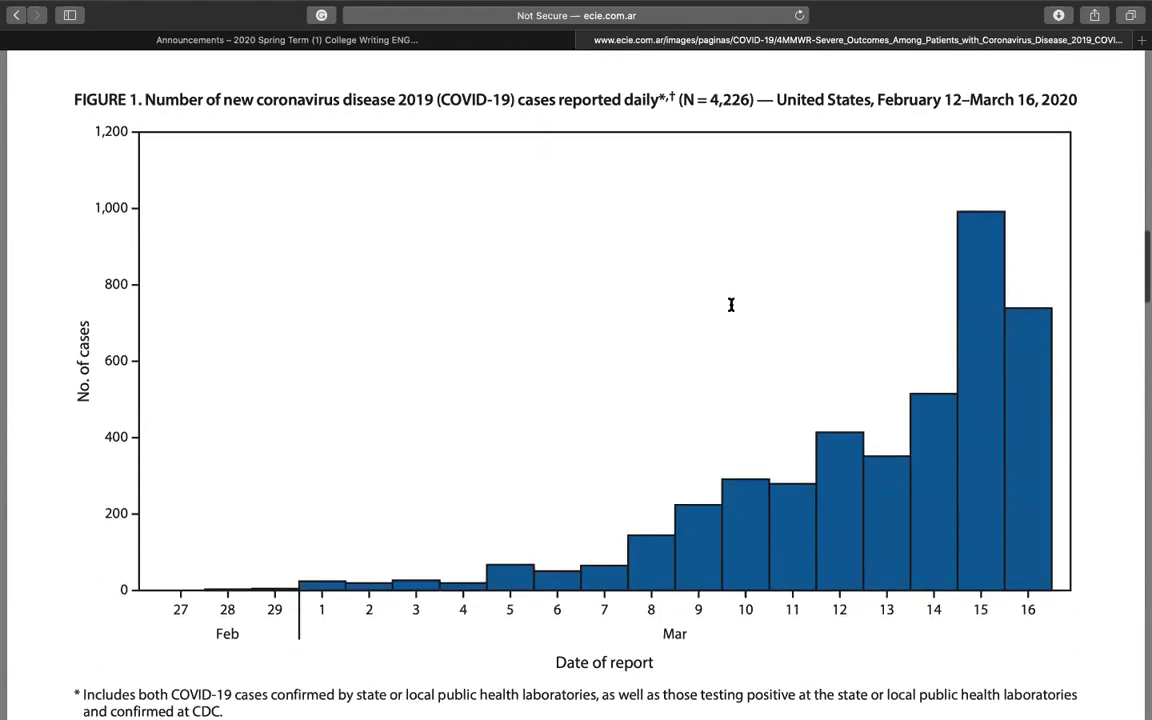
scroll(731, 304, down, 15)
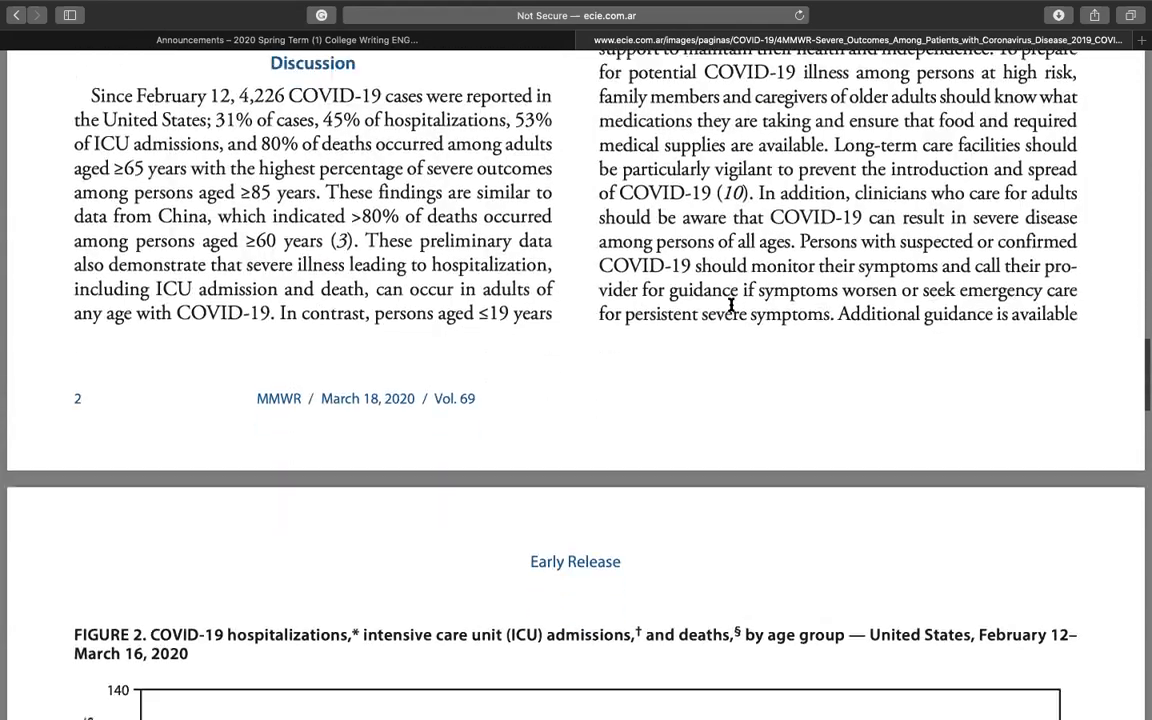
scroll(731, 304, down, 15)
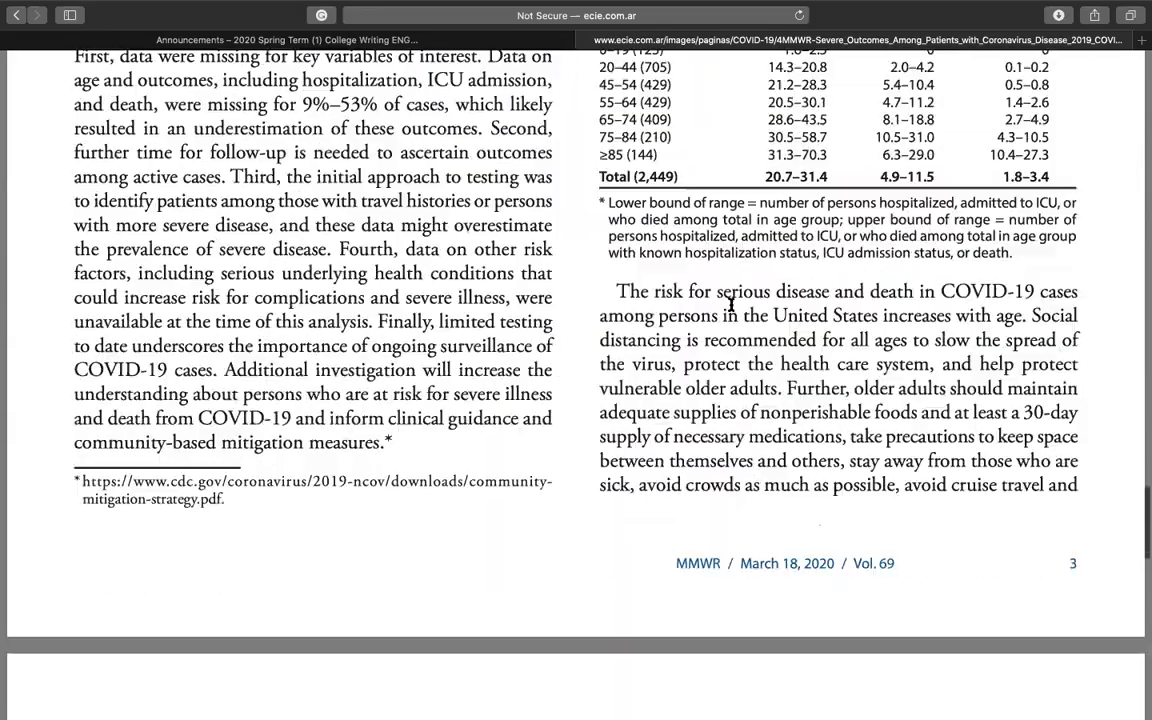
scroll(731, 304, down, 5)
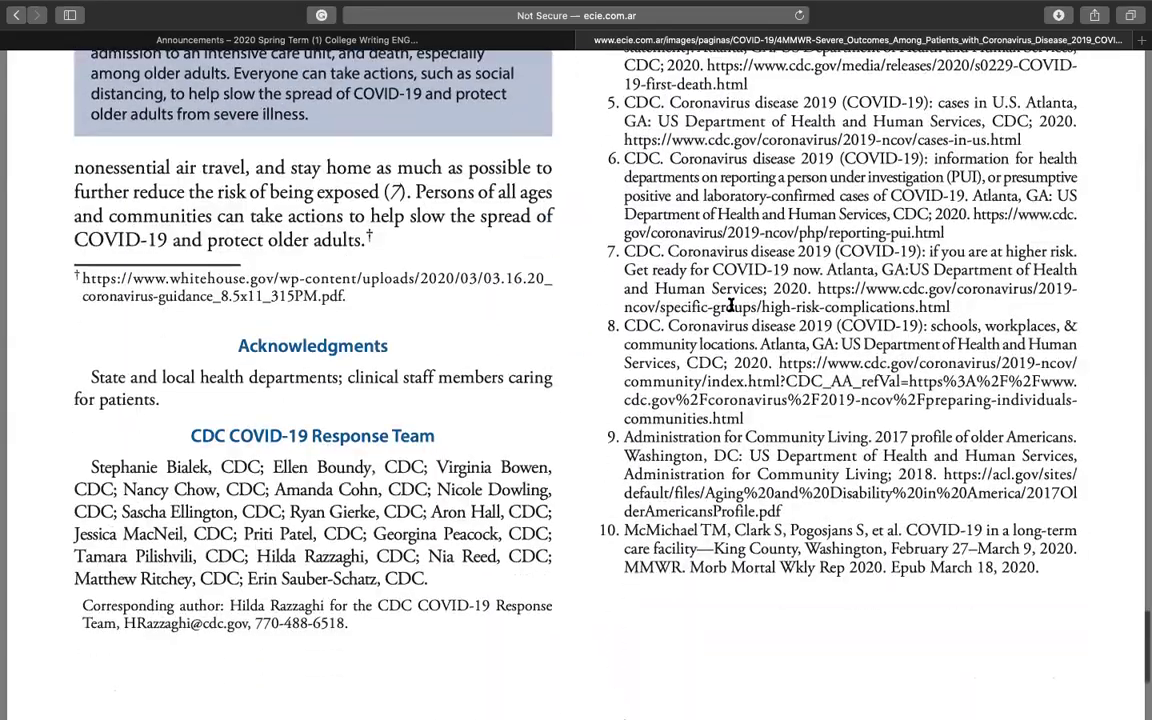
Examine the summary box and the numbered reference list on the report's last page
scroll(731, 304, up, 10)
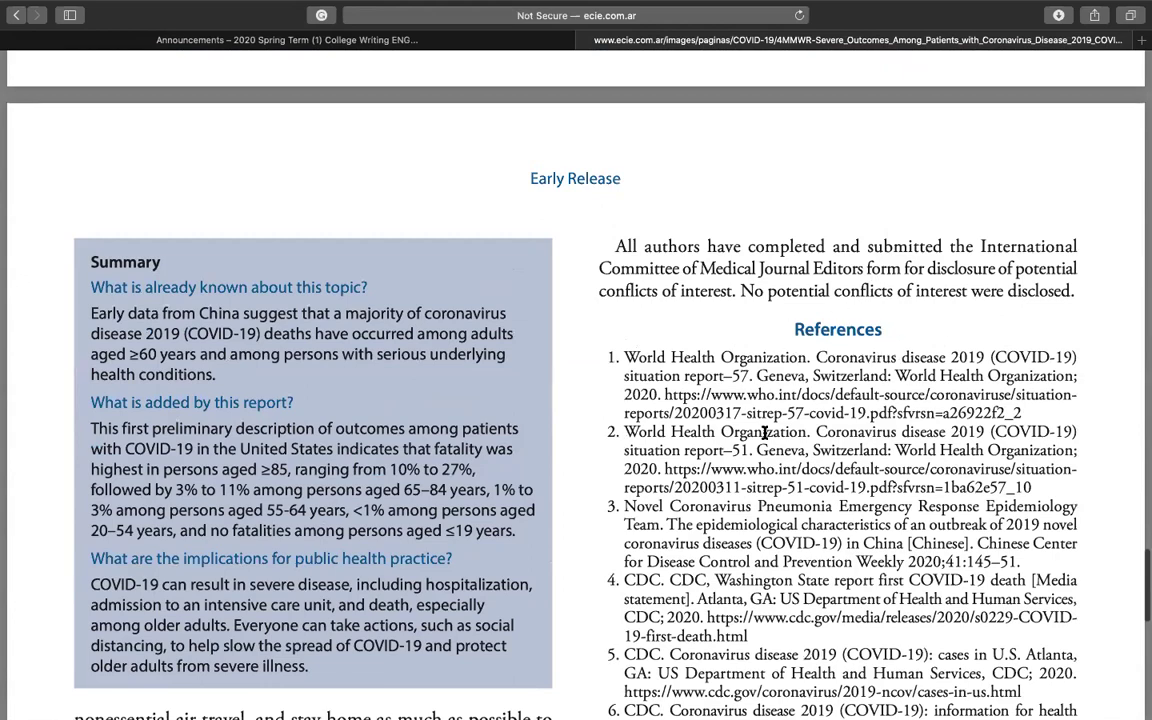
scroll(845, 365, down, 5)
scroll(845, 365, down, 11)
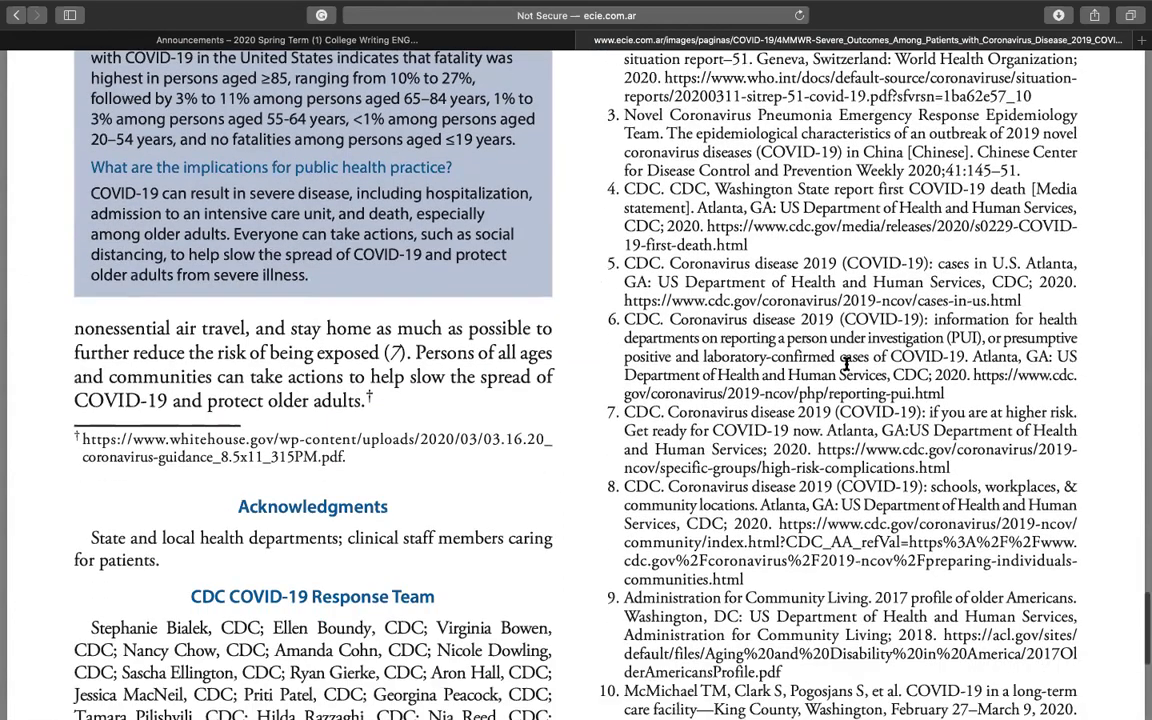
Return from the CDC report to the Google Scholar "Covid" results and look over the listed articles
scroll(845, 364, up, 20)
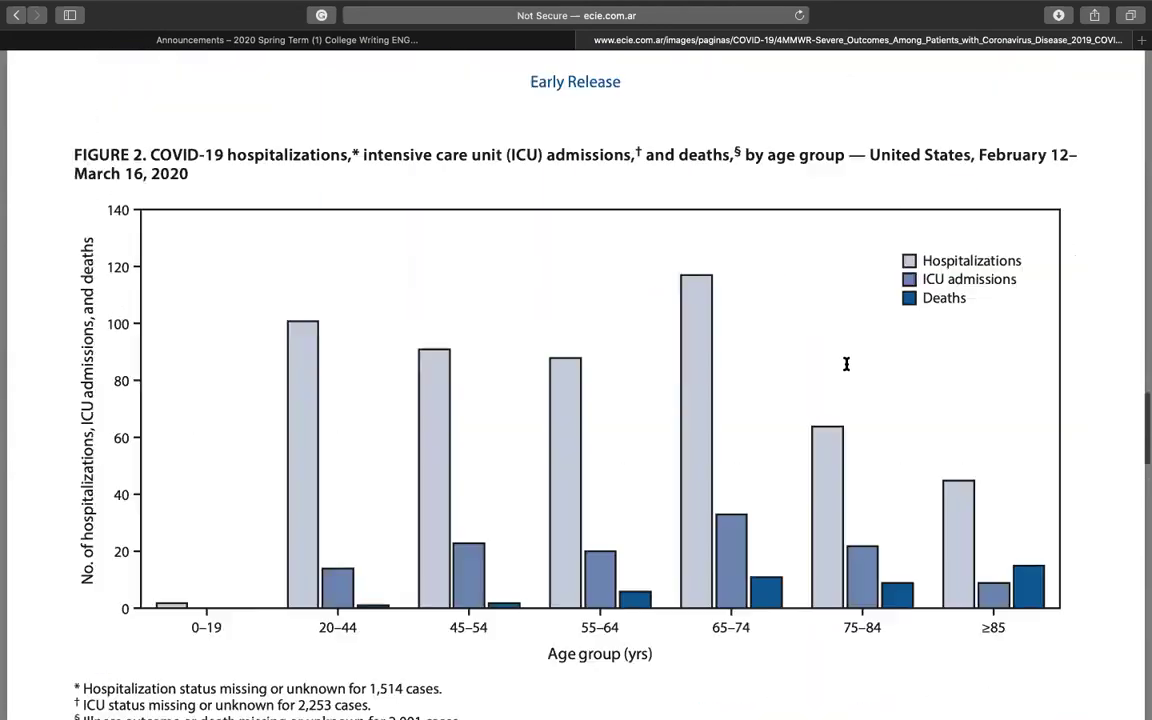
scroll(330, 173, up, 10)
key(super+bracketleft)
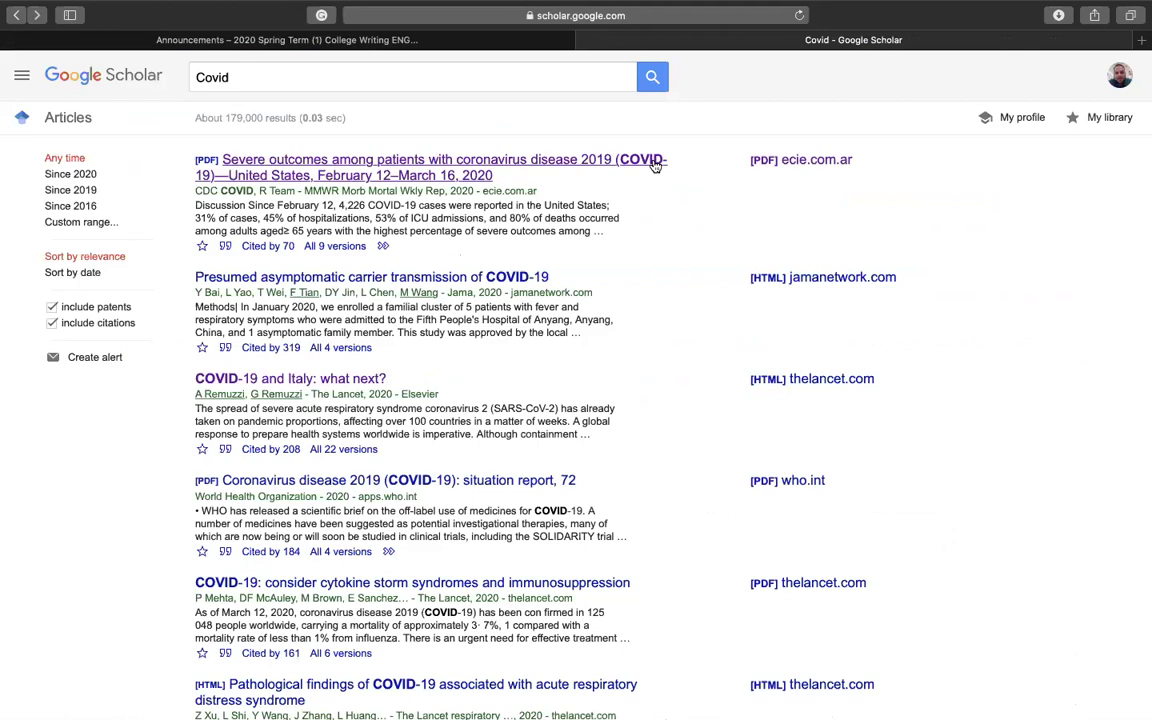
scroll(655, 165, down, 2)
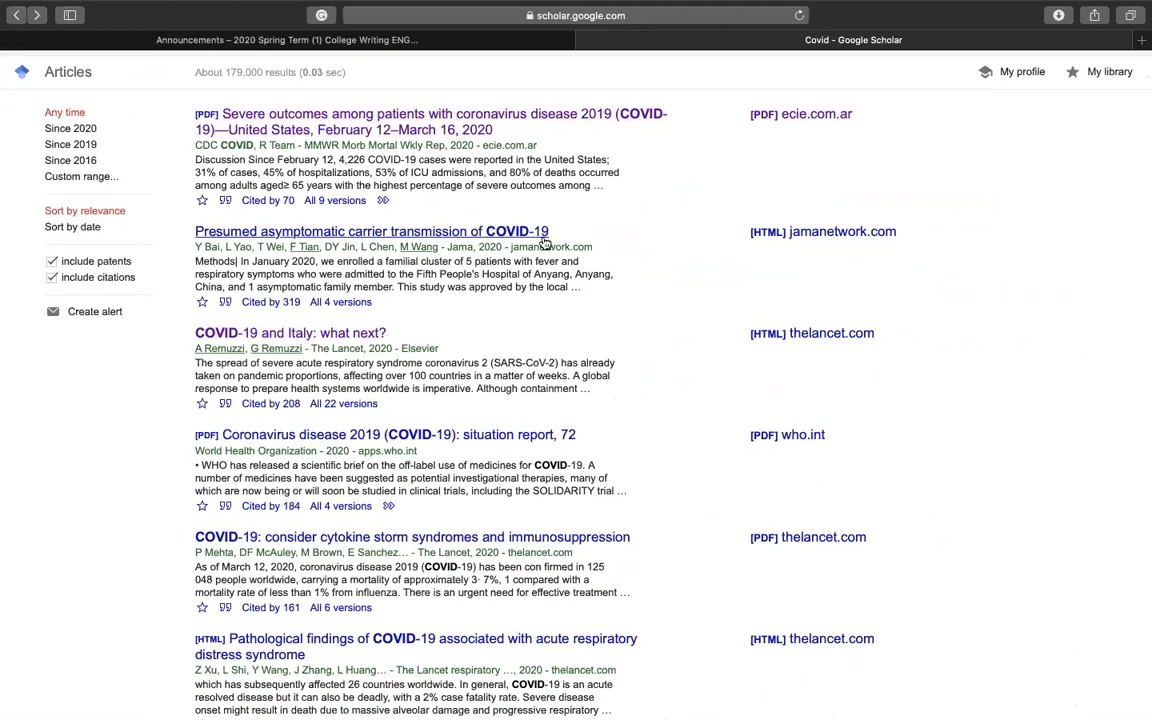
Examine the "Covid" results through to the end of the first page, comparing article titles, sources and full-text links
scroll(545, 243, down, 4)
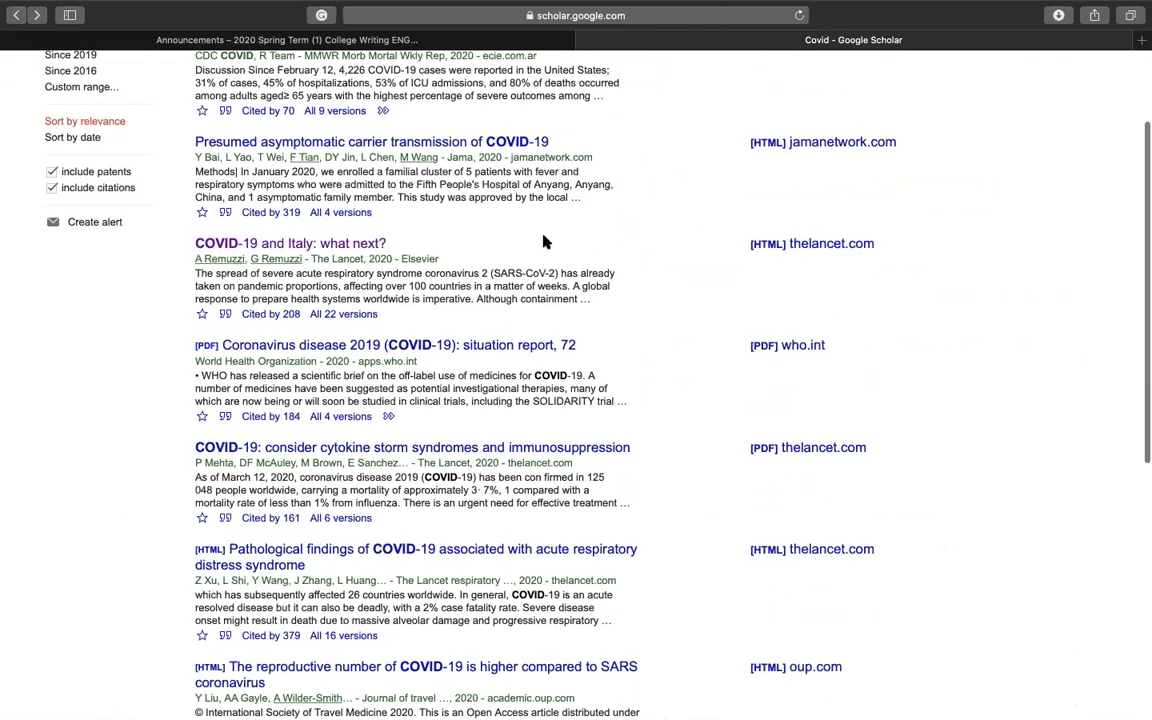
scroll(545, 243, down, 3)
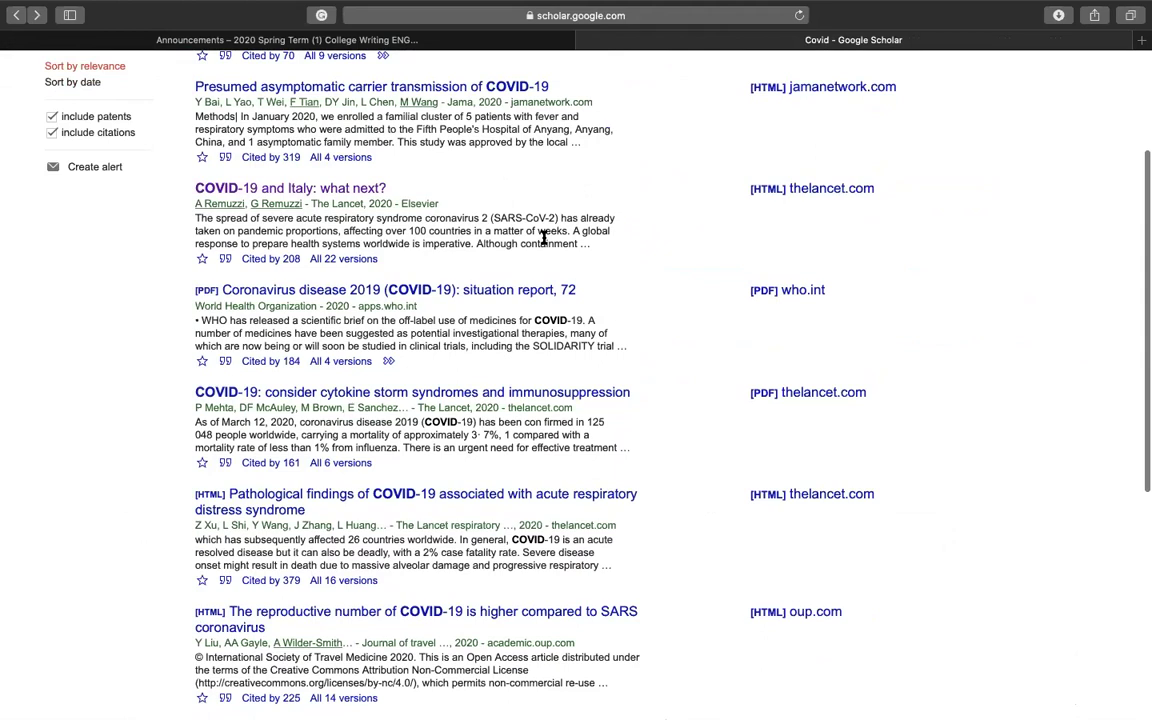
scroll(545, 241, down, 2)
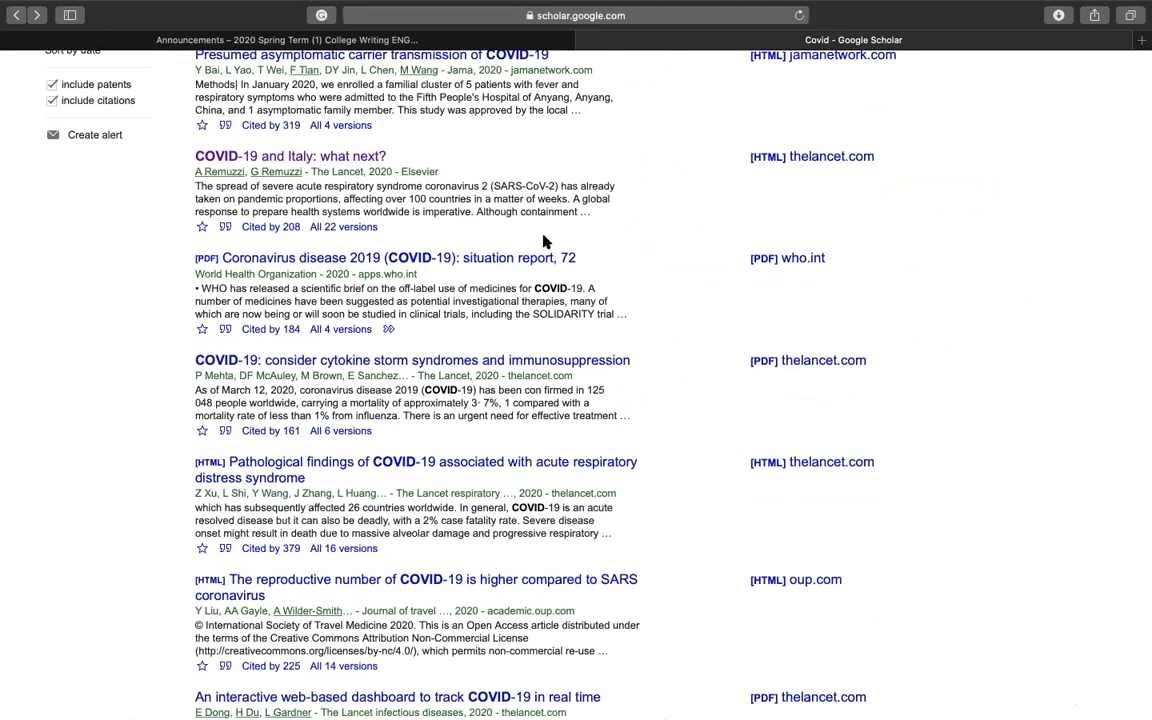
scroll(545, 243, down, 2)
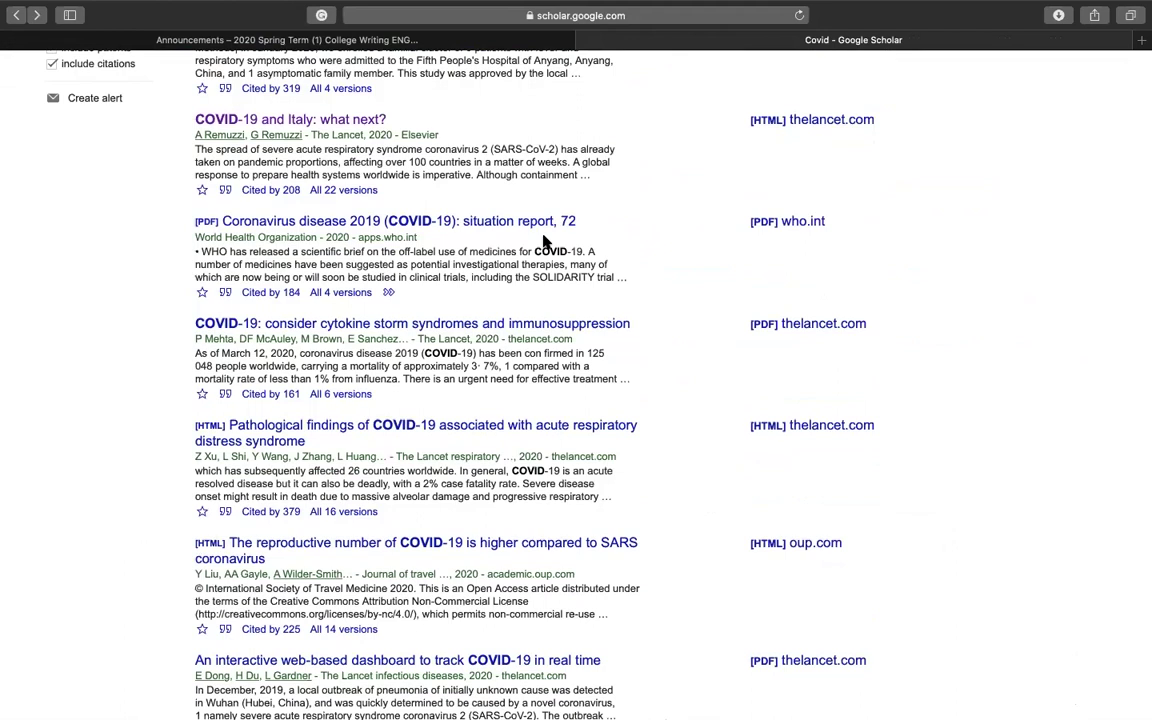
scroll(647, 450, up, 10)
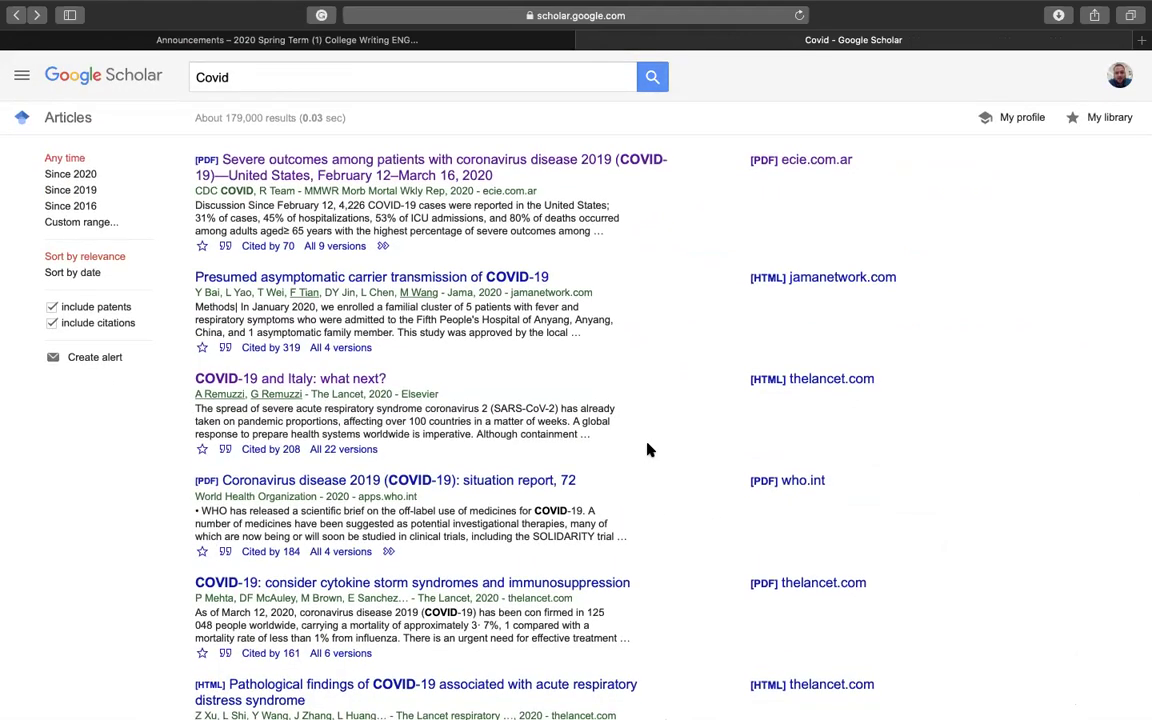
scroll(647, 450, down, 10)
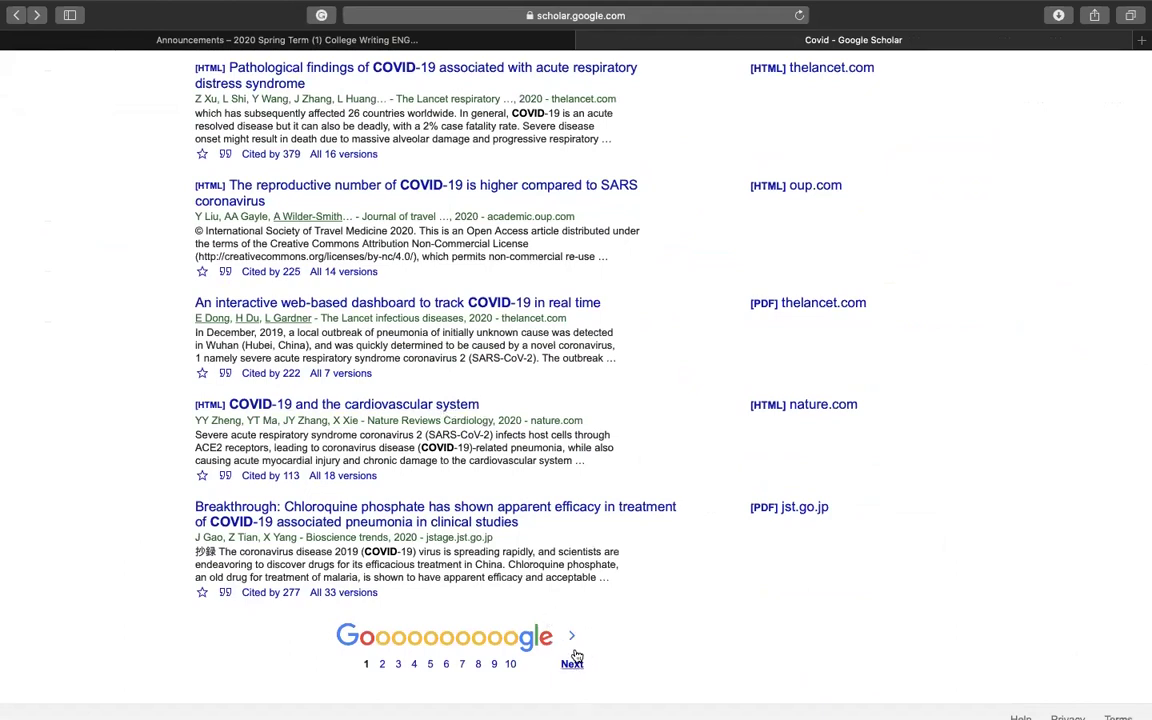
Replace the Google Scholar query with "american marriage" and run the search
scroll(577, 655, up, 10)
double_click(264, 68)
text(american marriage)
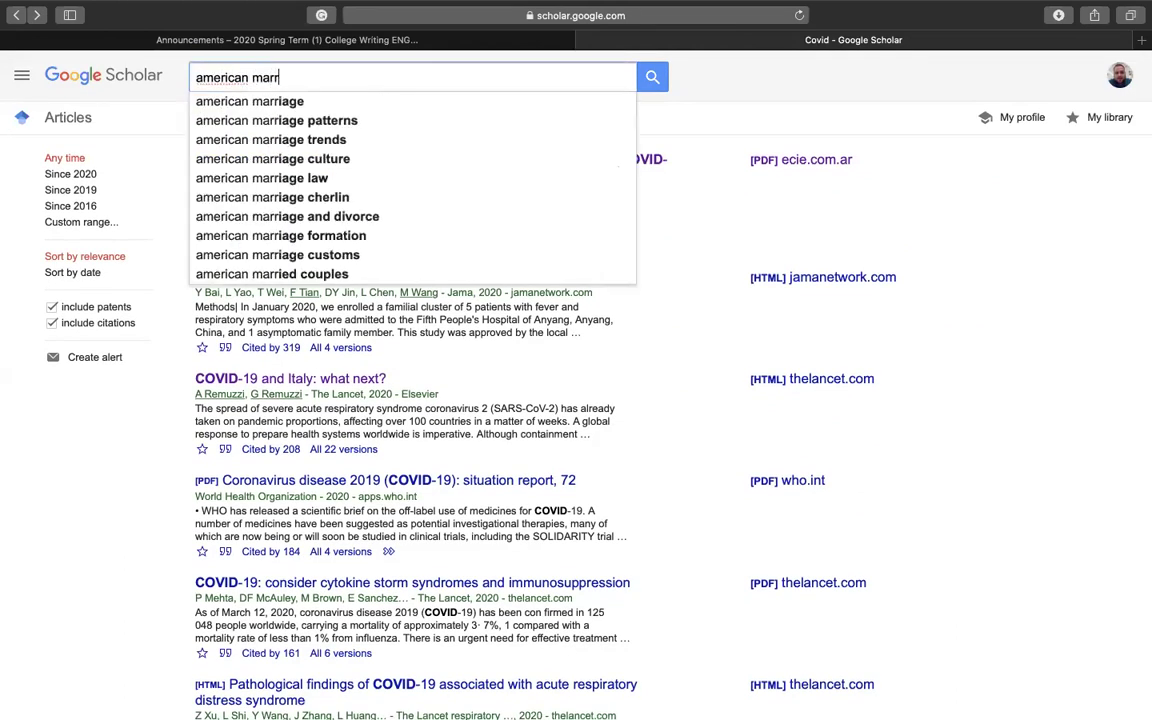
key(Return)
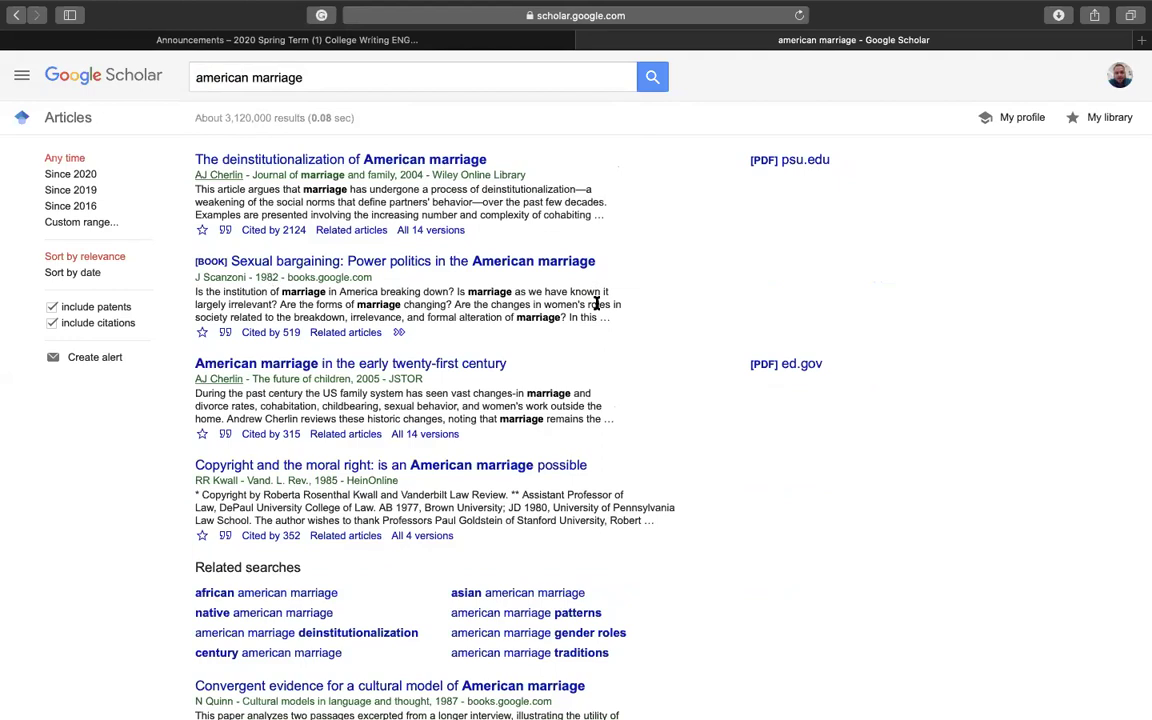
Look over the "american marriage" results, including the full-text PDF links and the related searches
scroll(597, 304, down, 3)
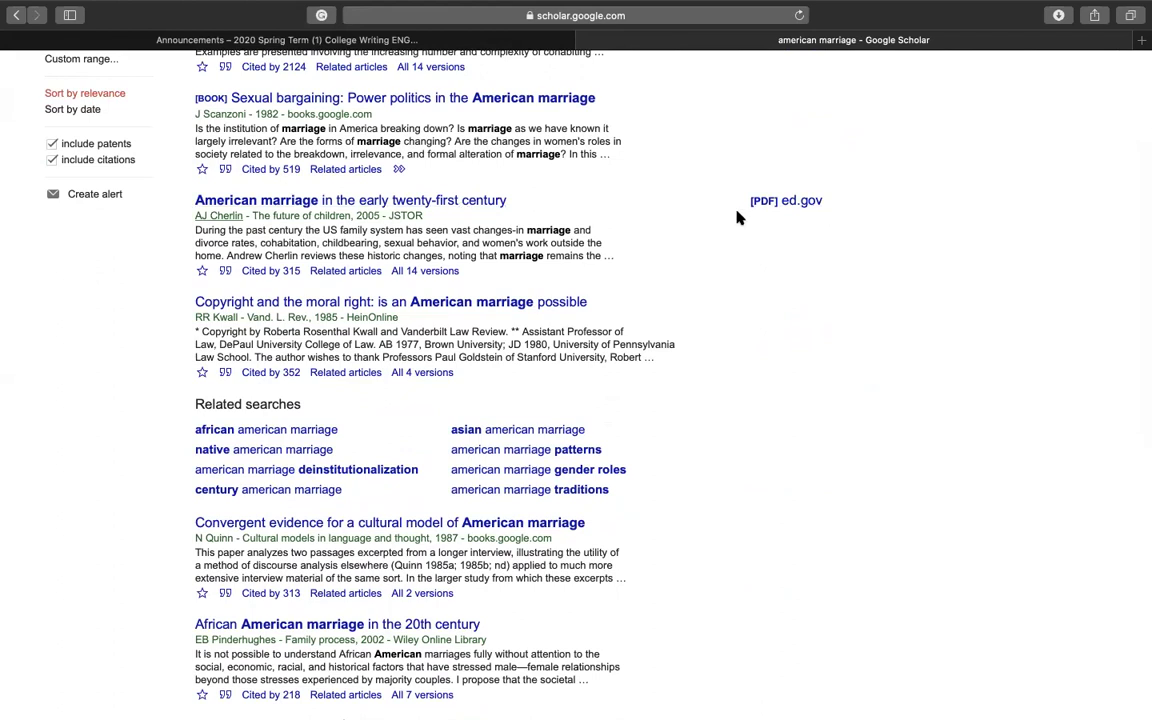
scroll(738, 217, down, 1)
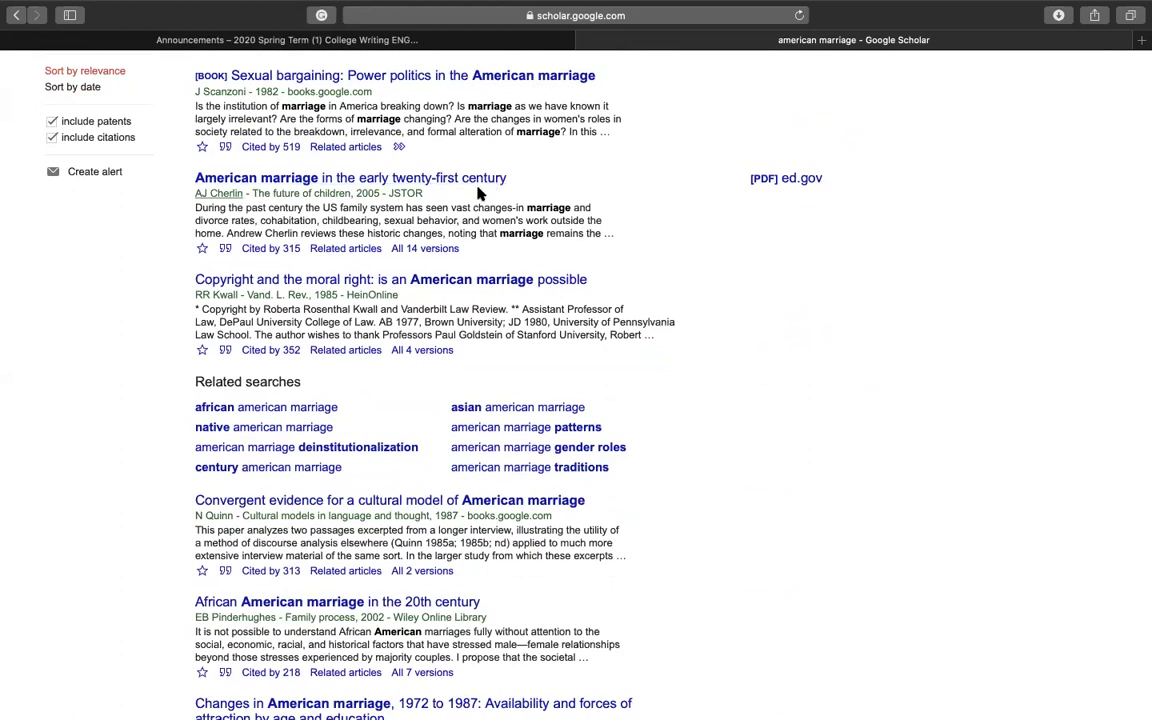
scroll(478, 192, down, 3)
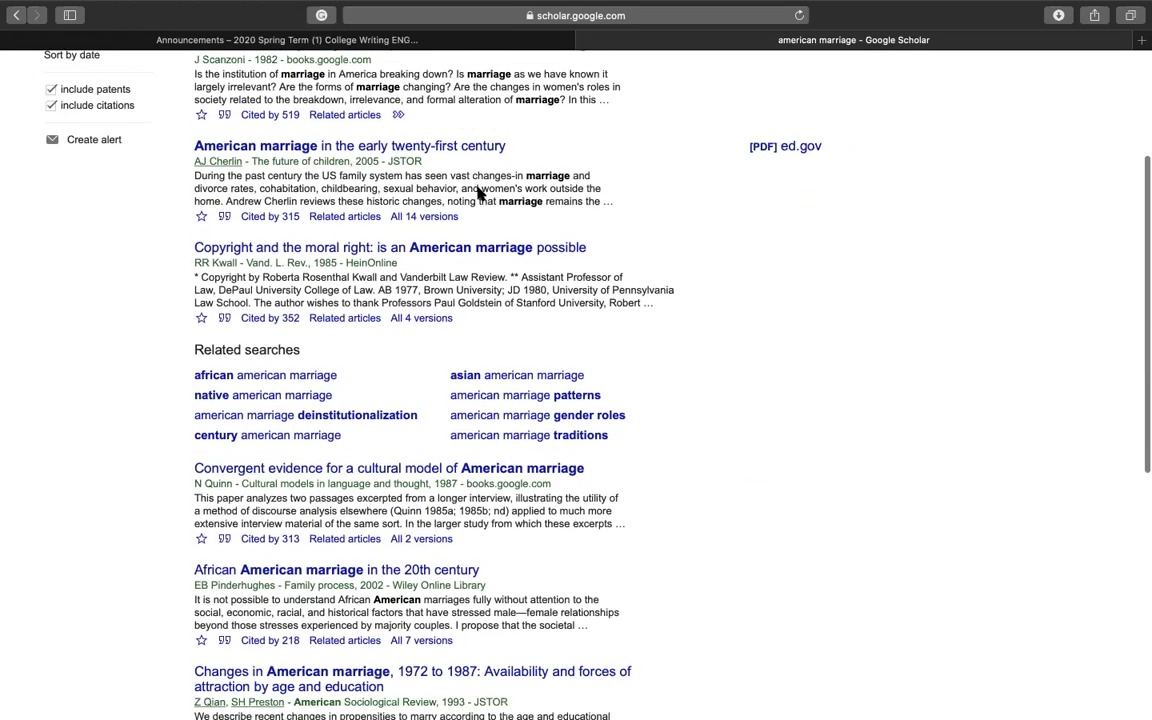
scroll(478, 190, down, 5)
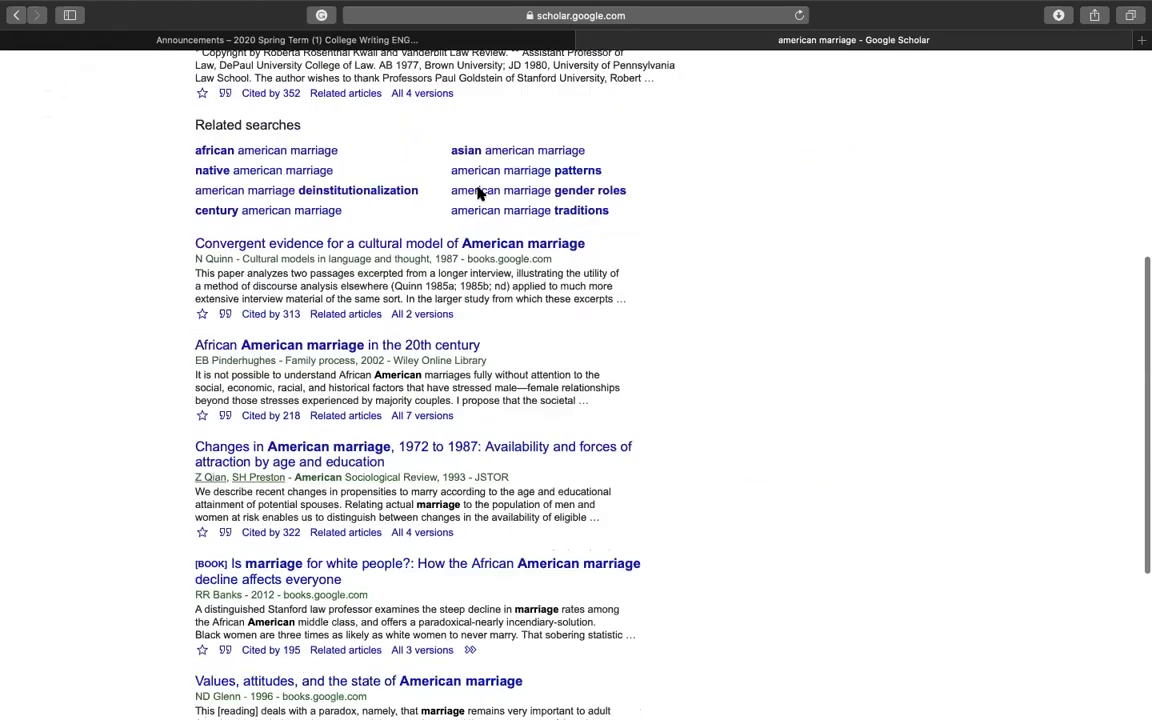
scroll(478, 192, up, 10)
Switch back to the presentation slideshow and advance from the "Finding a Credible Source (Walkthrough)" slide to the "Questions?" slide
mouse_move(520, 8)
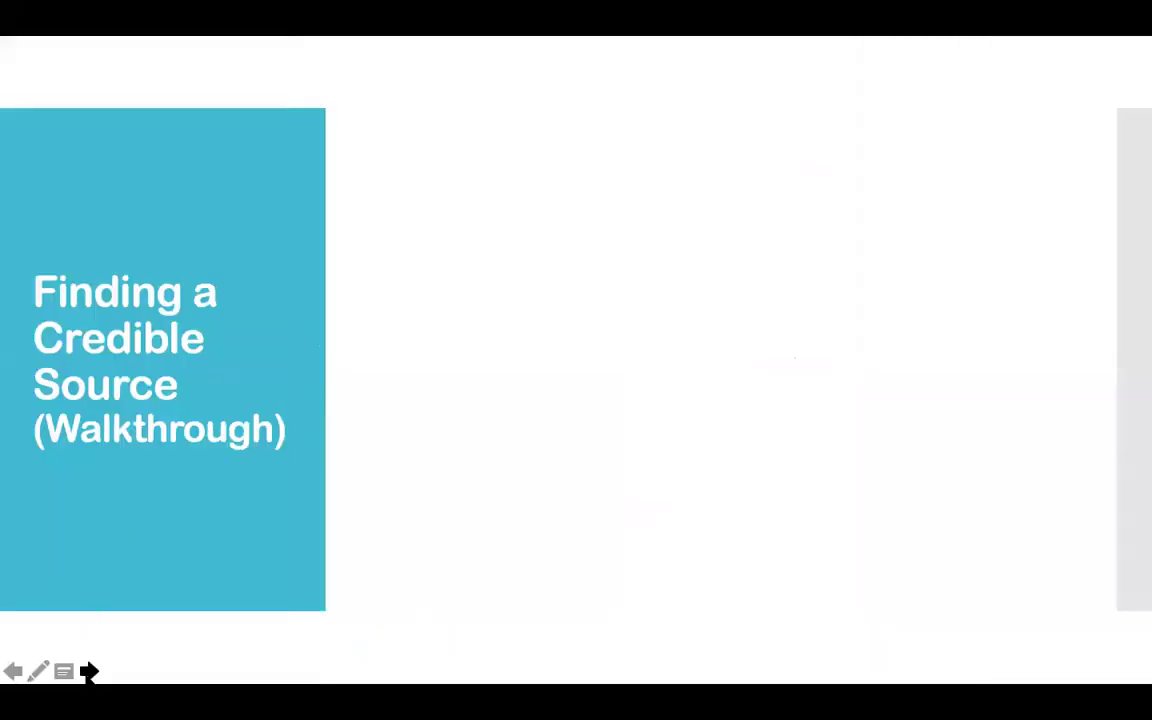
click(89, 671)
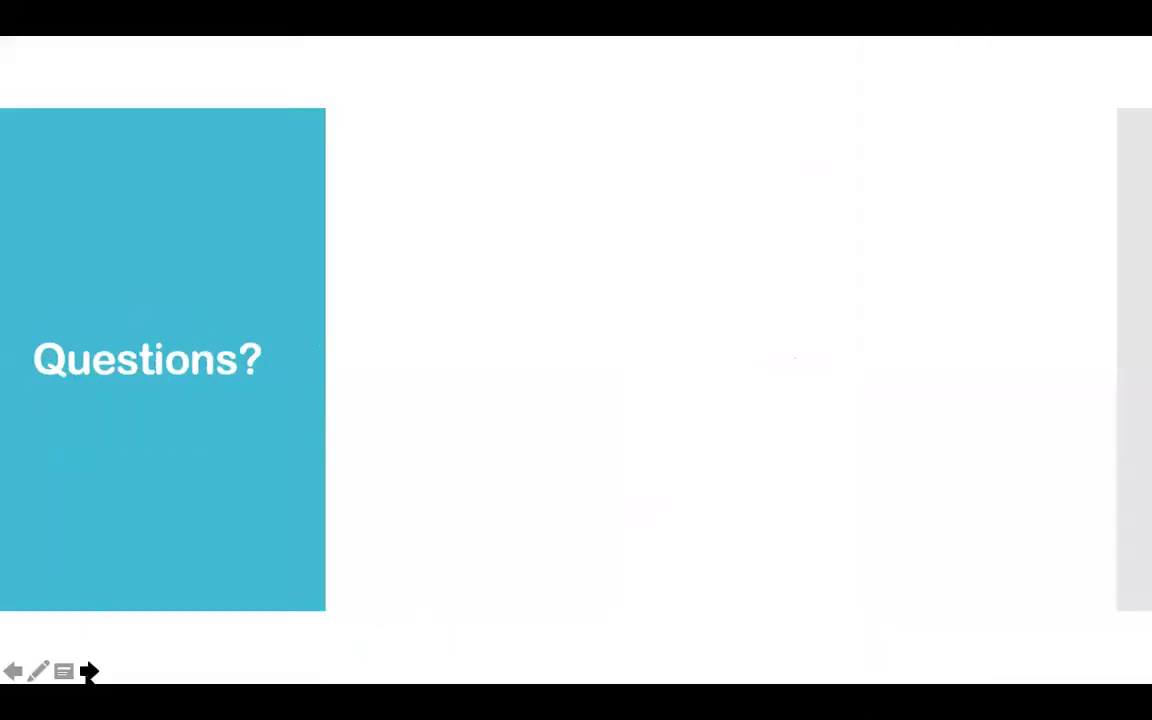